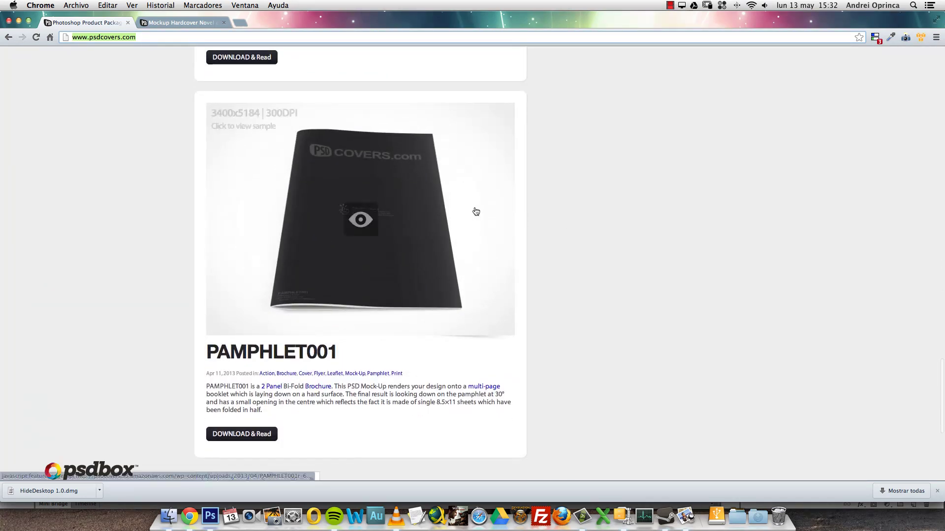
- Browse the mock-up actions offered on the PSDCovers home page
scroll(520, 207, "up", 20)
scroll(521, 207, "up", 9)
scroll(520, 208, "down", 20)
scroll(521, 208, "up", 15)
scroll(520, 207, "up", 20)
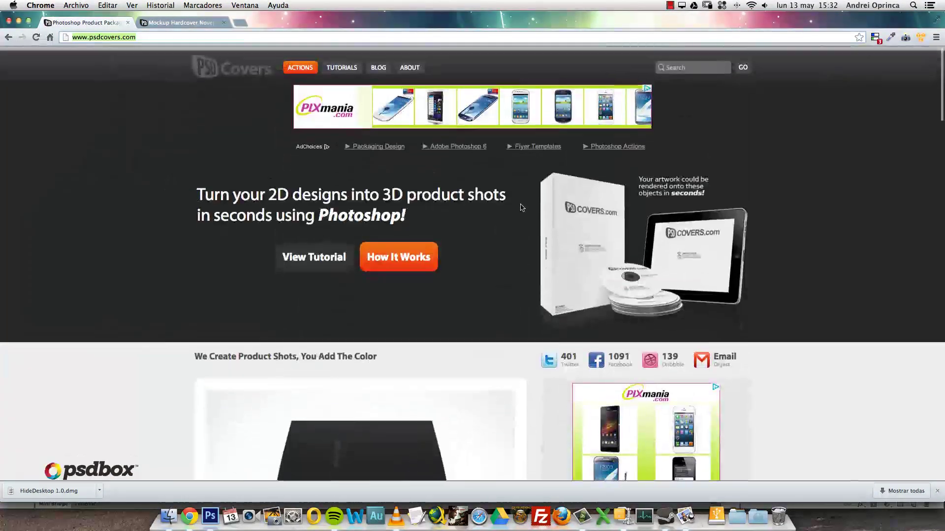
- Open the PSDCovers Tutorials section and look through its articles
left_click(343, 64)
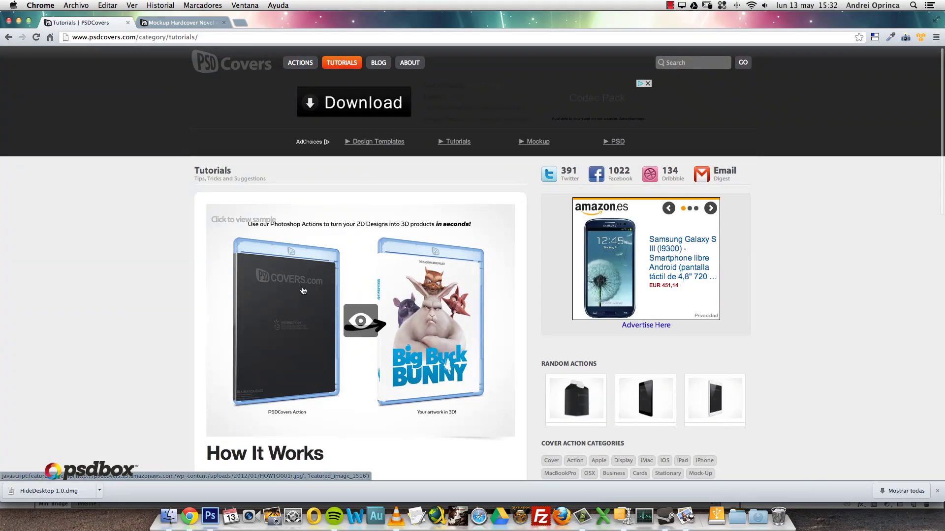
scroll(442, 322, "down", 3)
scroll(443, 322, "down", 10)
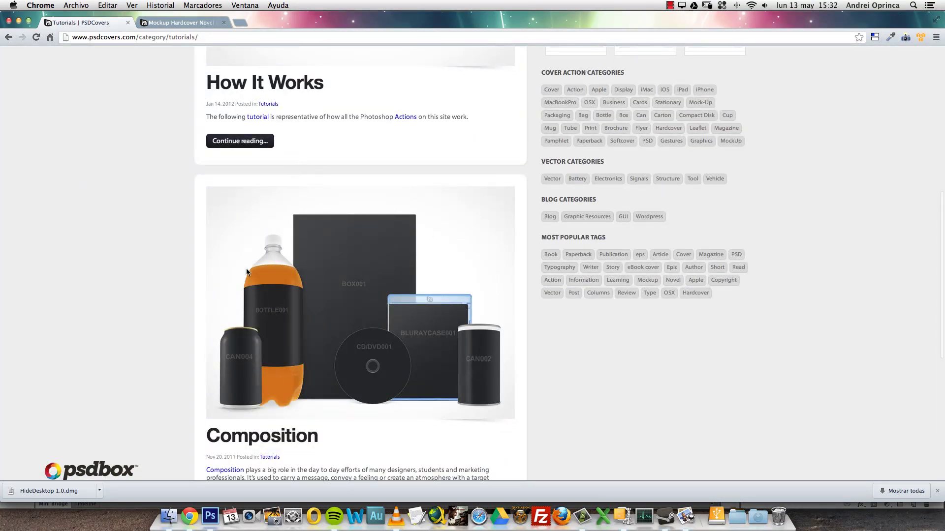
scroll(164, 229, "down", 7)
scroll(164, 229, "up", 18)
scroll(165, 233, "up", 2)
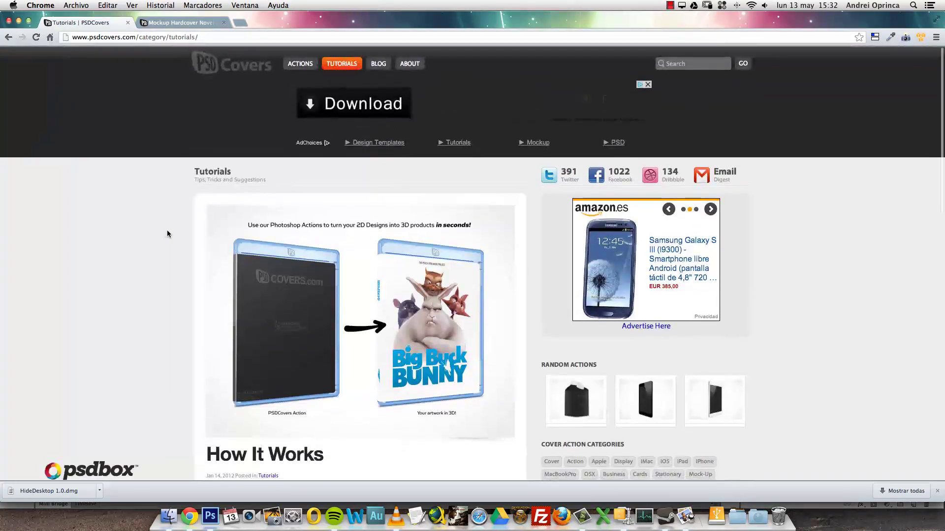
- Switch to the HARDCOVER011 mock-up page and examine its book preview, description and download option
left_click(169, 23)
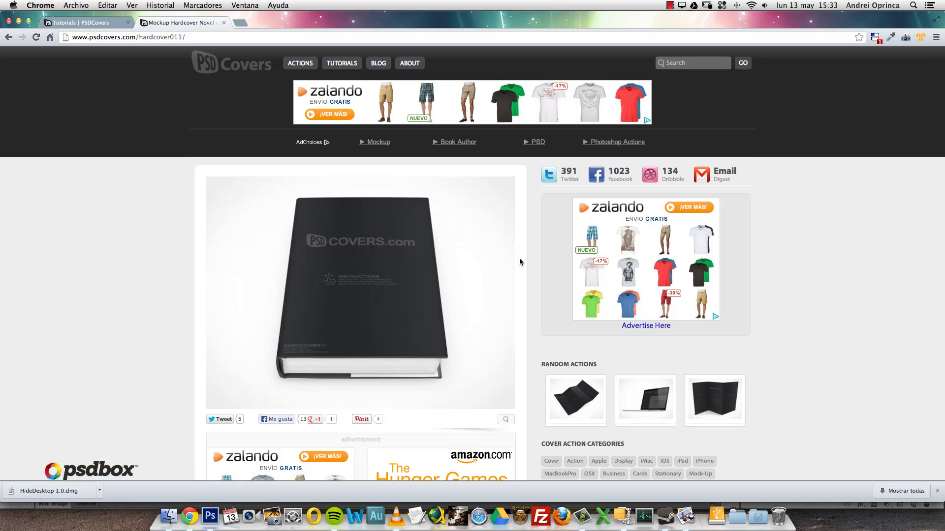
scroll(519, 262, "down", 2)
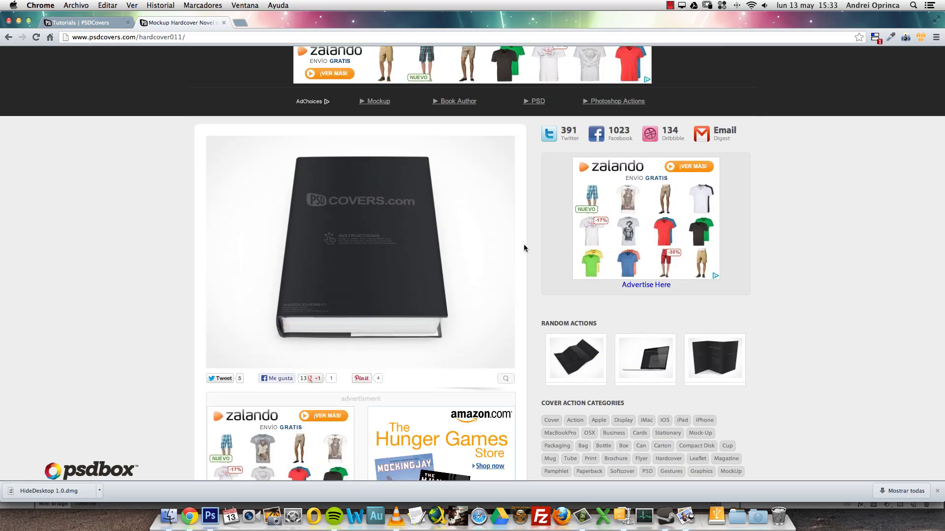
scroll(523, 247, "down", 10)
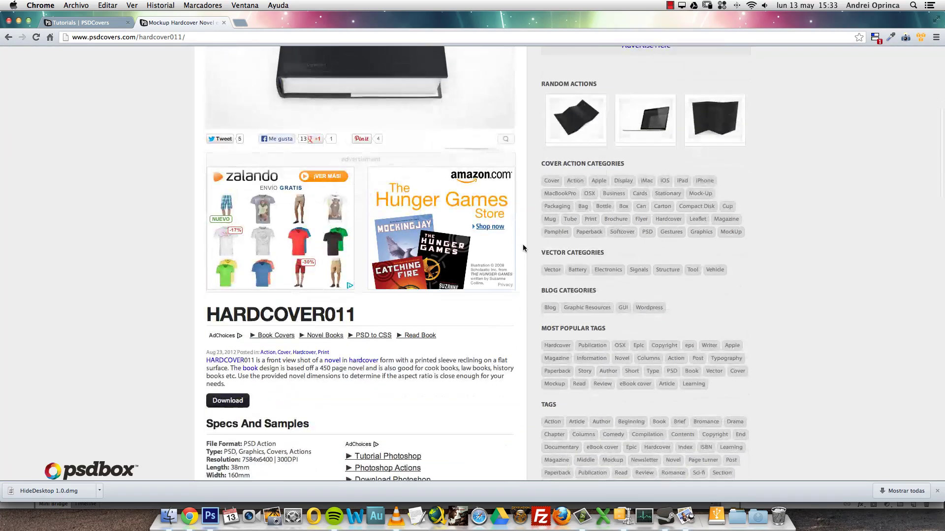
scroll(524, 248, "up", 13)
scroll(523, 247, "down", 6)
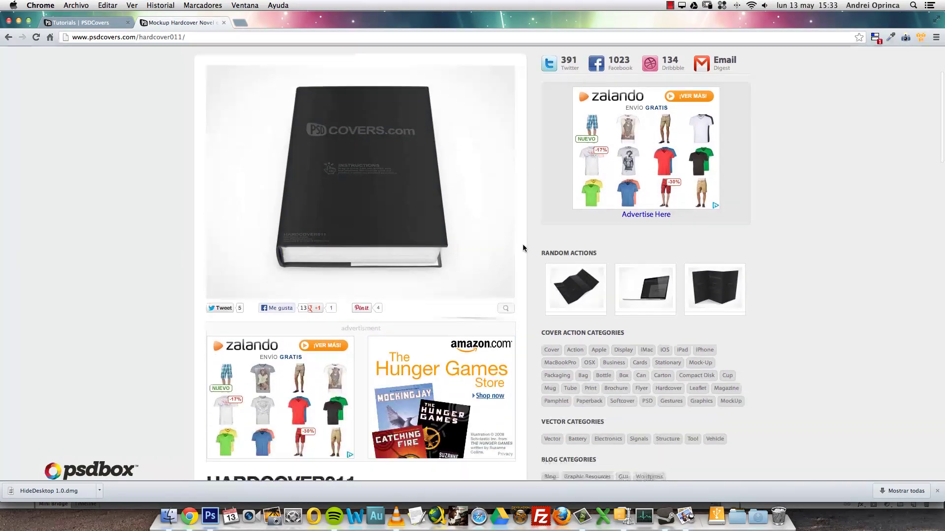
scroll(518, 227, "down", 9)
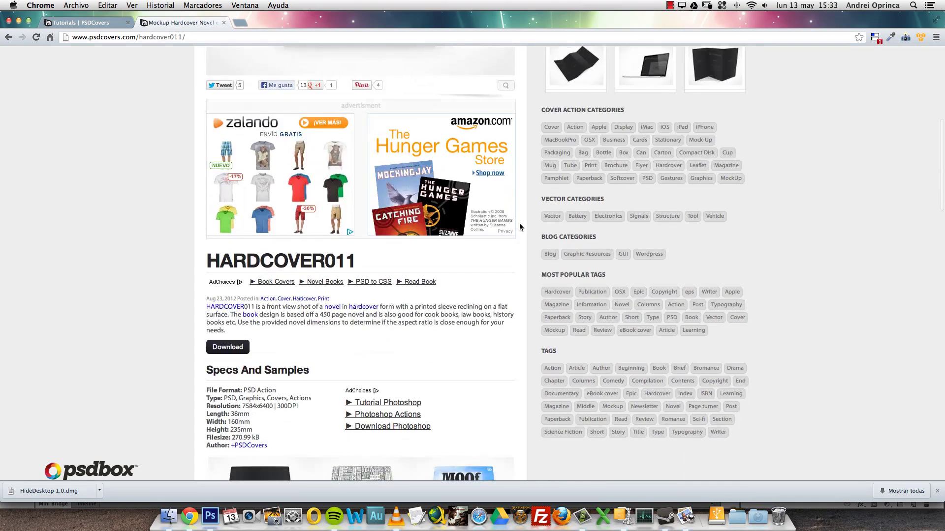
scroll(524, 238, "up", 8)
scroll(487, 162, "down", 13)
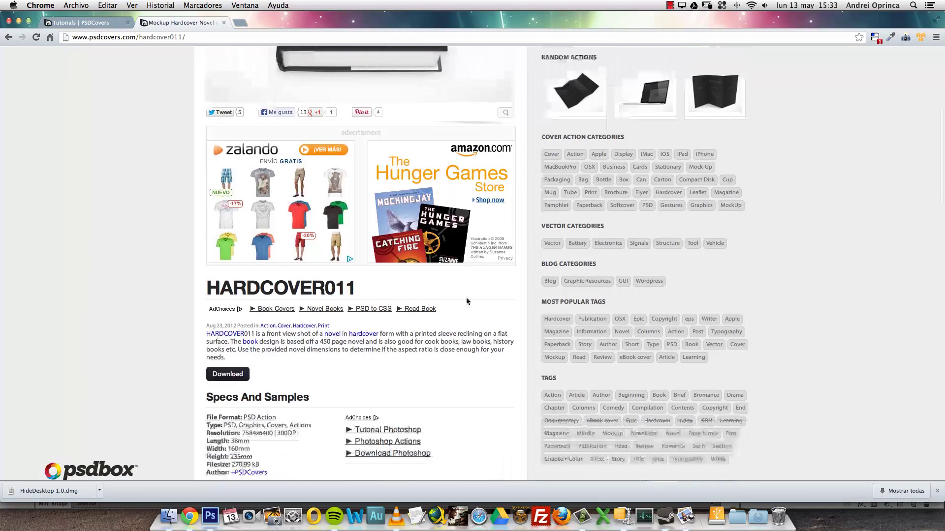
scroll(467, 300, "up", 3)
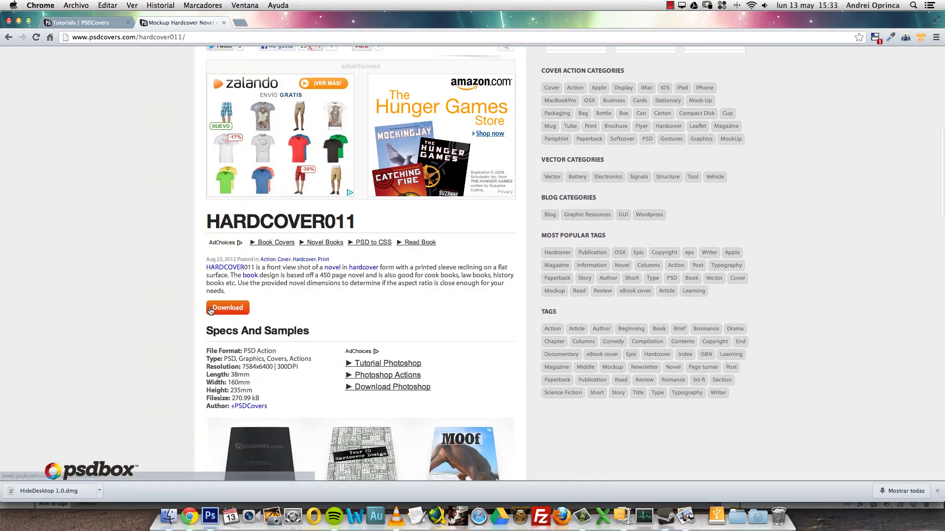
scroll(207, 308, "down", 2)
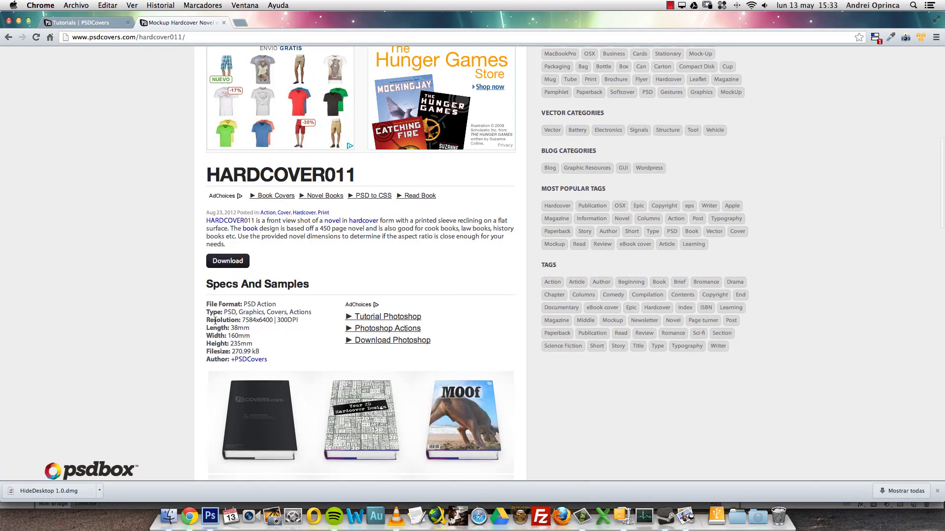
- Examine the HARDCOVER011 resolution and size specifications and the sample book covers
left_click_drag(230, 328, 263, 321)
left_click(249, 343)
left_click(271, 338)
scroll(62, 307, "down", 5)
scroll(69, 305, "down", 3)
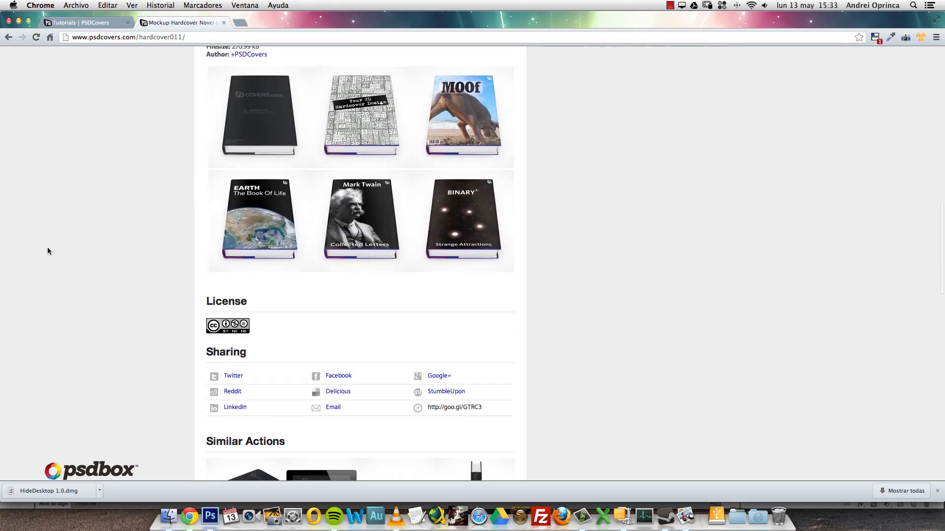
scroll(48, 248, "up", 5)
scroll(47, 249, "down", 1)
scroll(47, 249, "up", 5)
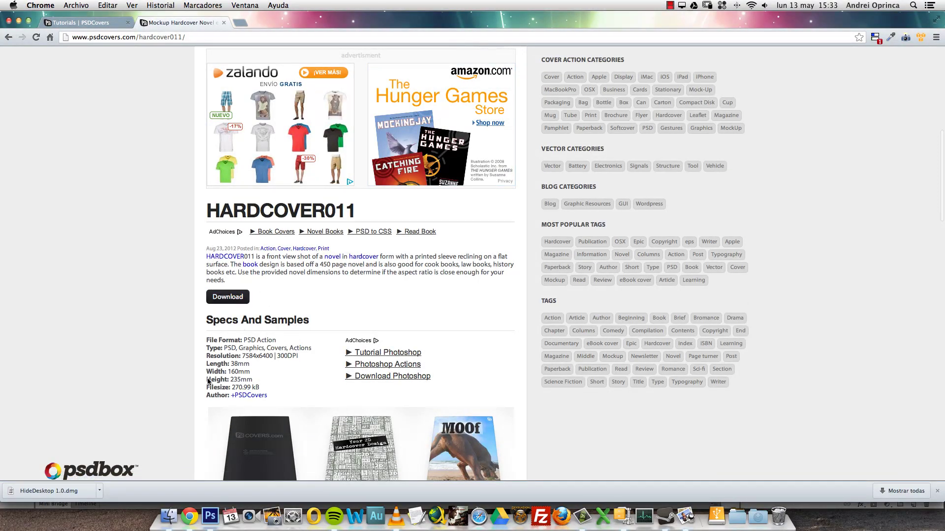
- Switch to Finder and line up the HARDCOVER011 and PAPERBACK009 action files side by side in the actions folder
left_click(169, 517)
left_click_drag(258, 172, 134, 102)
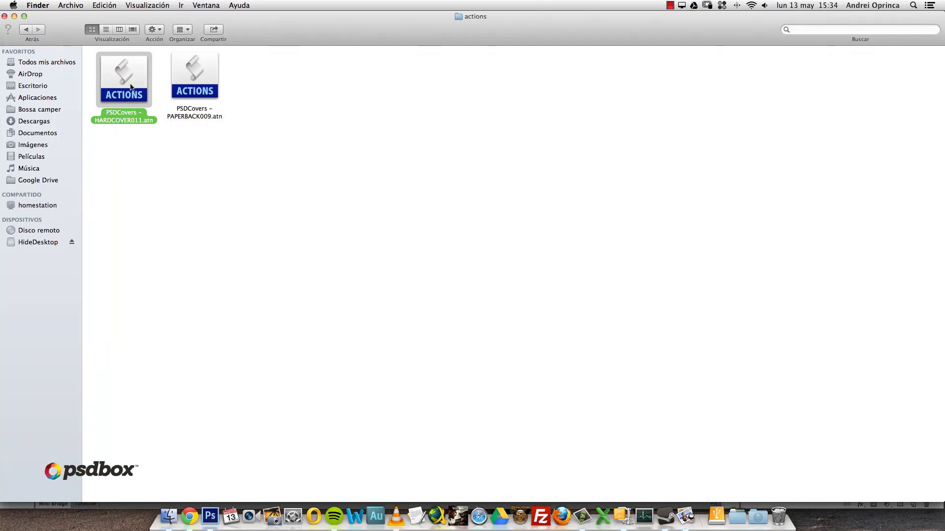
left_click(134, 145)
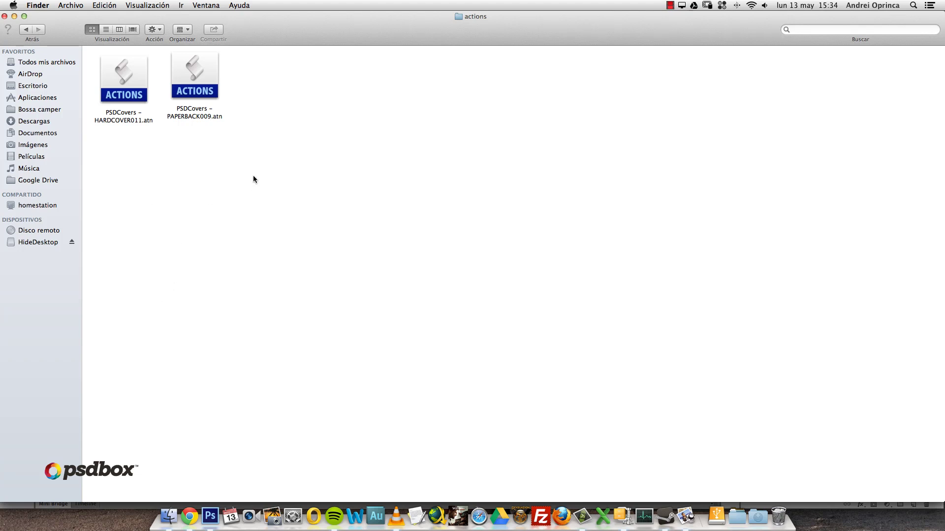
left_click(200, 78)
left_click_drag(199, 76, 200, 78)
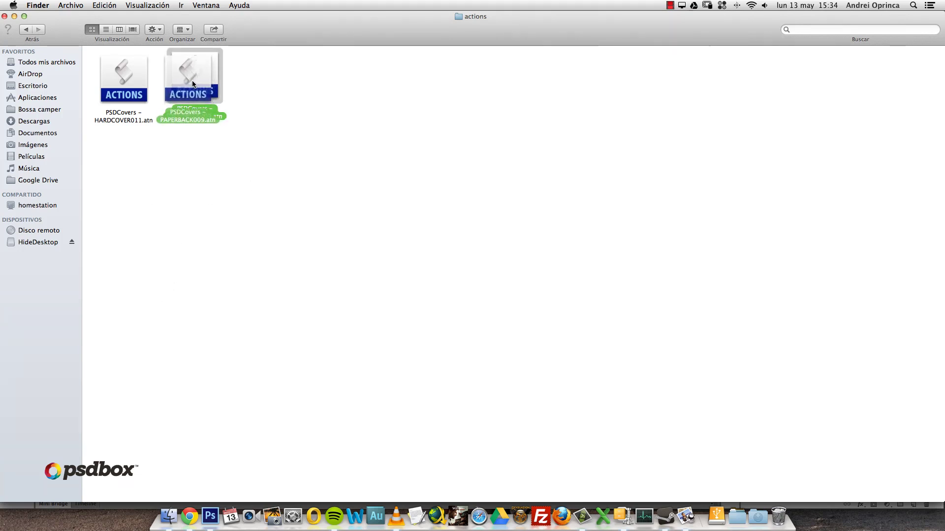
left_click(231, 186)
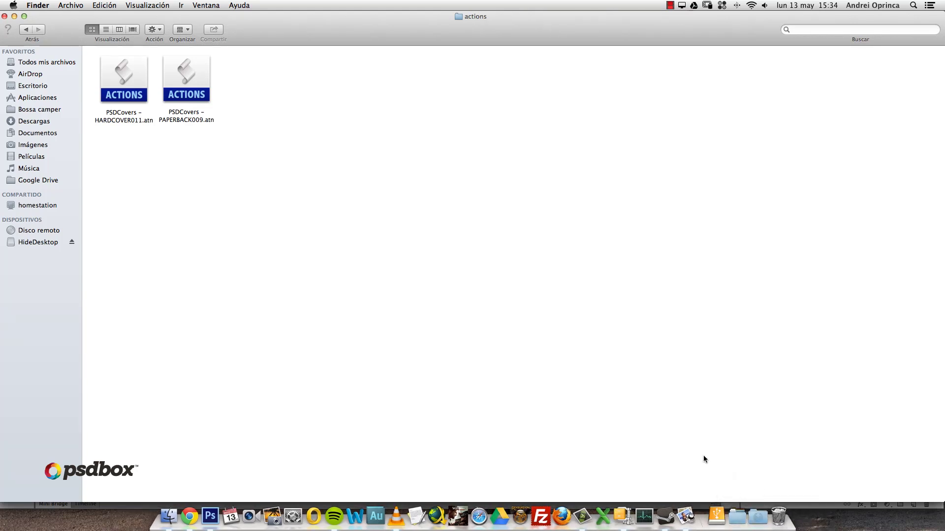
- Open the Actions folder inside Adobe Photoshop CS6's Presets in its own Finder window and reposition that window
left_click(734, 501)
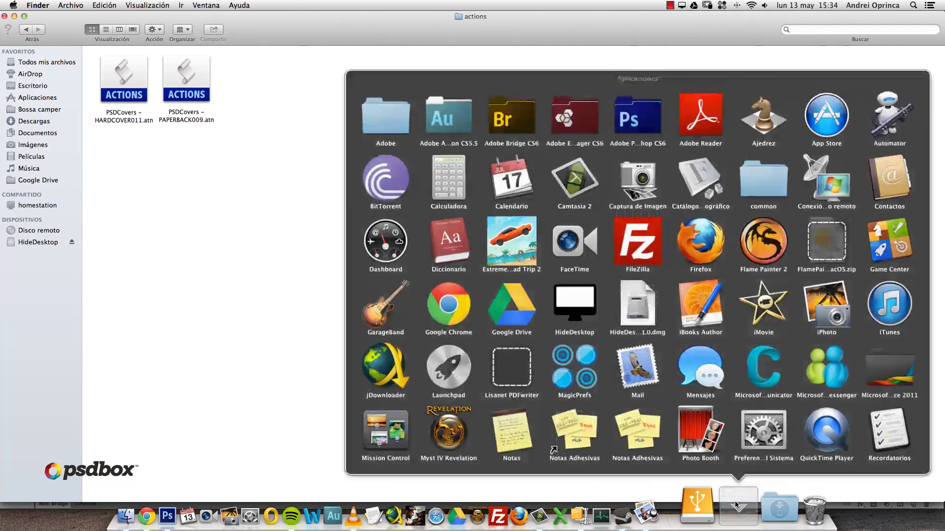
left_click(642, 123)
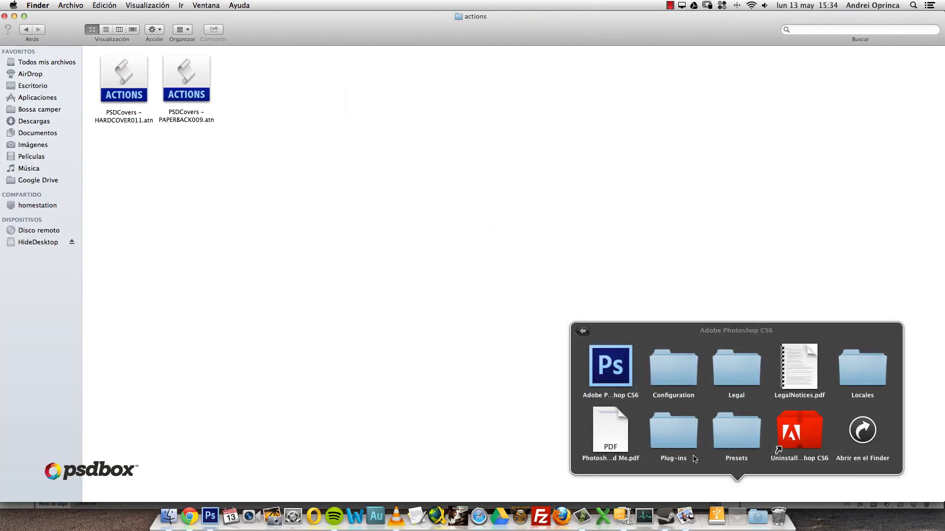
left_click(733, 436)
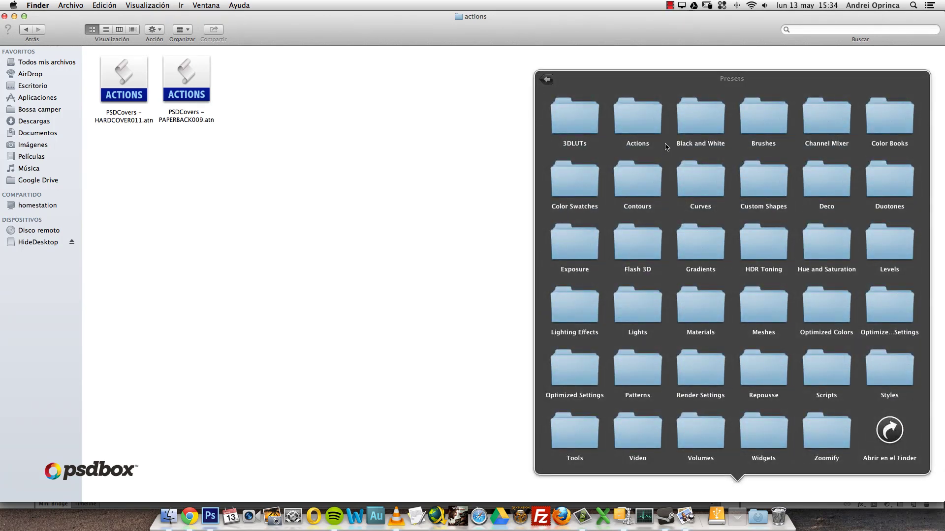
left_click(636, 127)
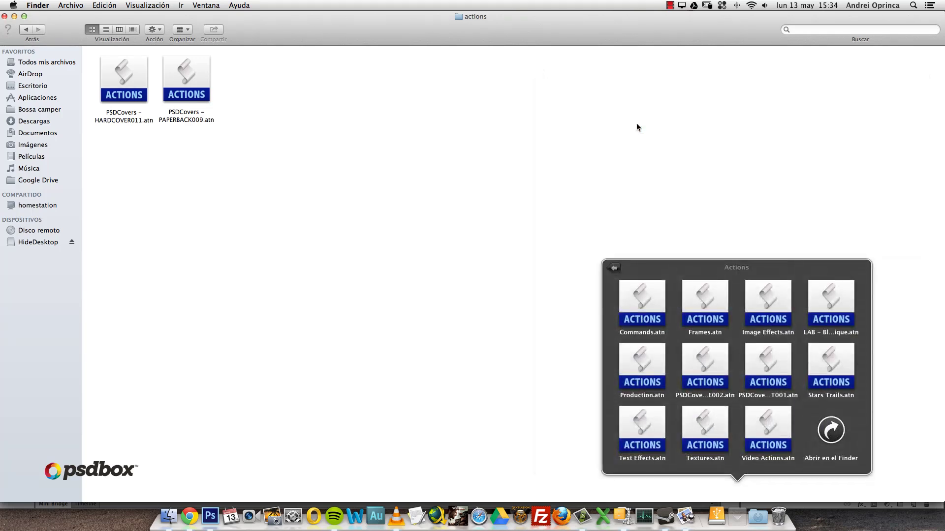
left_click(830, 433)
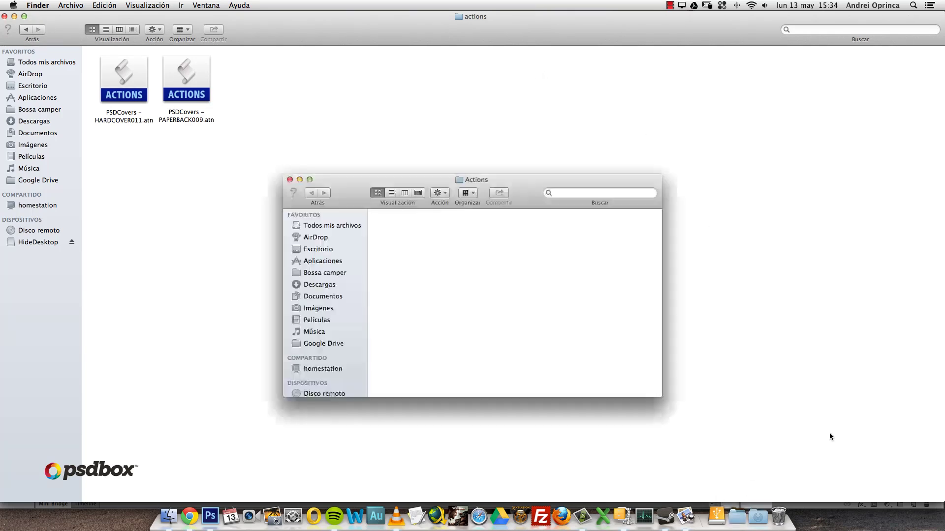
left_click_drag(521, 196, 519, 136)
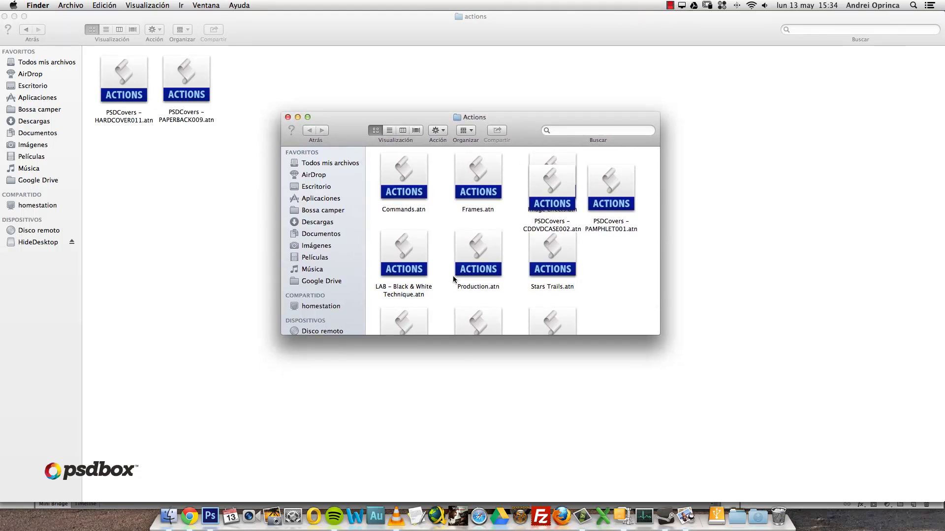
- Copy "PSDCovers - HARDCOVER011.atn" into Photoshop's Actions presets folder and close that folder's window
right_click(125, 83)
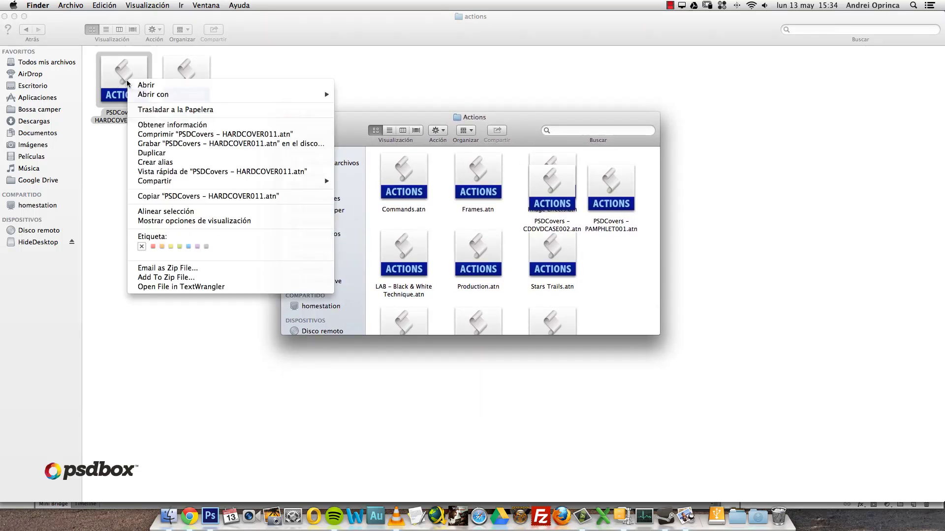
left_click(164, 196)
right_click(618, 285)
mouse_move(650, 356)
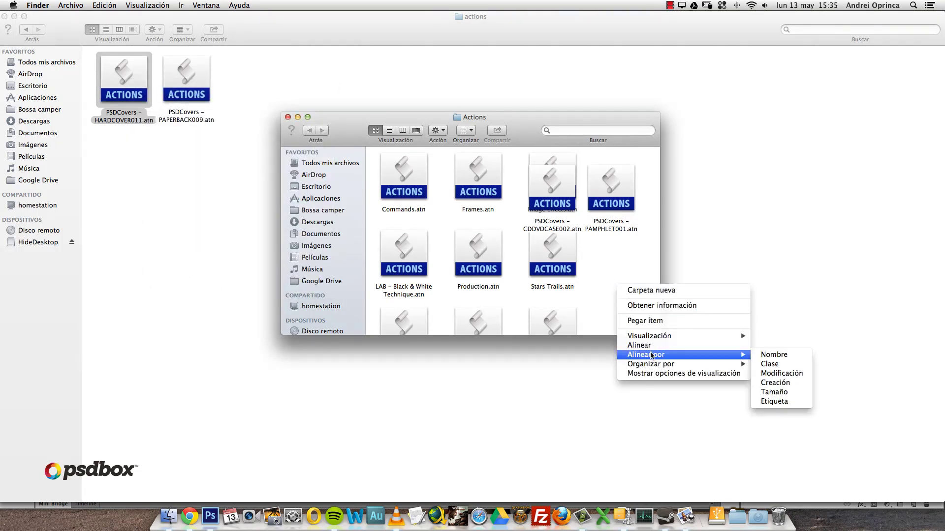
left_click(645, 321)
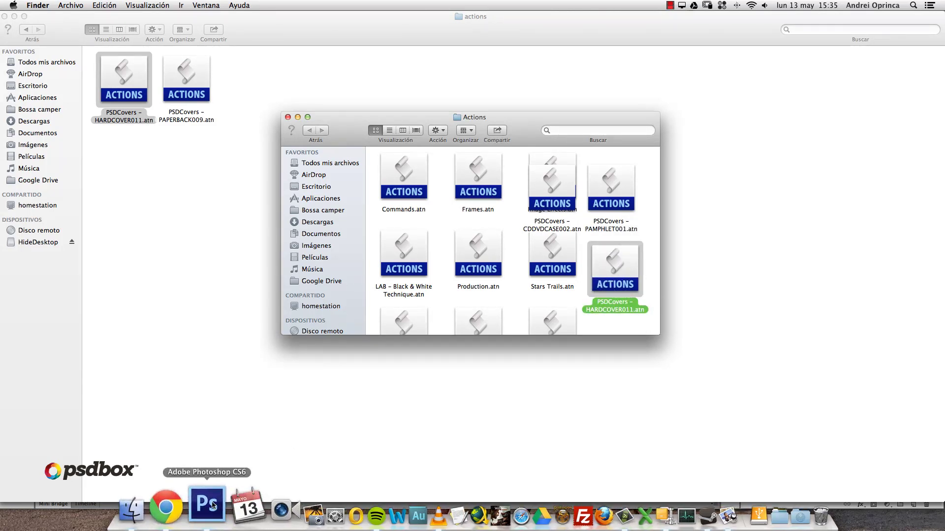
left_click(287, 118)
left_click(203, 173)
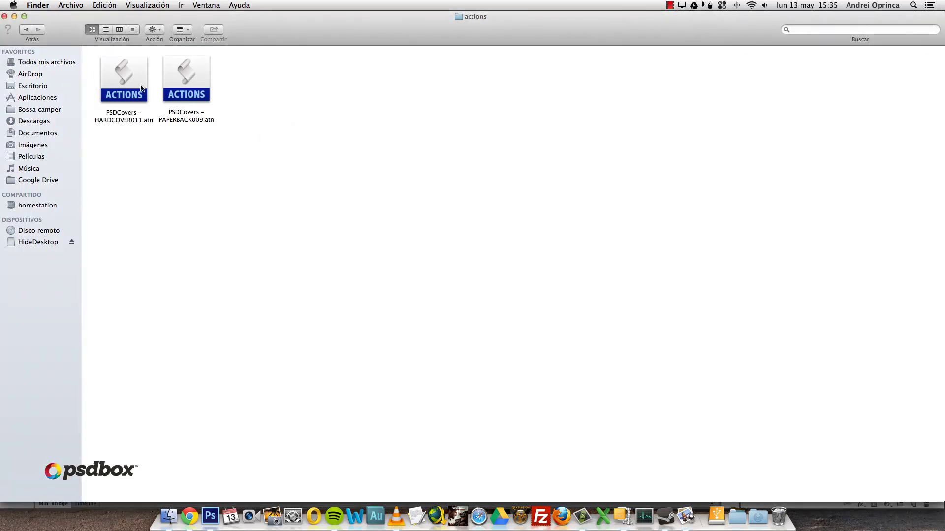
- Switch to Photoshop and close the Untitled-1 document without saving
left_click(210, 517)
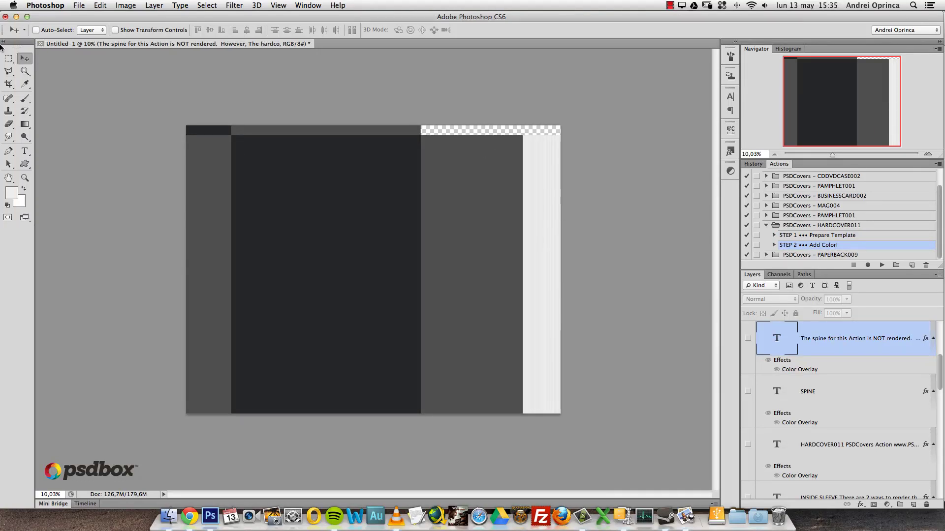
left_click(40, 43)
left_click(433, 176)
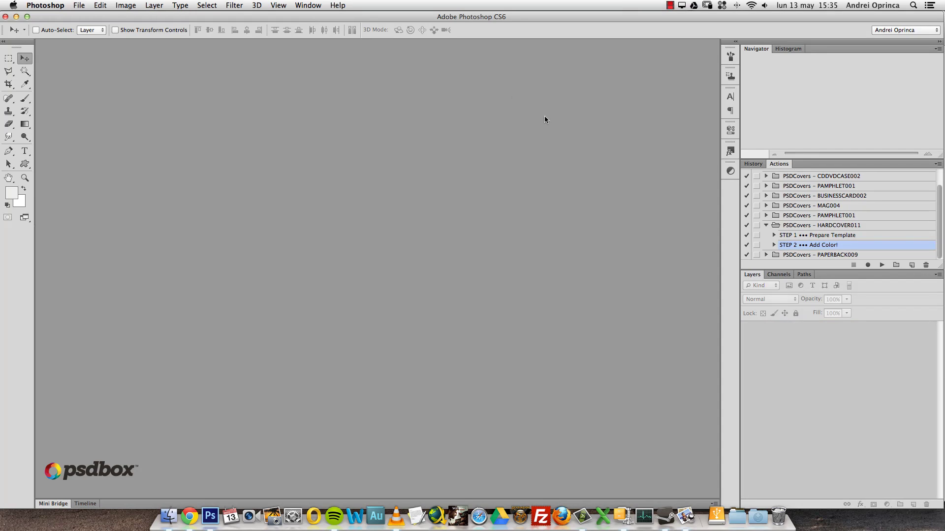
- Hide the Actions panel and show it again
left_click(311, 7)
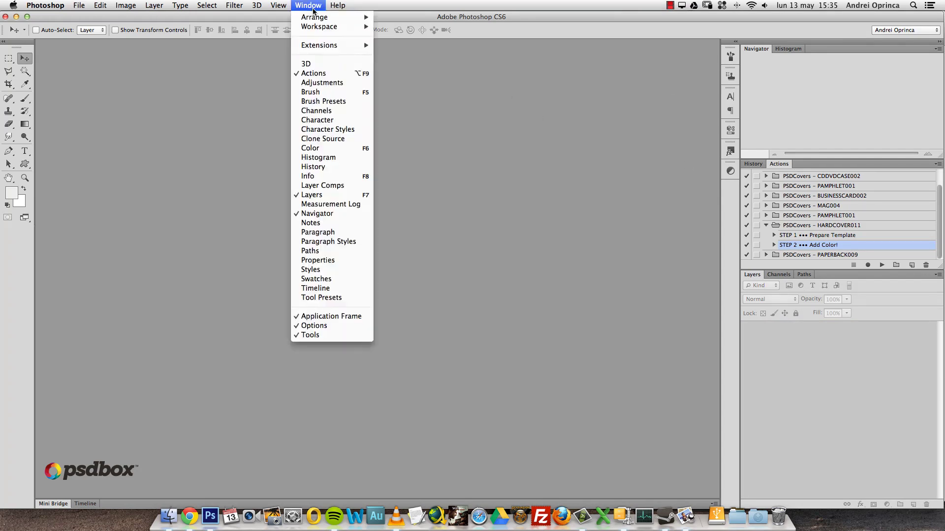
left_click(320, 75)
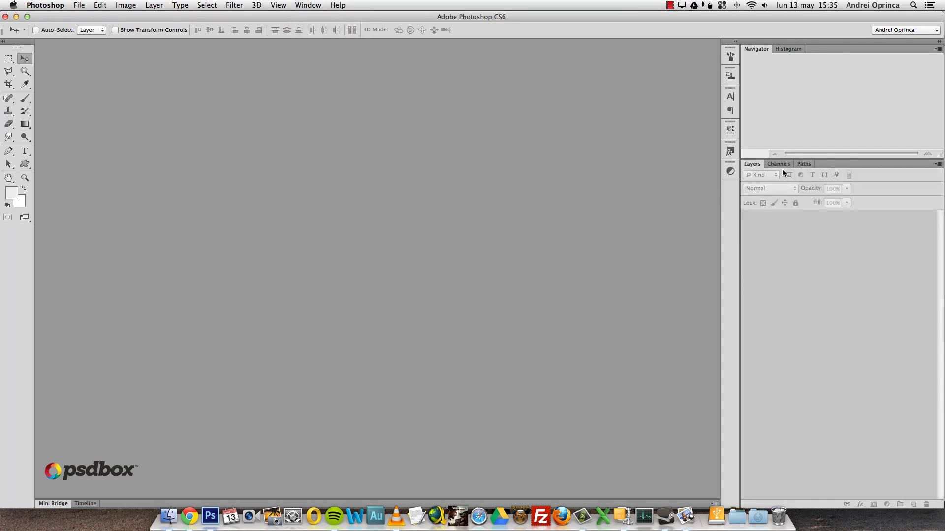
left_click(297, 7)
left_click(323, 71)
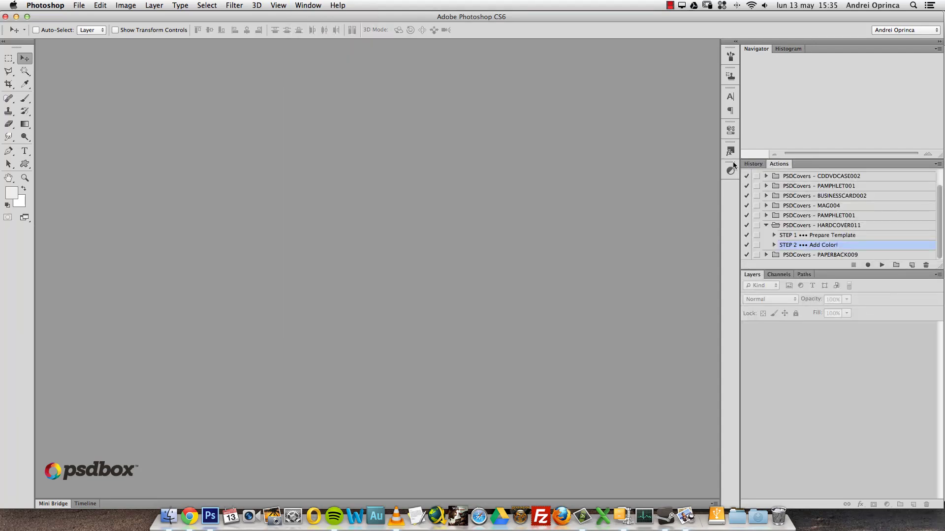
- Enlarge the Actions panel, then collapse and select the PSDCovers - HARDCOVER011 action set
left_click_drag(840, 270, 839, 328)
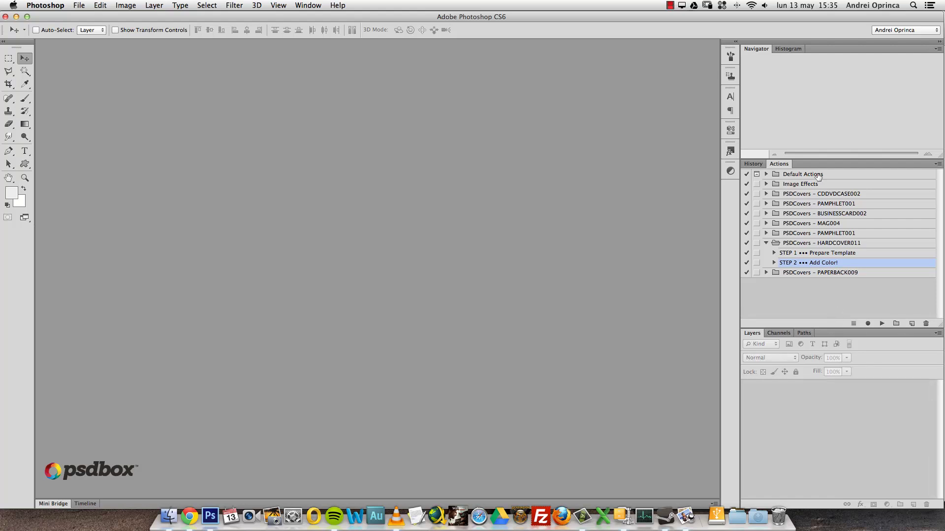
left_click(766, 243)
left_click(815, 244)
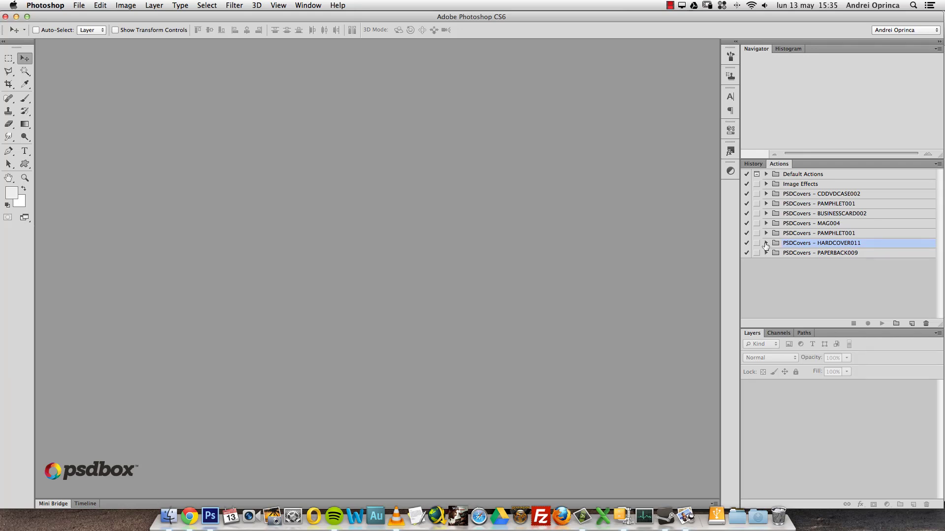
- Expand the PSDCovers - HARDCOVER011 action set to list its actions
left_click(765, 243)
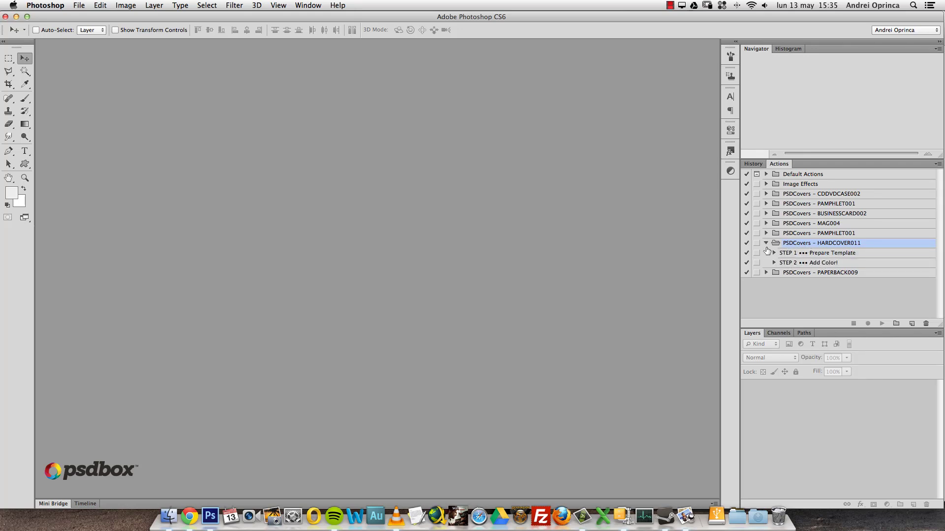
left_click(938, 166)
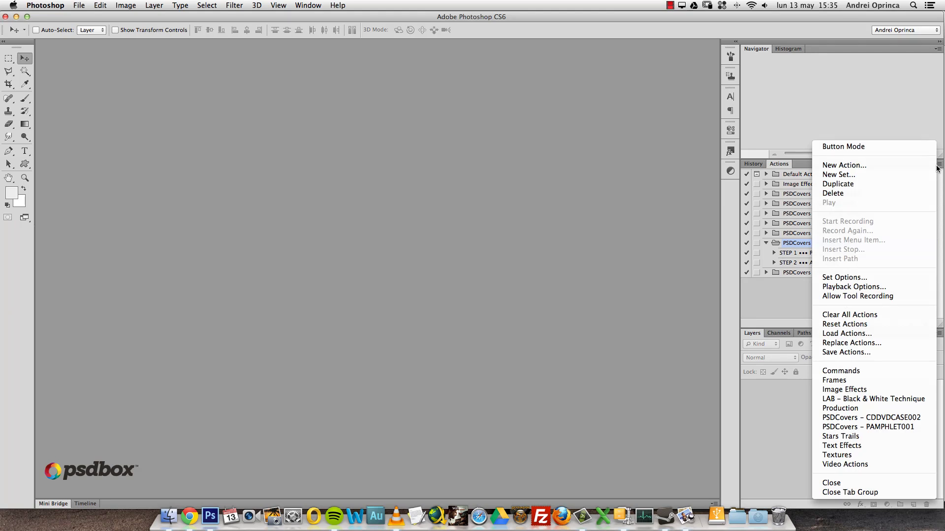
left_click(857, 336)
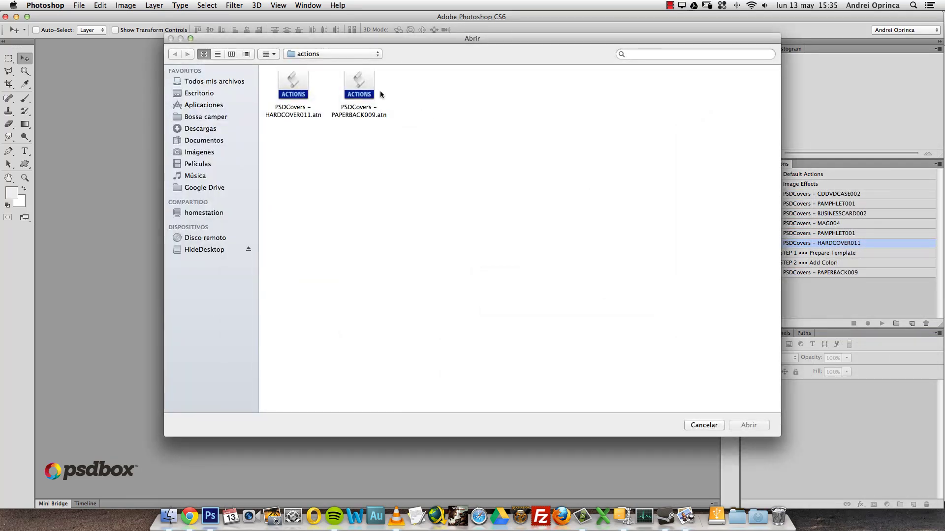
left_click_drag(388, 37, 351, 55)
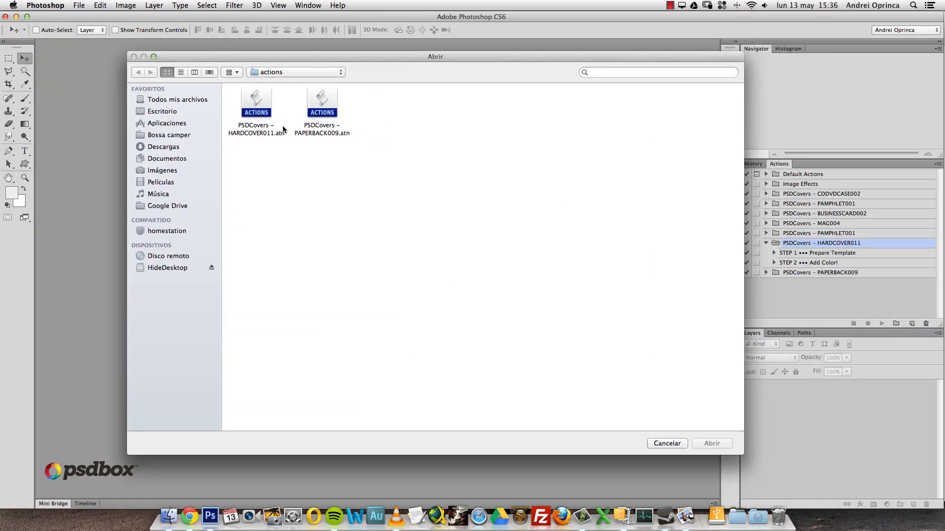
left_click(666, 443)
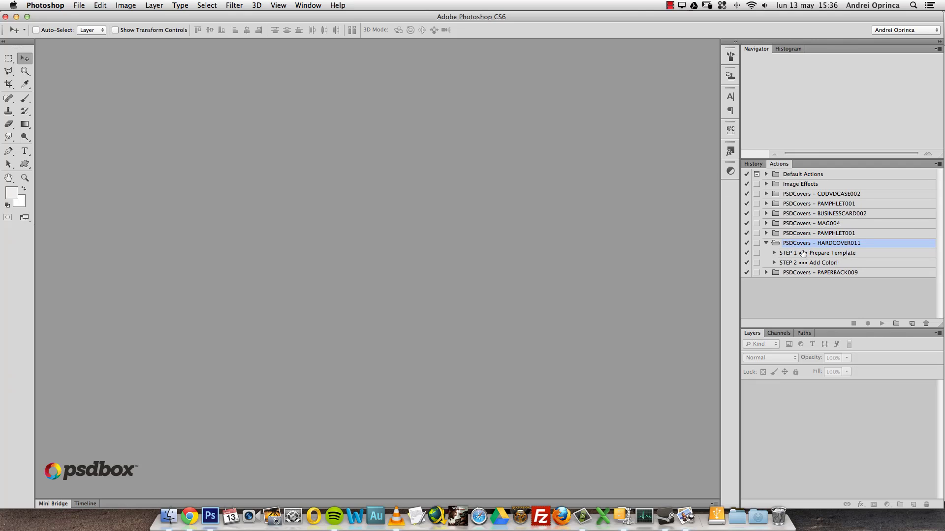
left_click(766, 234)
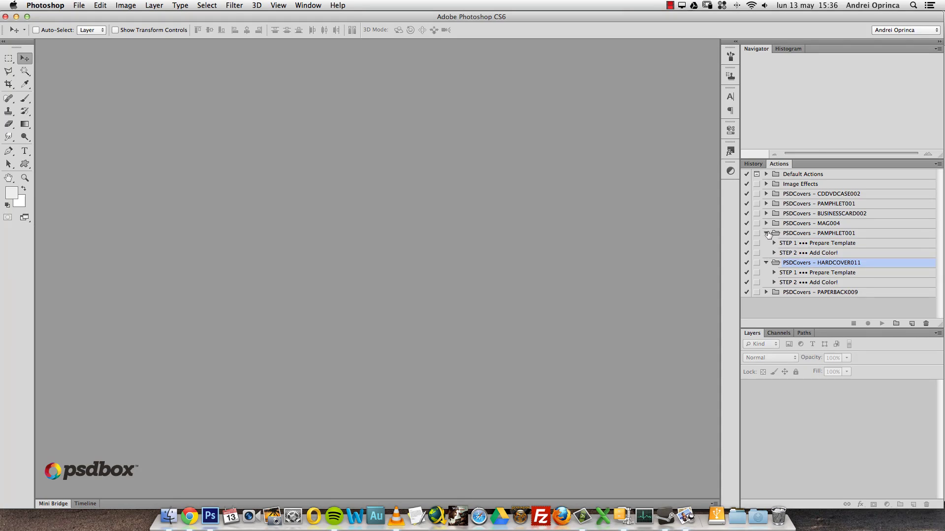
left_click(768, 234)
- Play the STEP 1 Prepare Template action of the PSDCovers - HARDCOVER011 set
left_click(808, 254)
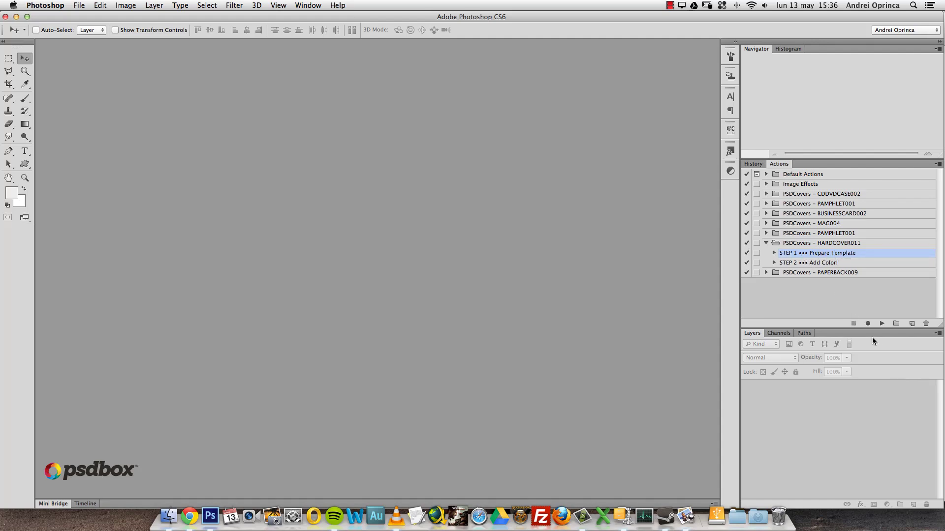
left_click(881, 324)
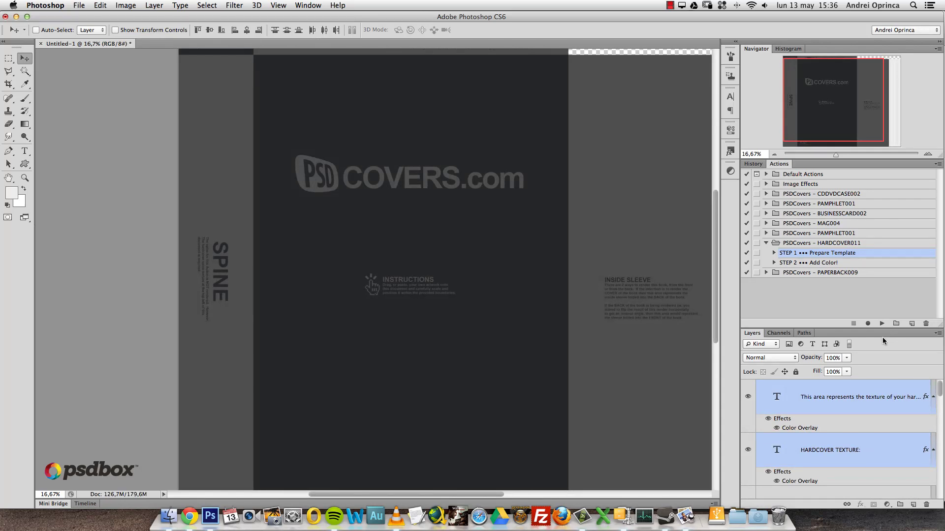
left_click_drag(824, 157, 833, 154)
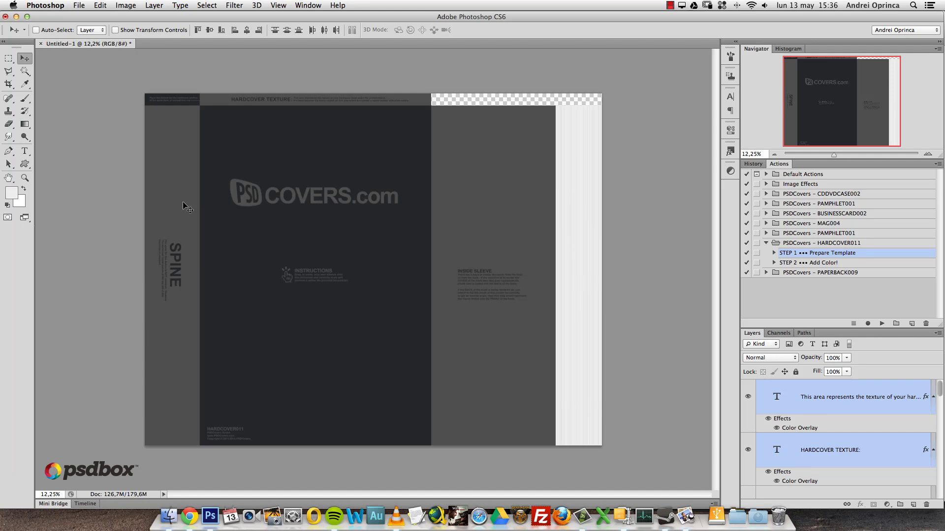
- Switch to Preview, compare the finished el hacha.jpg book mock-up with the template's areas, and return to Photoshop
left_click(687, 520)
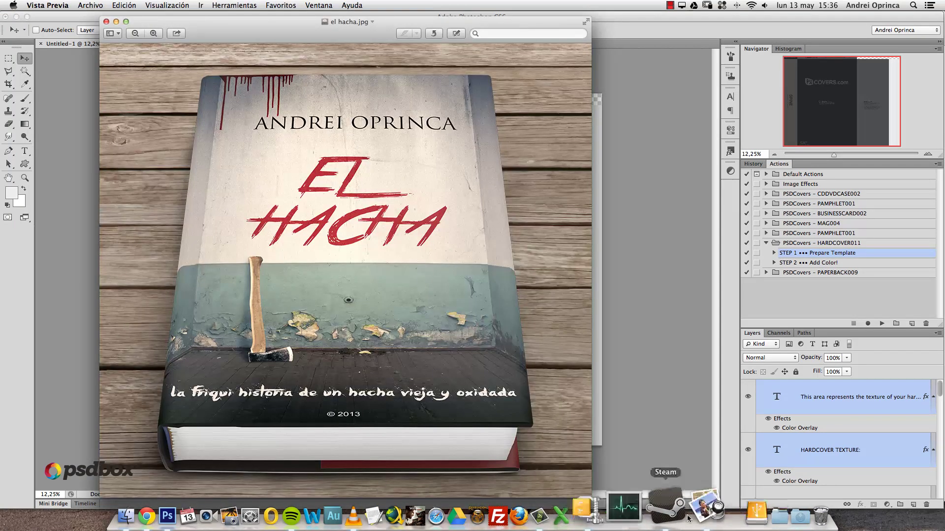
left_click_drag(235, 24, 593, 45)
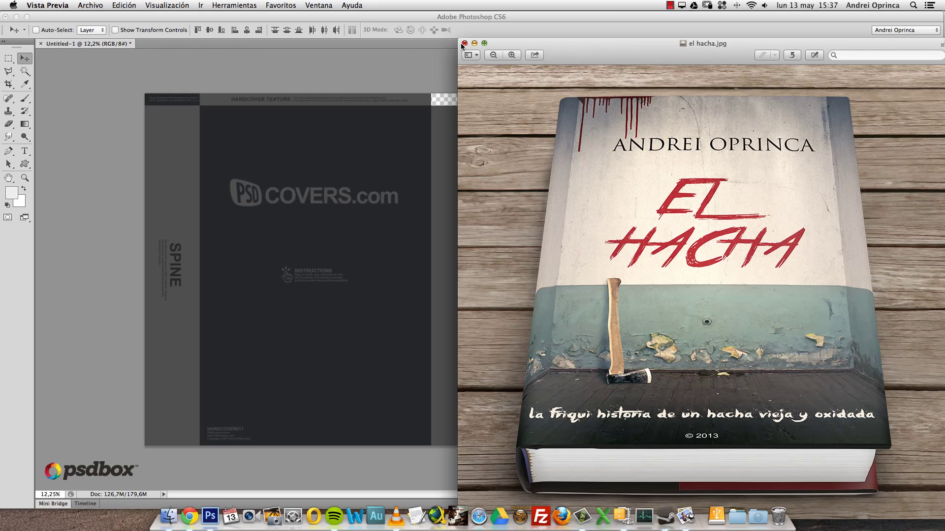
left_click(481, 31)
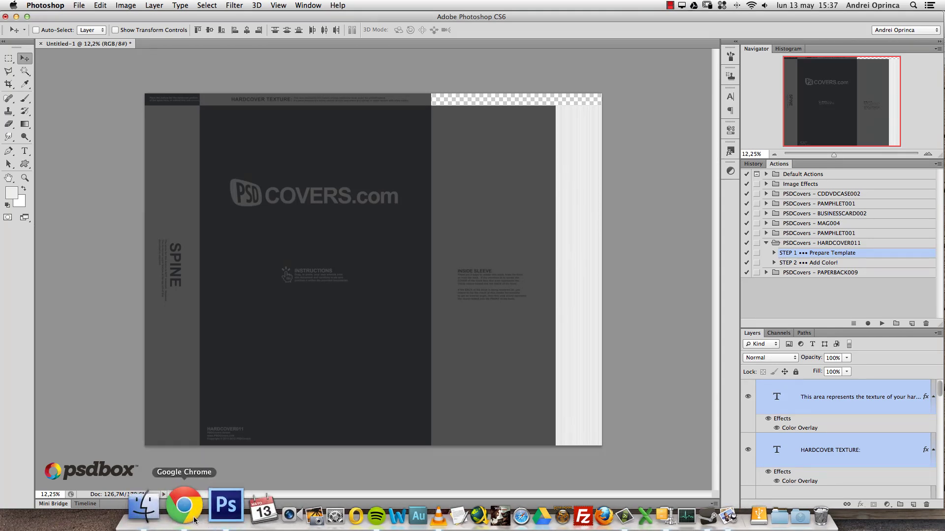
left_click(760, 512)
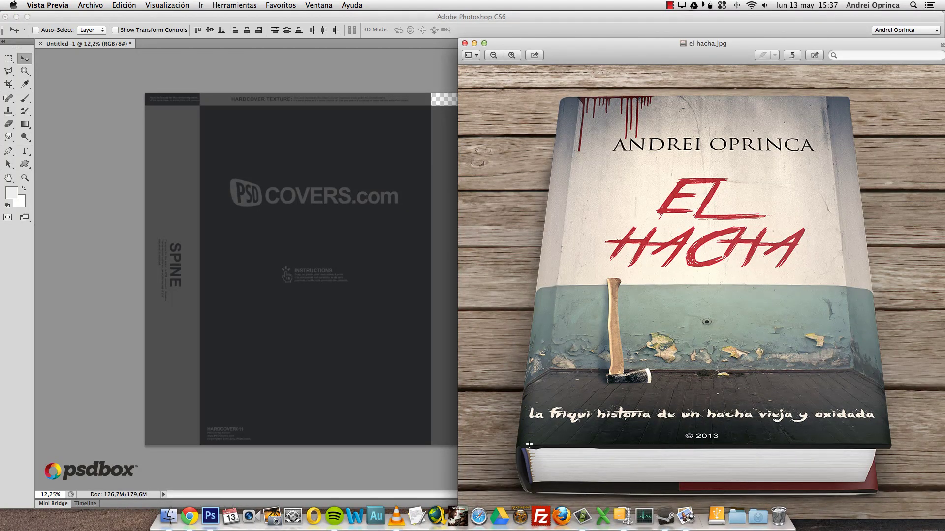
left_click(406, 275)
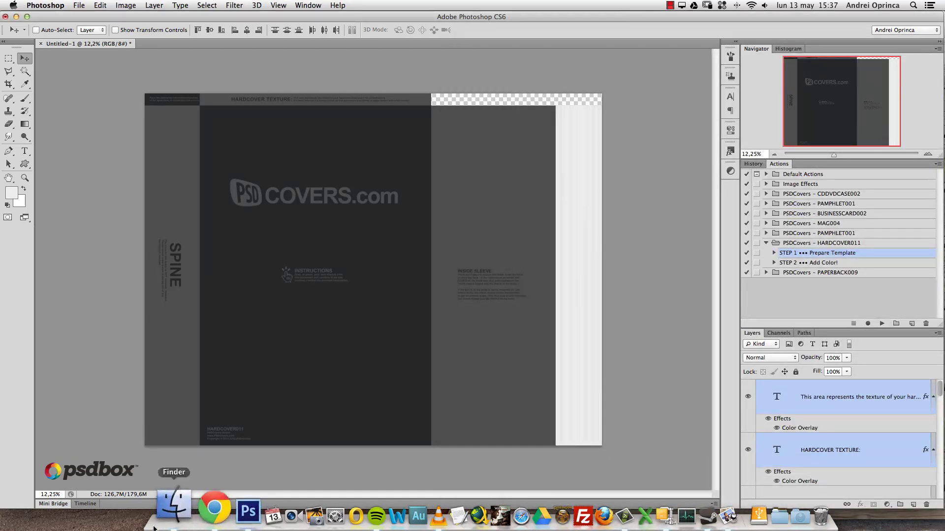
left_click(690, 514)
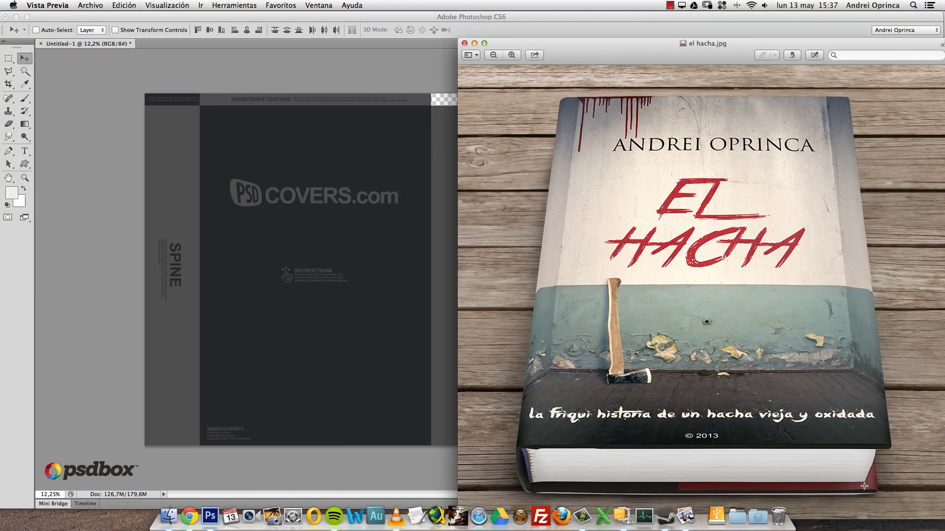
left_click_drag(577, 52, 685, 25)
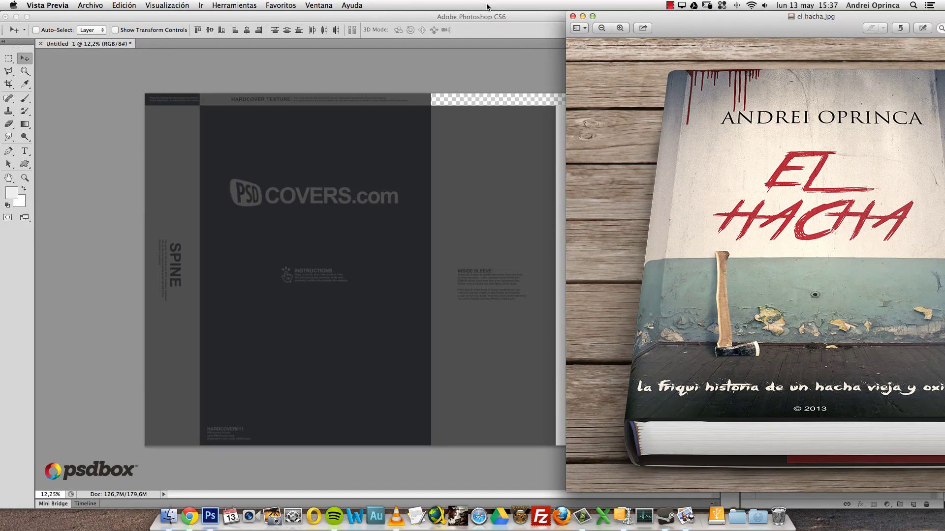
left_click(523, 16)
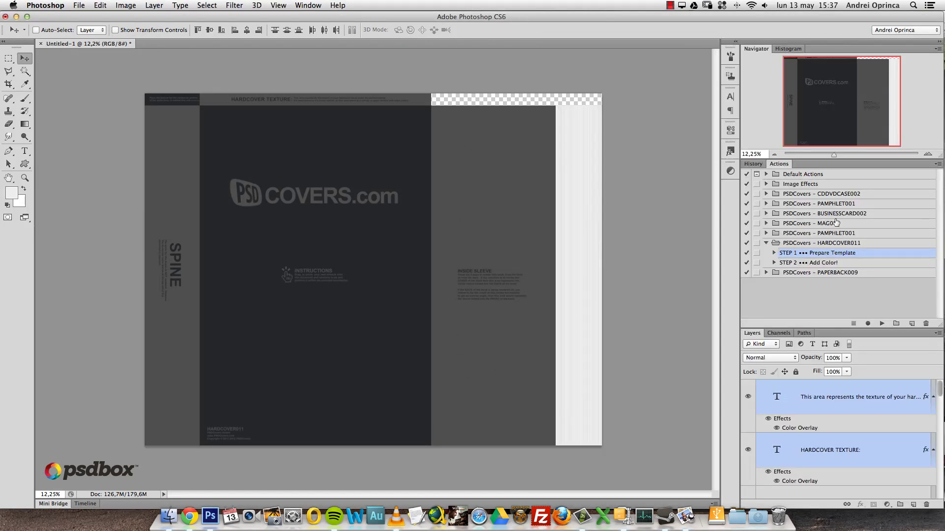
- Read the INSIDE SLEEVE instructions on the template and return to a view of the whole document
left_click_drag(833, 155, 841, 155)
left_click_drag(857, 118, 877, 120)
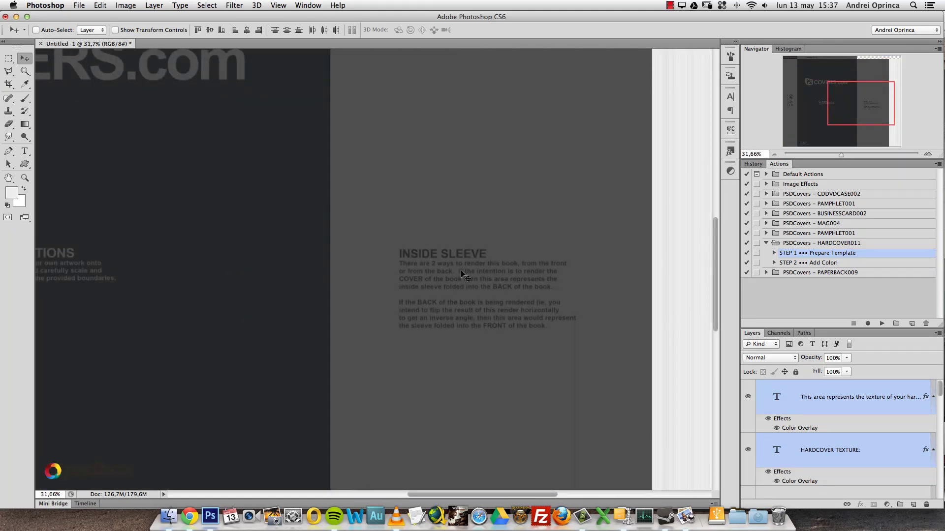
left_click(928, 154)
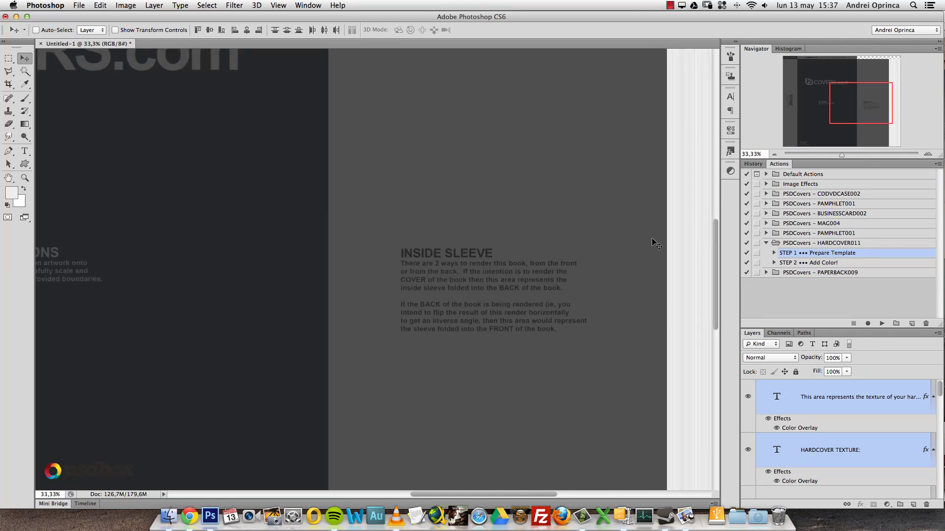
left_click_drag(861, 99, 830, 77)
left_click(774, 154)
left_click(775, 154)
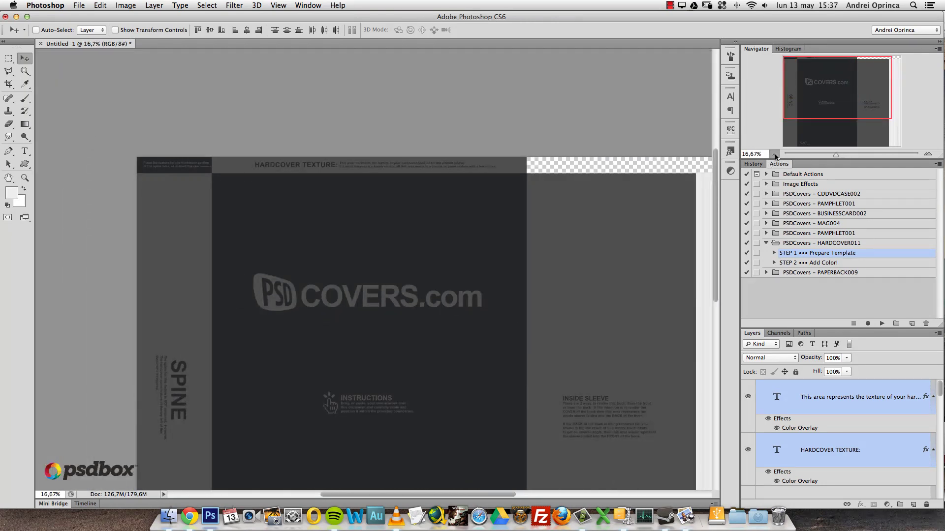
left_click(774, 154)
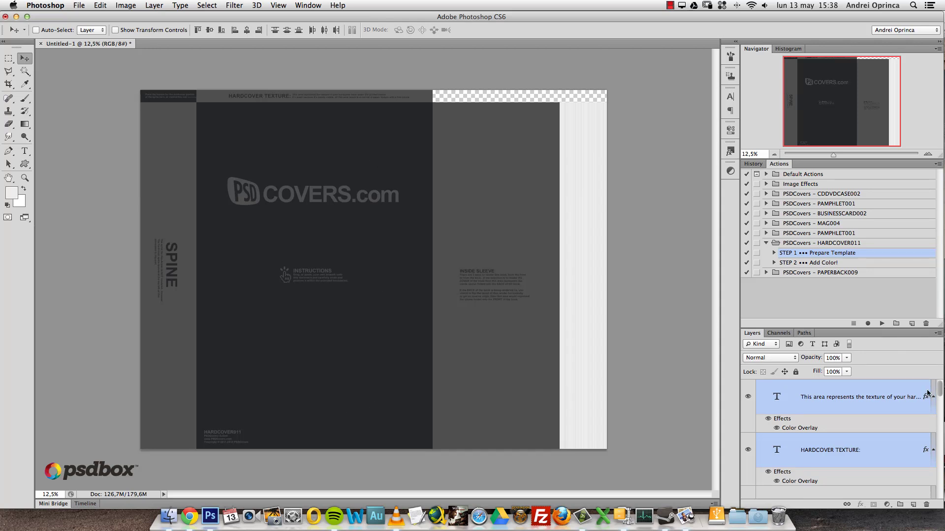
- Enlarge the Layers panel and hide the four topmost instruction text layers of the template
left_click_drag(834, 329, 834, 218)
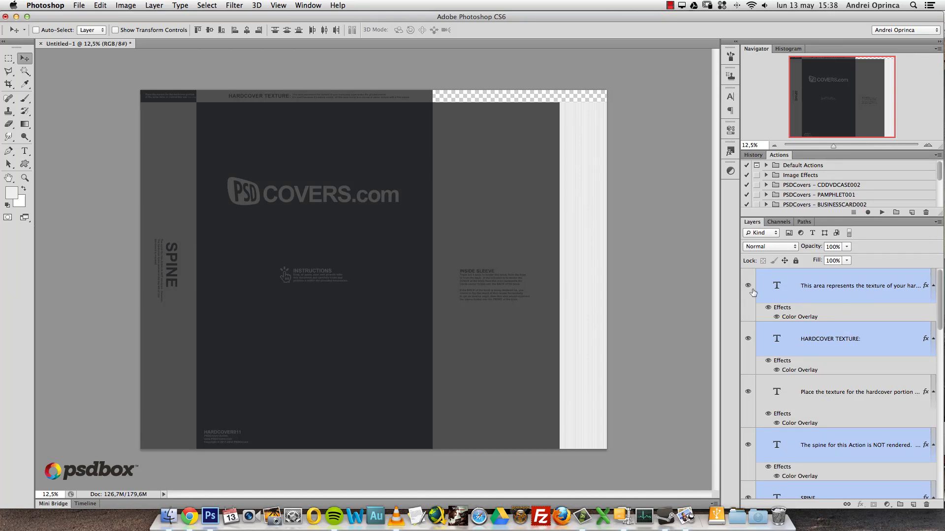
left_click_drag(748, 288, 748, 448)
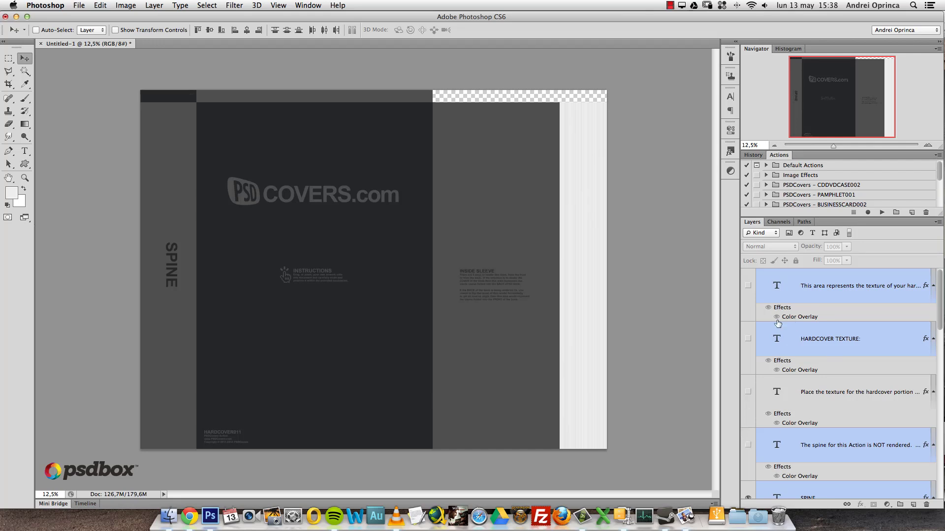
left_click(933, 338)
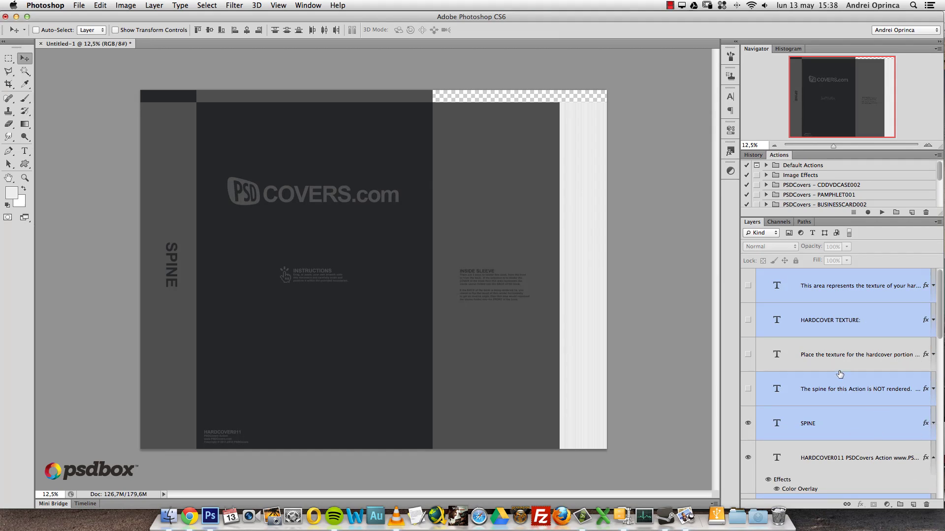
- Hide the INSIDE SLEEVE and INSTRUCTIONS text layers, and toggle the hardcover spine texture layer off and on
scroll(841, 374, "down", 5)
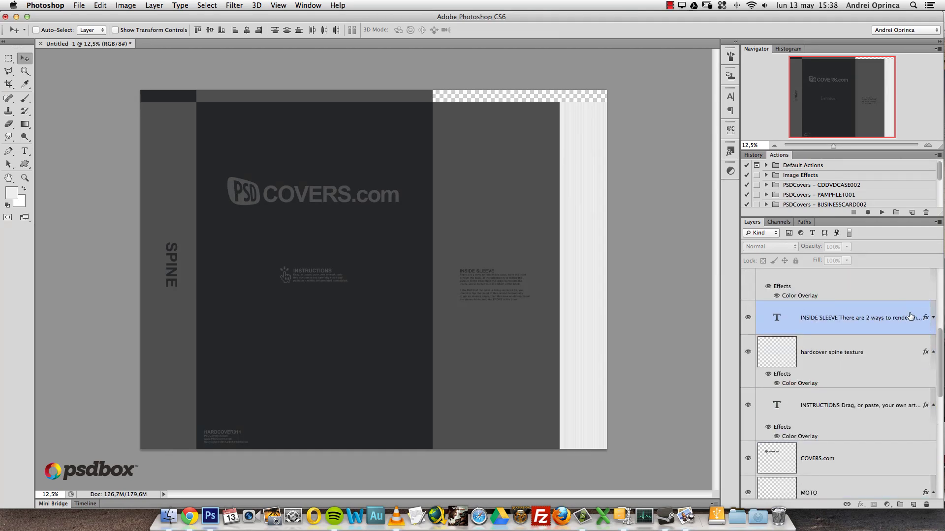
left_click(747, 317)
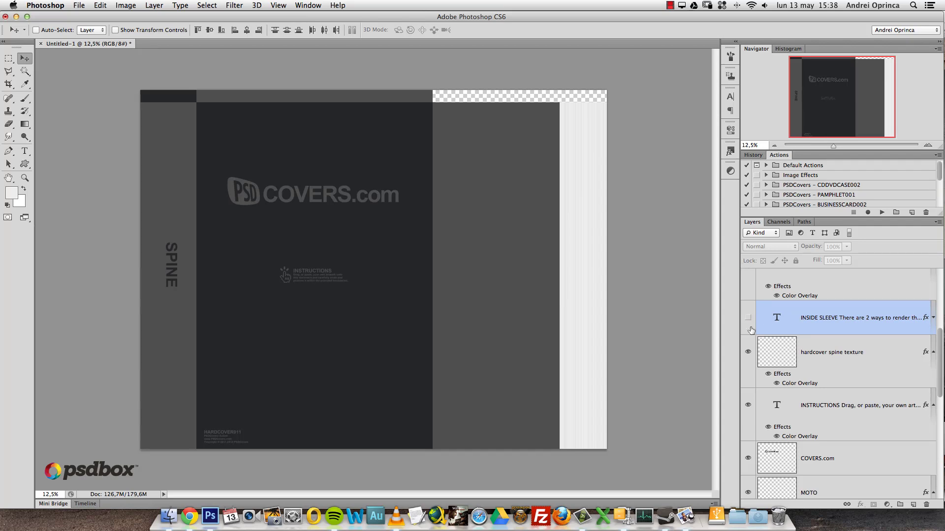
left_click(746, 404)
left_click(747, 352)
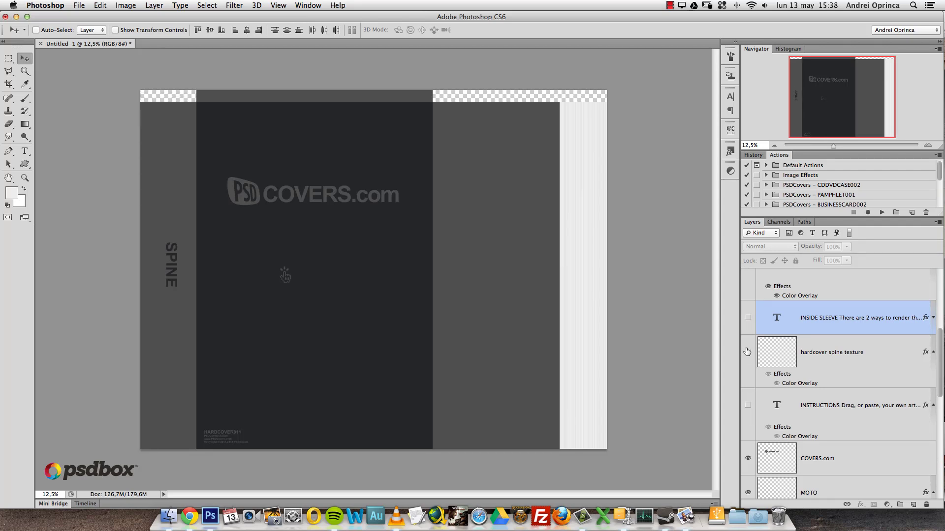
left_click(747, 352)
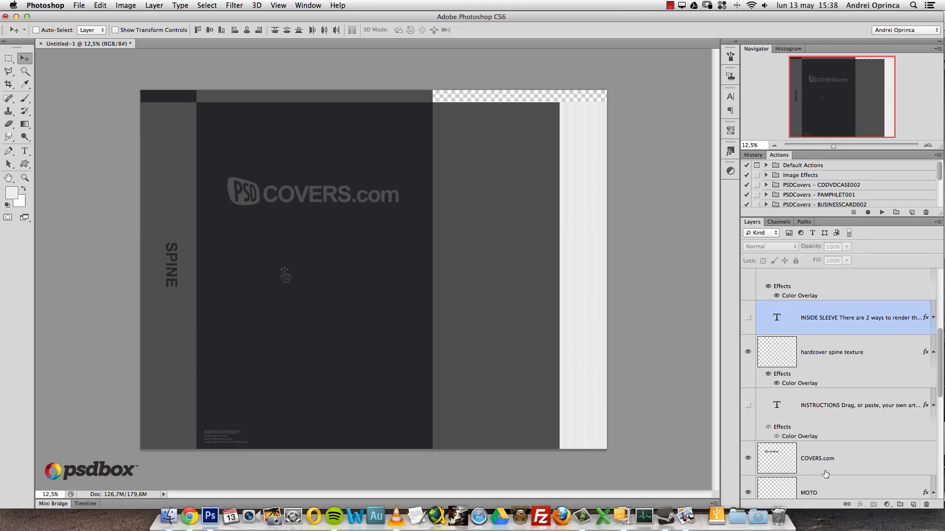
- Hide the COVERS.com, MOTO and page color (optional) layers, and toggle the hardcover texture layer off and on
scroll(829, 484, "down", 5)
left_click(748, 333)
left_click(746, 300)
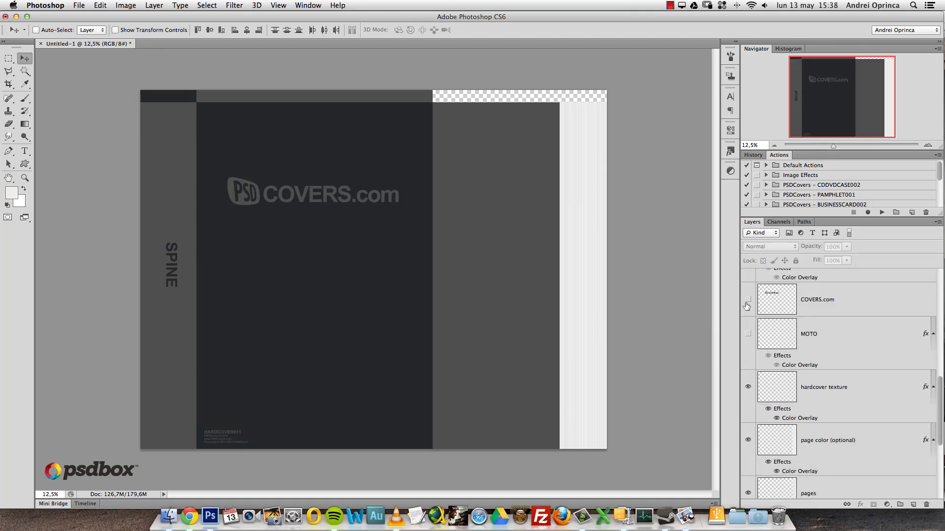
left_click(748, 386)
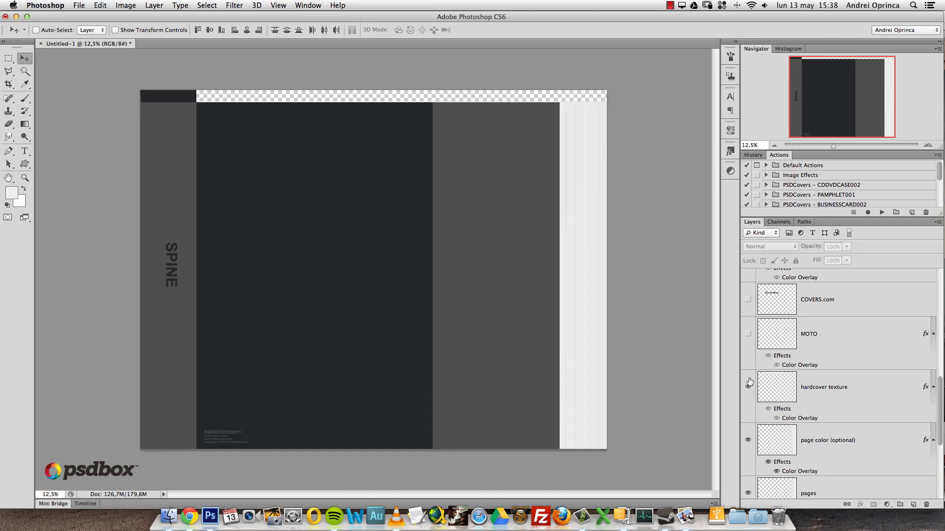
left_click(748, 386)
left_click(748, 440)
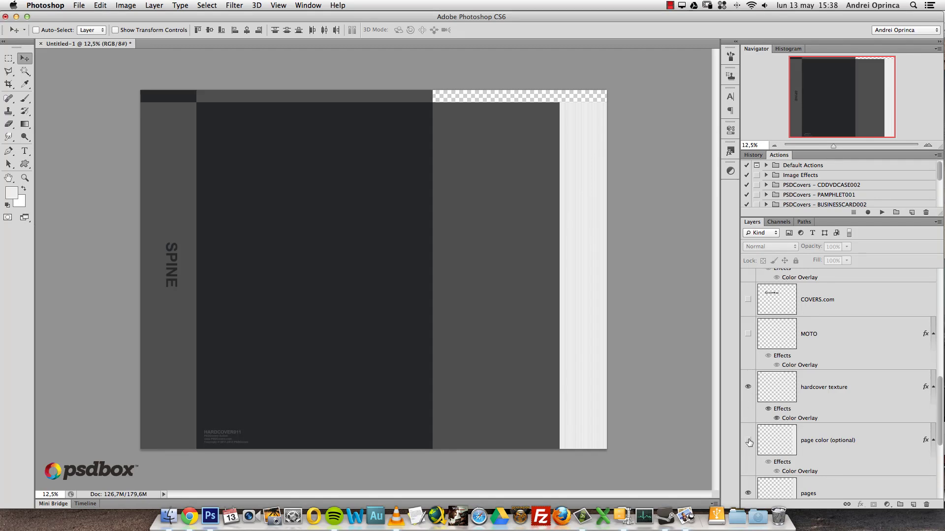
- Close the Untitled-1 template without saving and switch to Finder to show the Book Cover folder
left_click(40, 45)
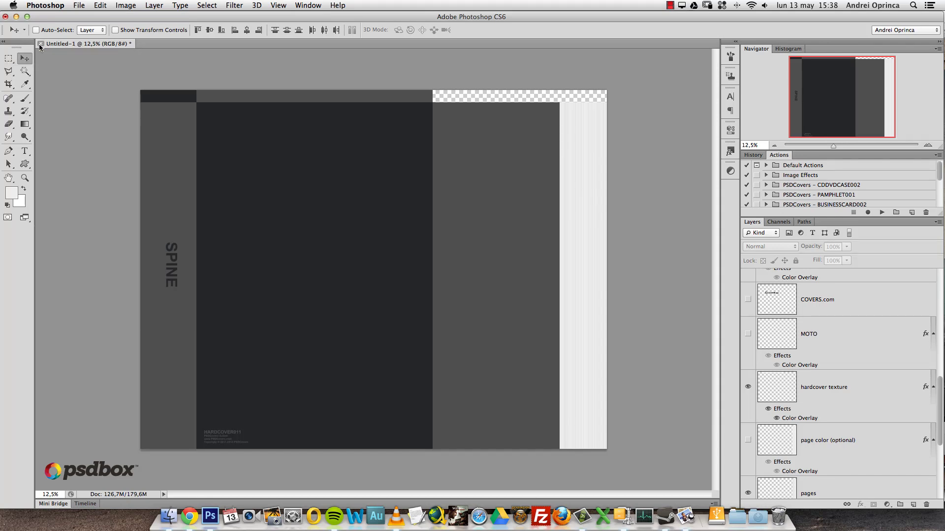
left_click(435, 176)
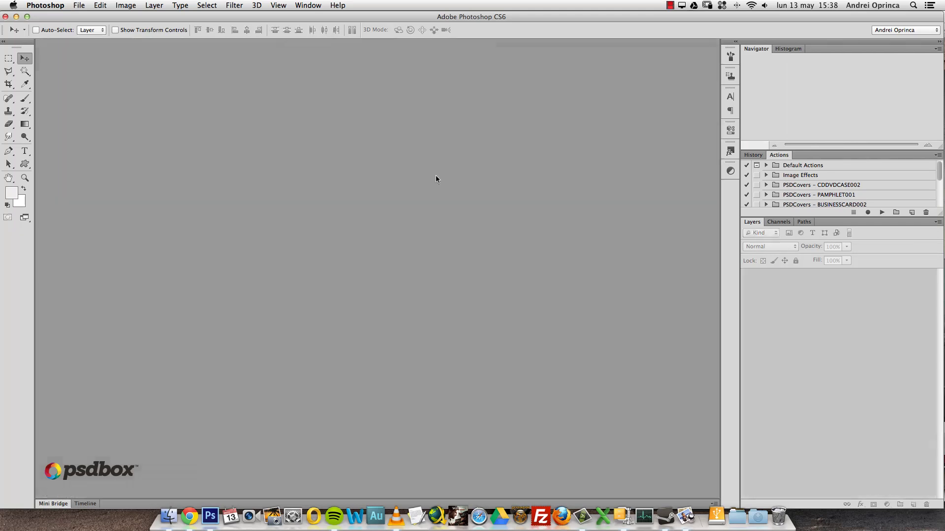
left_click(169, 516)
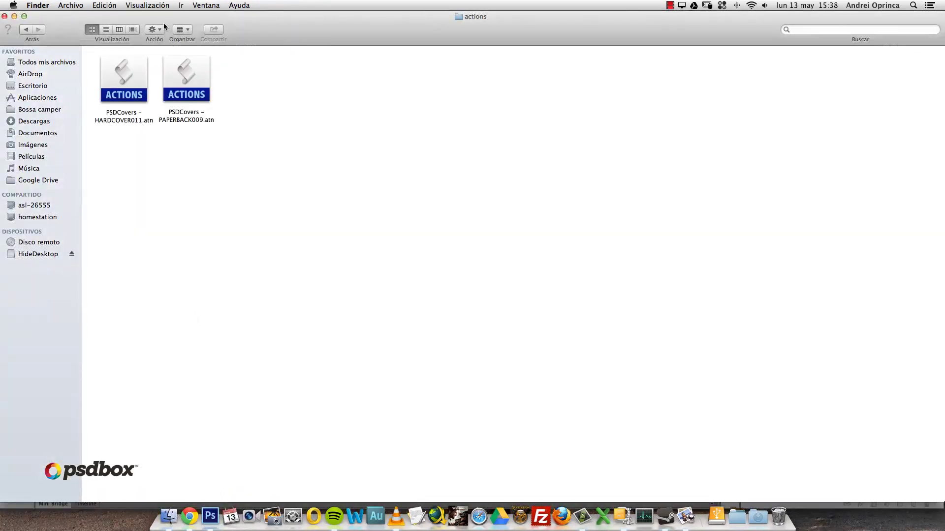
left_click(31, 30)
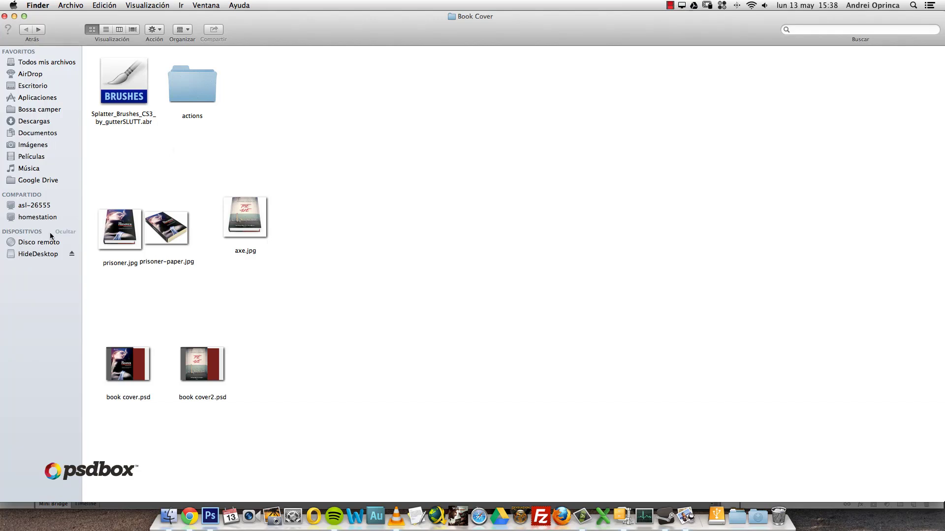
- Open prisoner.jpg to compare its hardcover mock-up with el hacha.jpg, and close prisoner.jpg
left_click(114, 232)
double_click(114, 231)
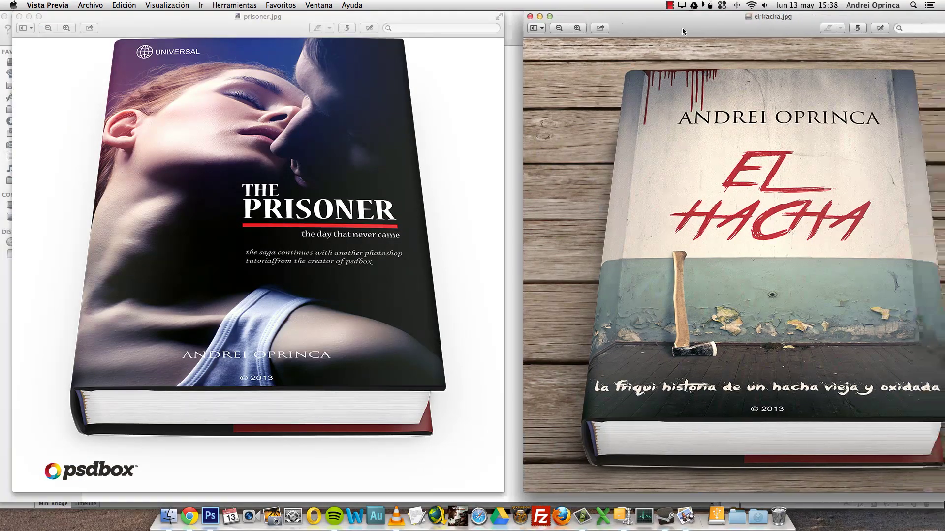
left_click_drag(682, 31, 671, 33)
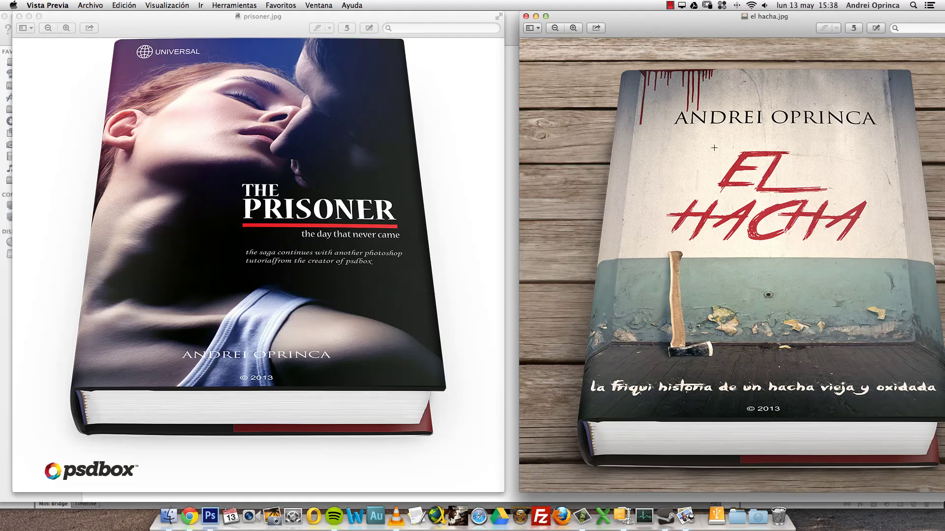
left_click(19, 16)
- View the paperback mock-up prisoner-paper.jpg, and close both it and the el hacha.jpg preview
left_click(312, 211)
left_click(175, 233)
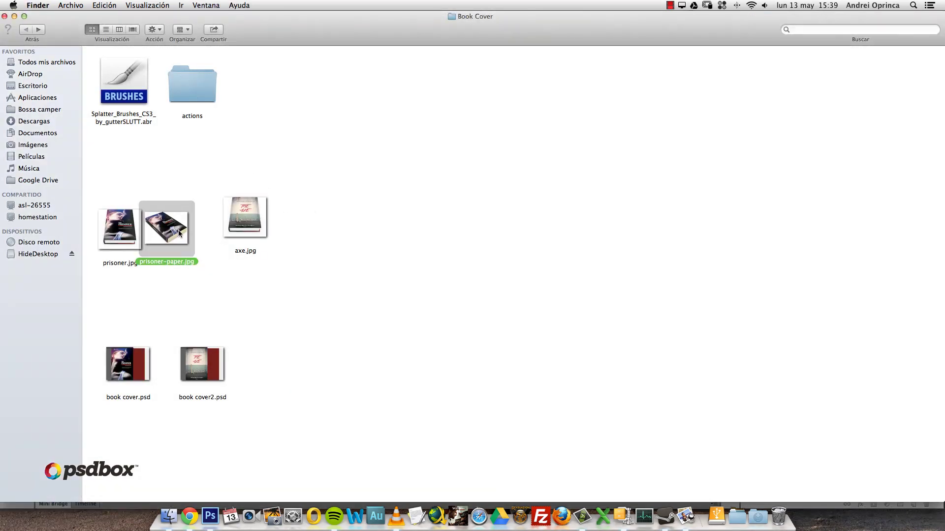
double_click(169, 229)
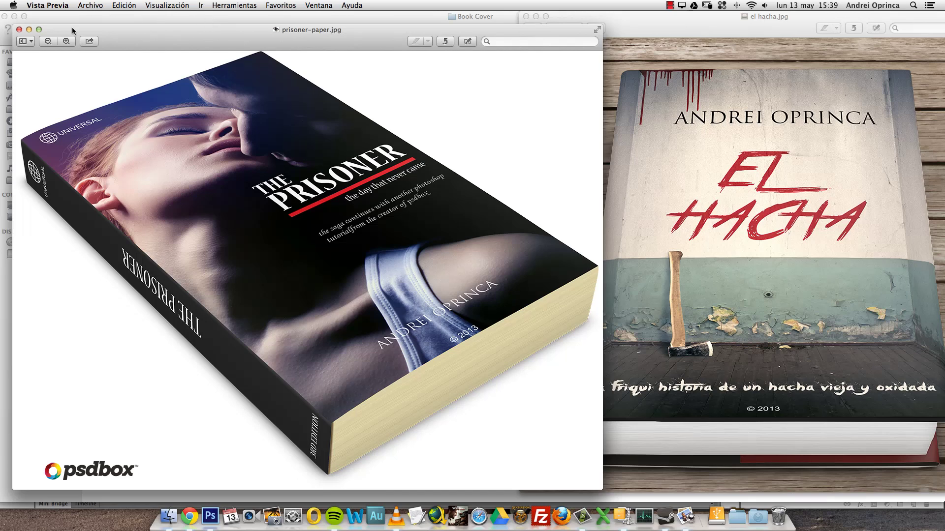
left_click(20, 30)
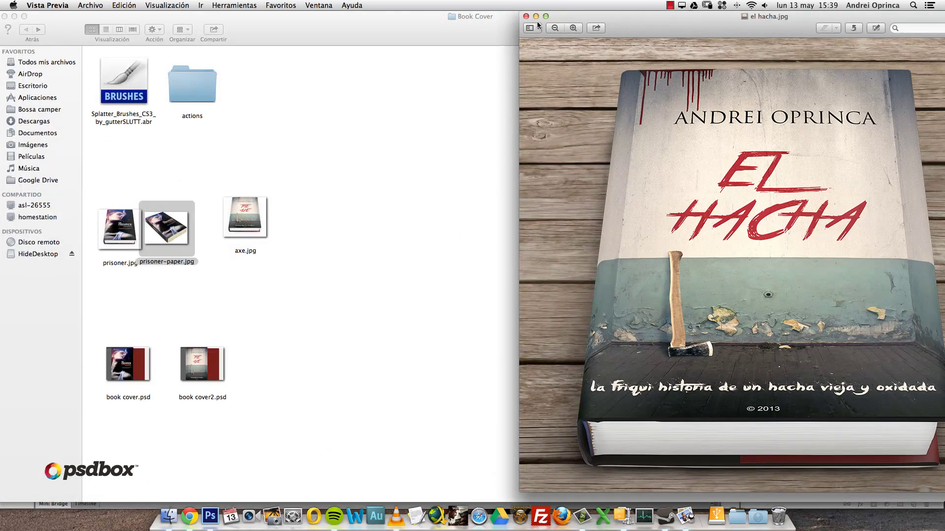
left_click(526, 16)
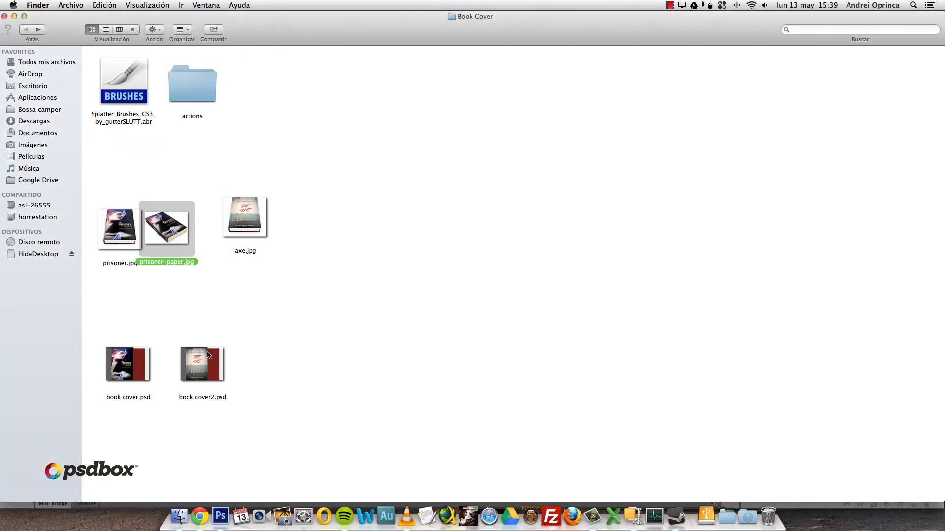
- Open book cover2.psd in Photoshop and select its axe layer
left_click(209, 358)
double_click(208, 372)
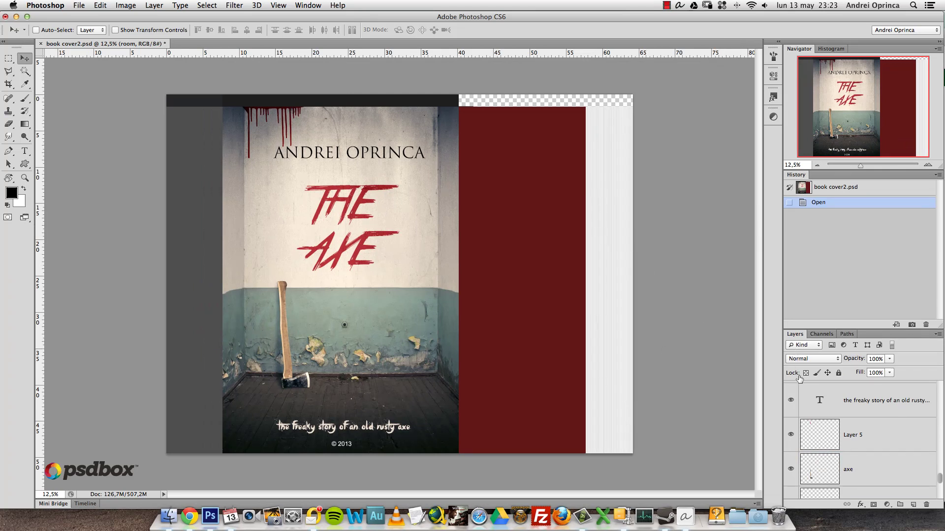
scroll(932, 467, "down", 3)
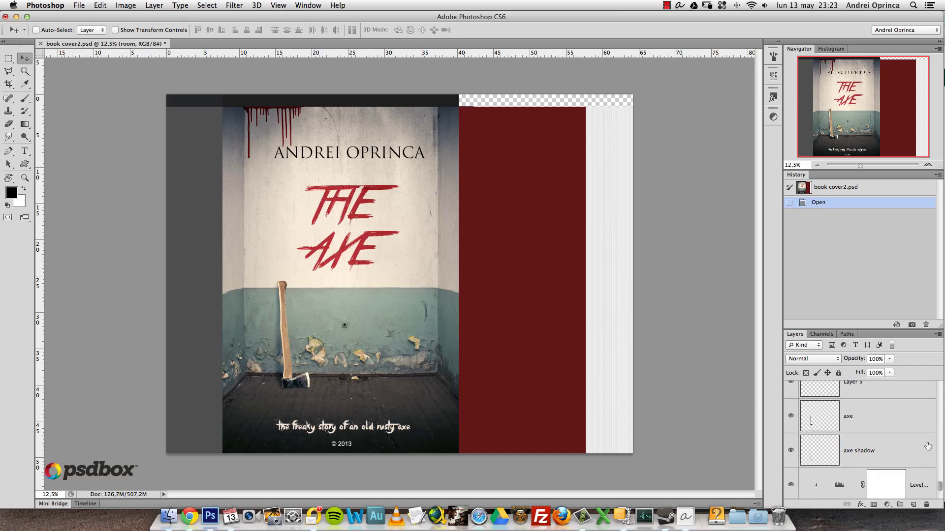
left_click(876, 424)
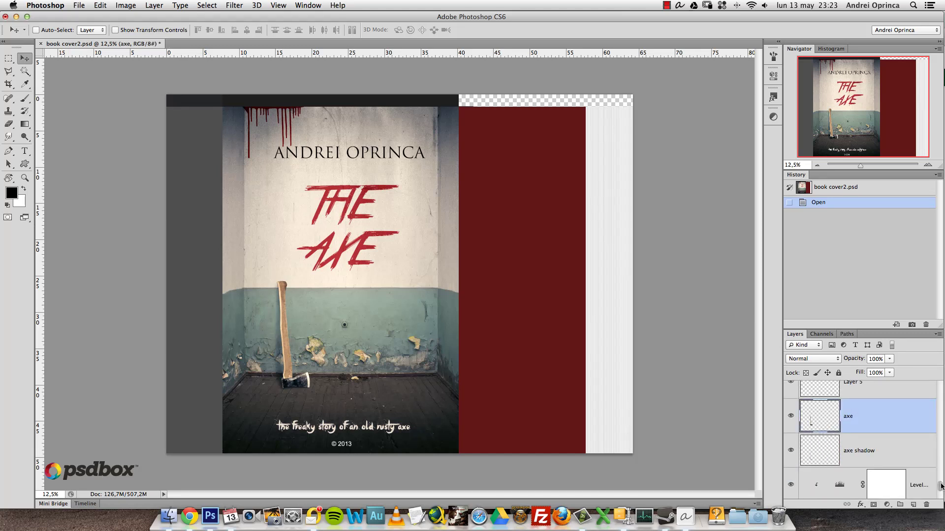
- Toggle the room layer off and on, select it and collapse its list of effects
left_click_drag(940, 486, 940, 495)
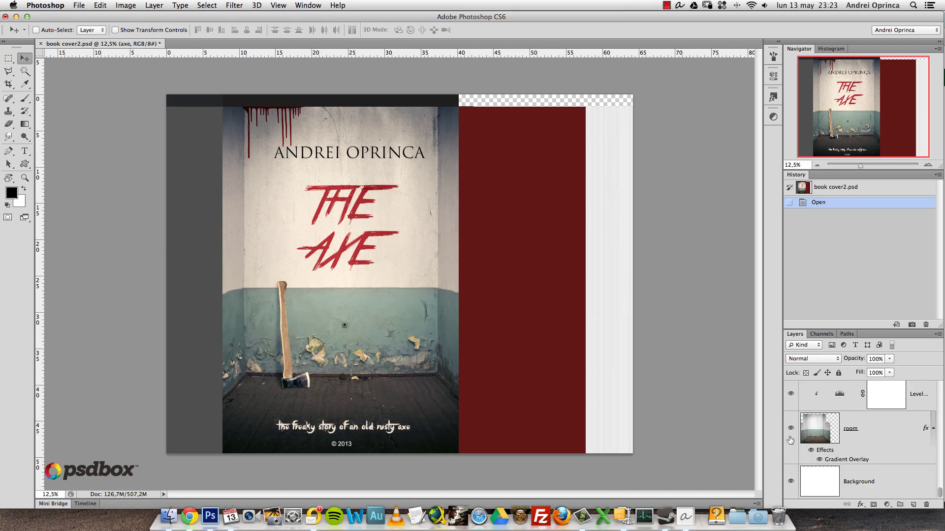
left_click(791, 428)
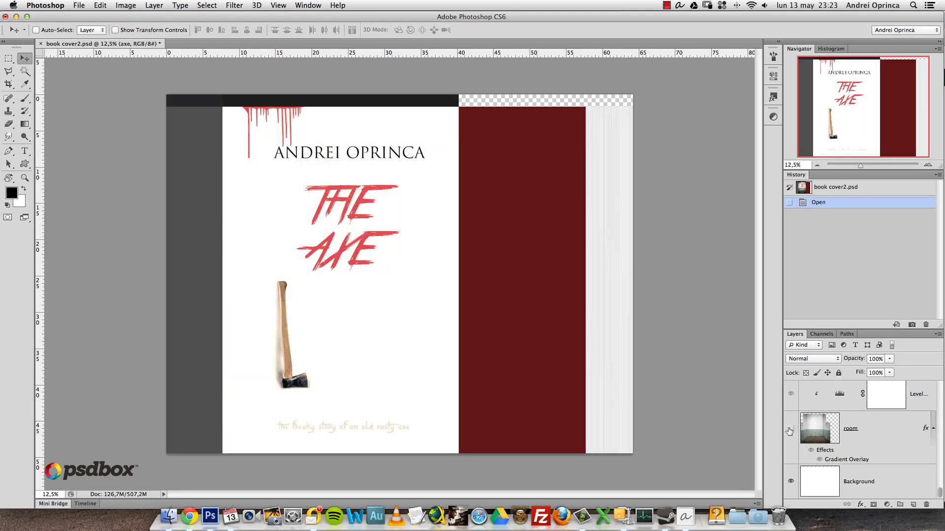
left_click(790, 430)
left_click(876, 436)
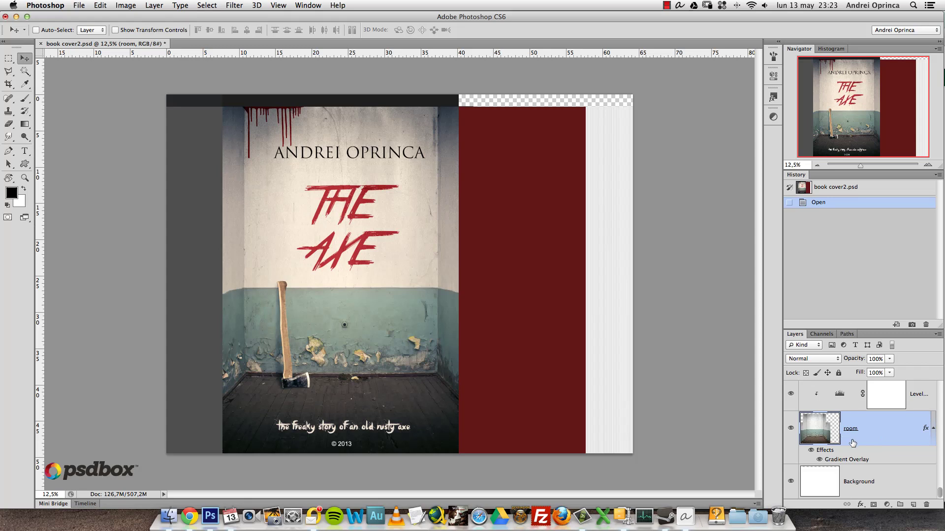
left_click(931, 427)
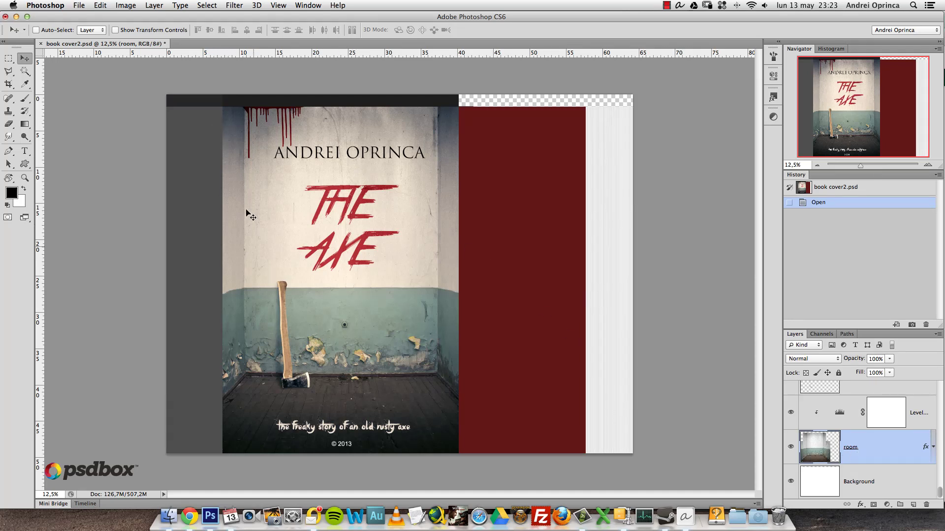
- Hide the cover layers above the room layer, including its Levels adjustment, and disable the room layer's effects
left_click(879, 476)
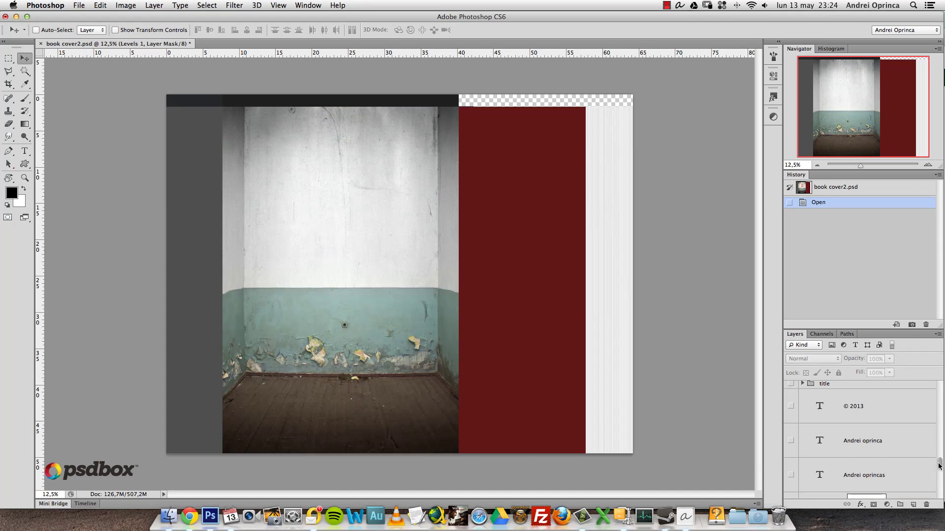
scroll(915, 465, "down", 5)
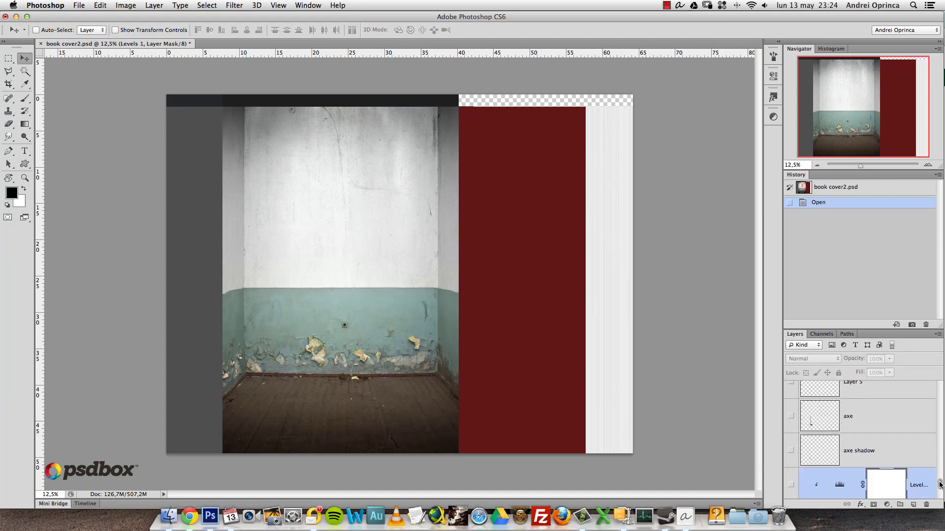
scroll(935, 486, "down", 3)
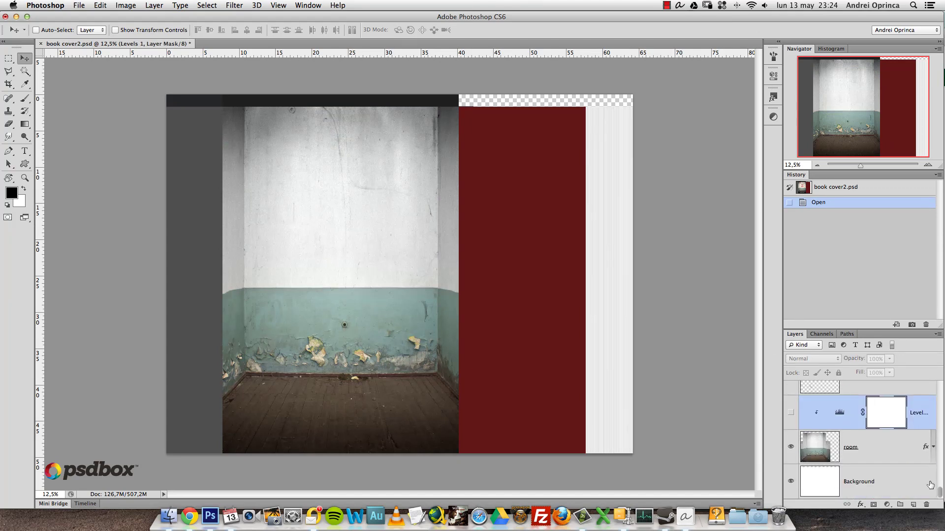
left_click(901, 453)
left_click(932, 447)
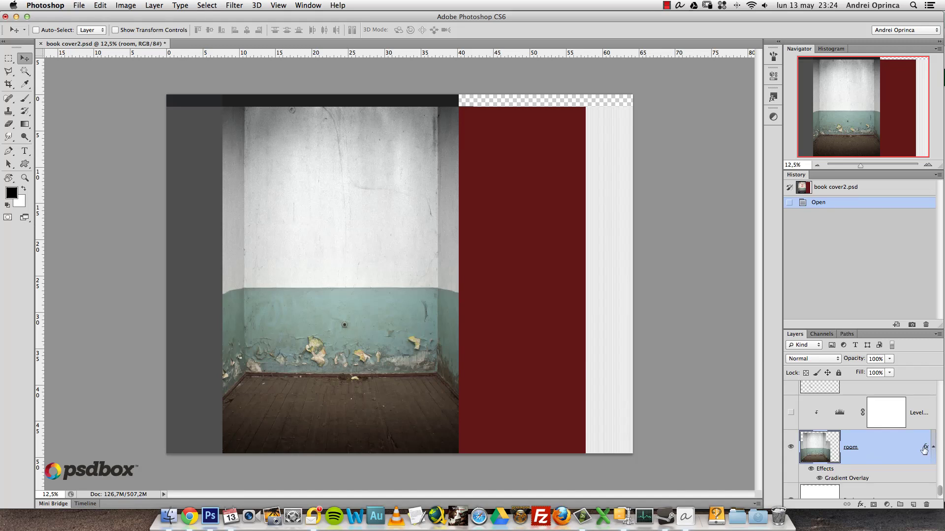
left_click(815, 471)
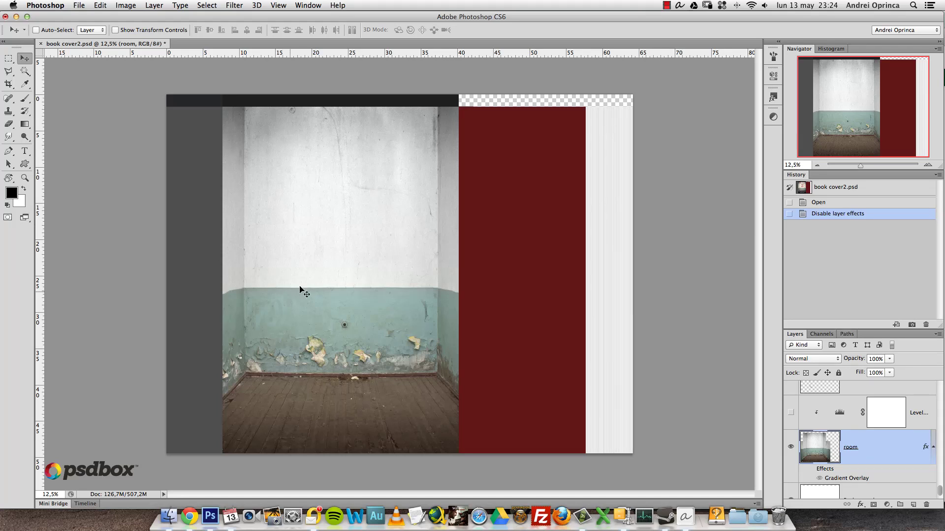
- Switch to Chrome, browse the best-selling books on casadellibro.com and view the enlarged cover of El grito de la tierra
left_click(191, 515)
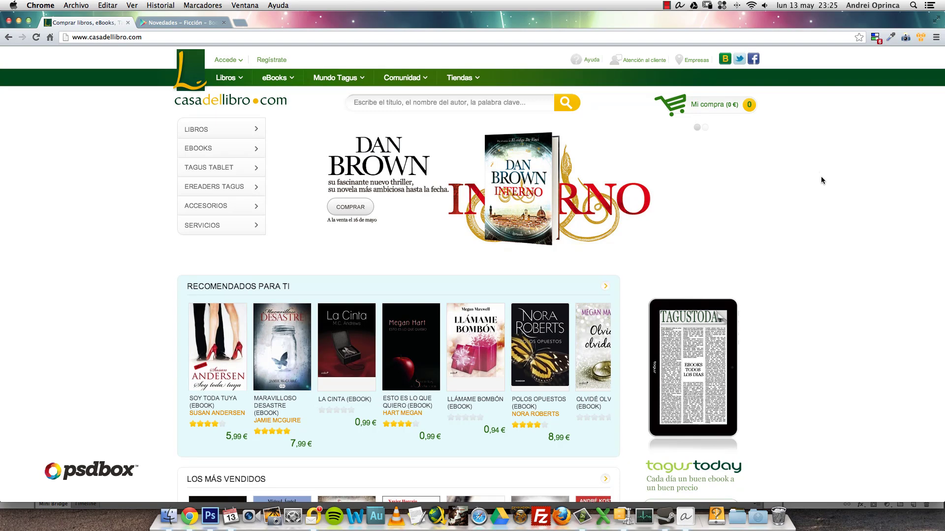
scroll(821, 178, "down", 1)
scroll(821, 180, "down", 5)
scroll(822, 180, "down", 1)
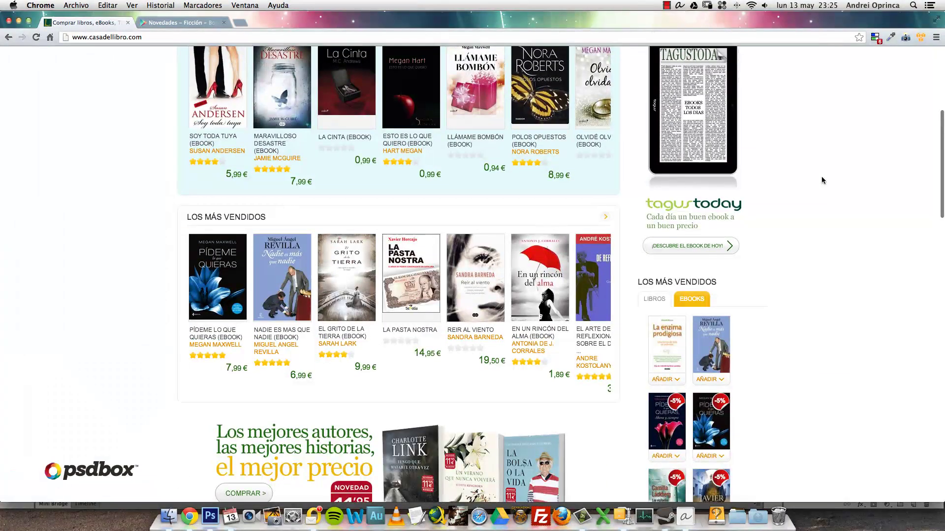
left_click(354, 276)
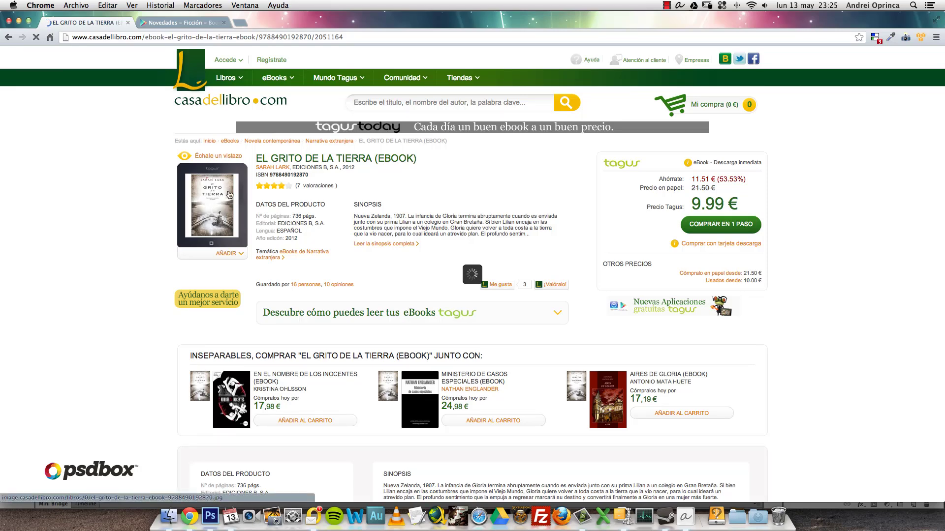
left_click(212, 186)
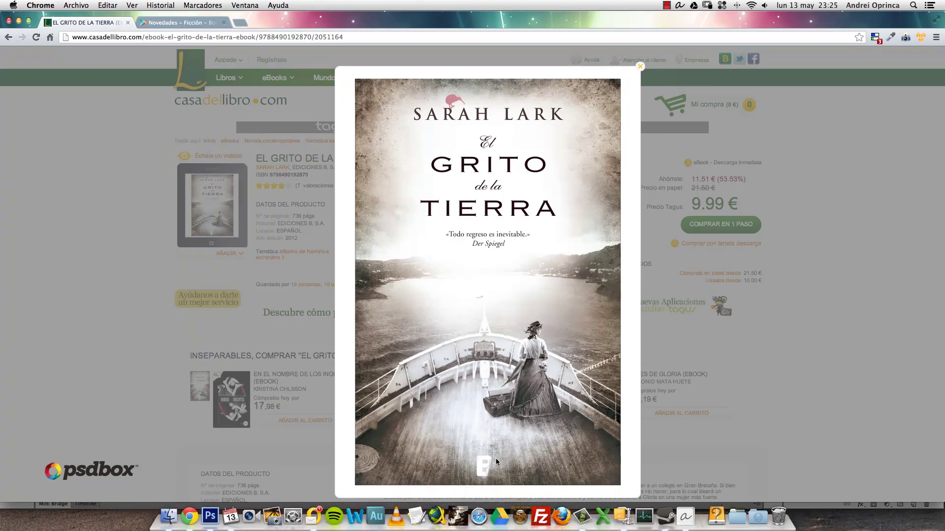
- Close the enlarged cover and examine the covers of the ebooks that other customers also bought
left_click(640, 66)
scroll(169, 283, "down", 6)
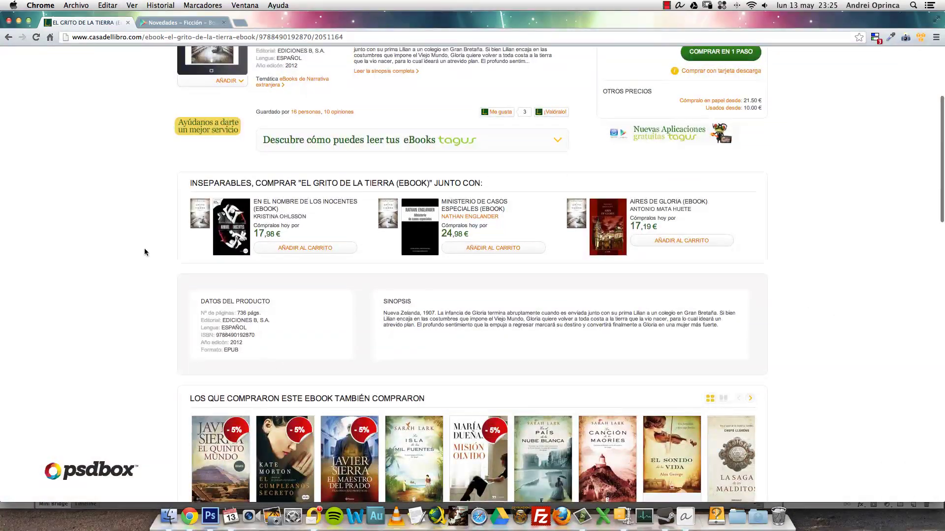
scroll(146, 253, "down", 1)
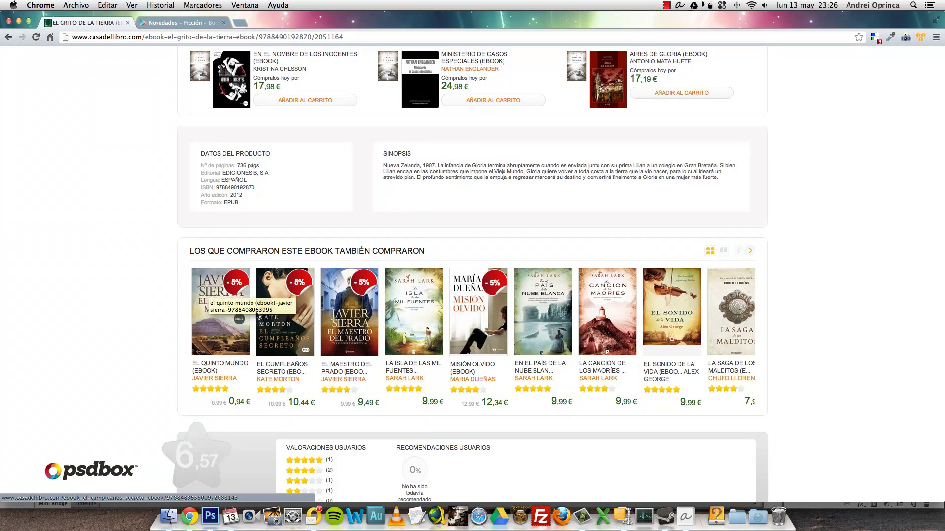
scroll(180, 304, "down", 2)
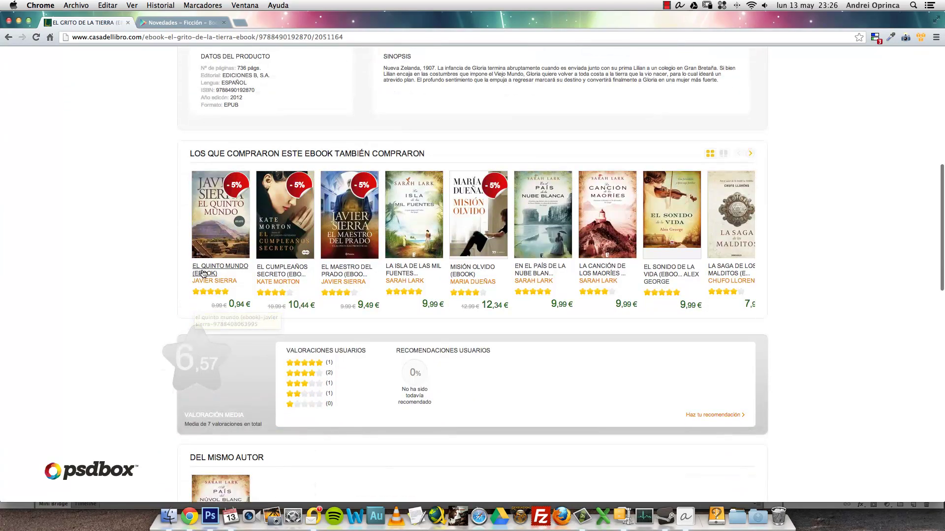
- Browse the Novedades - Ficción covers on Google Play and move on from page 2 to page 4 of the collection
left_click(166, 26)
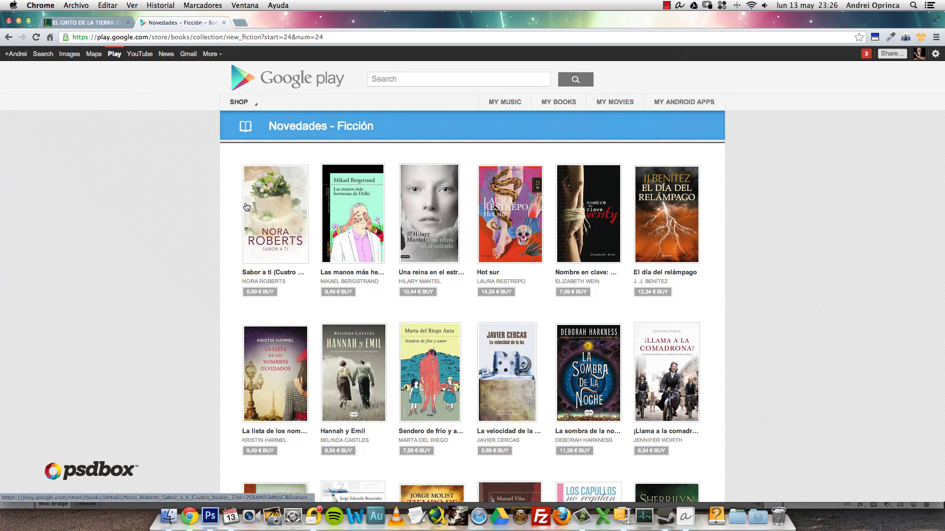
scroll(377, 239, "down", 5)
scroll(344, 197, "up", 5)
scroll(329, 278, "down", 10)
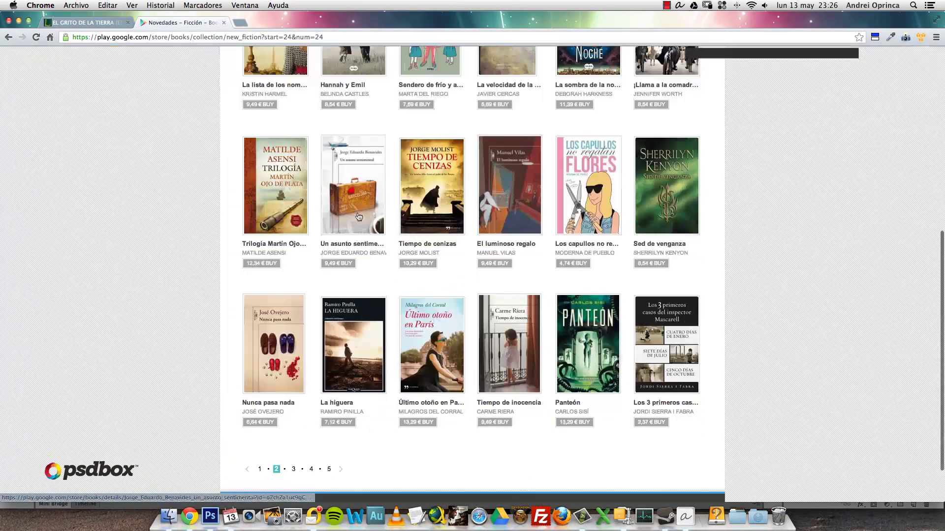
scroll(211, 240, "down", 3)
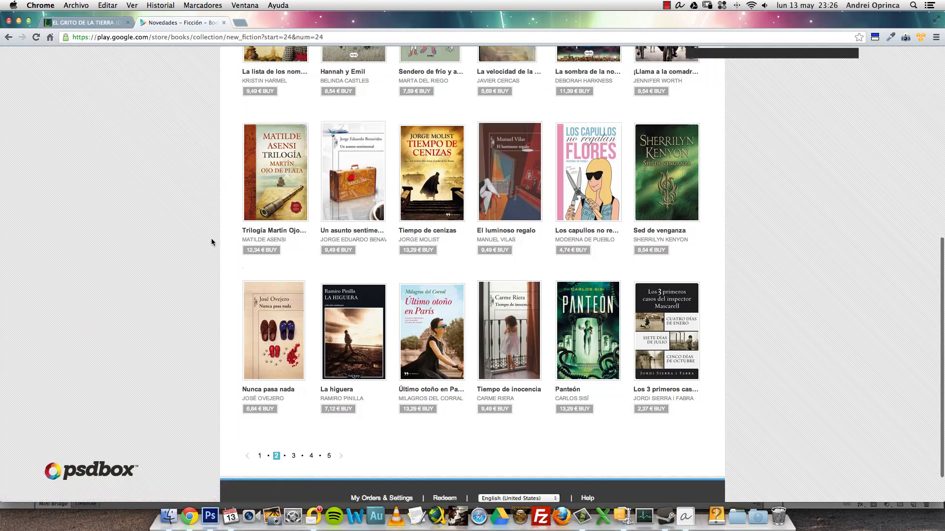
left_click(293, 412)
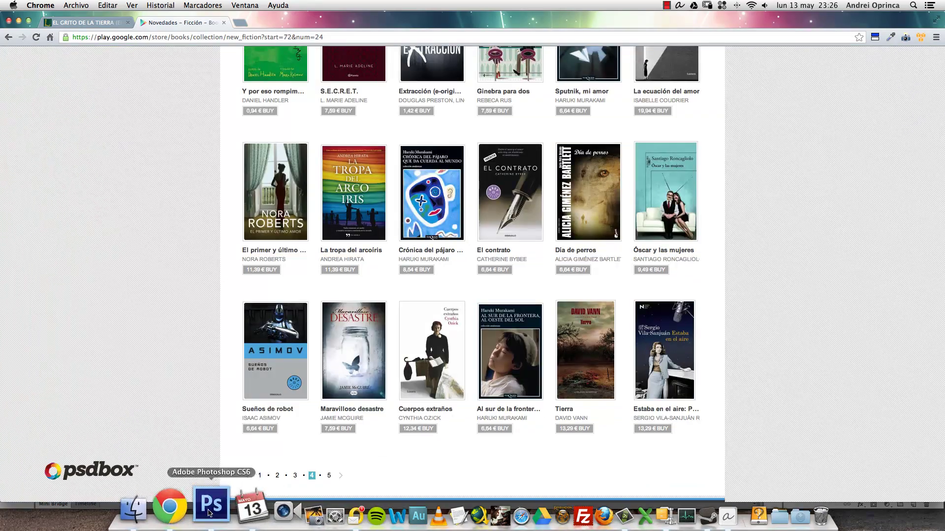
- Switch back to Photoshop, show the Levels adjustment layer clipped to the room layer, and select it
left_click(224, 505)
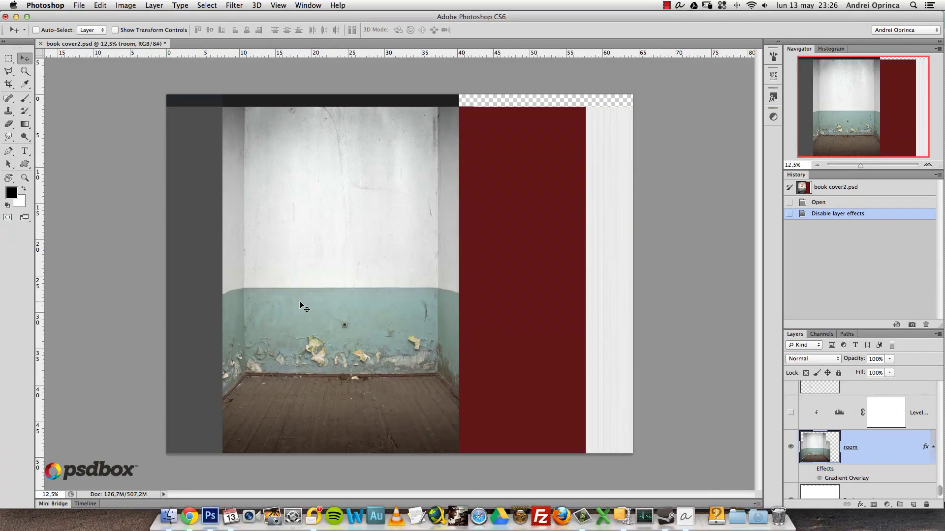
left_click(790, 417)
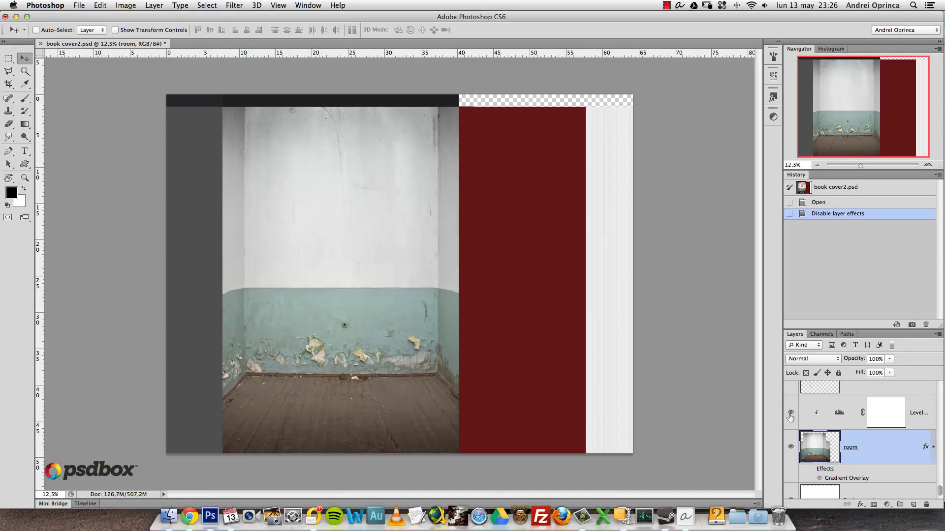
left_click(790, 416)
left_click(839, 414)
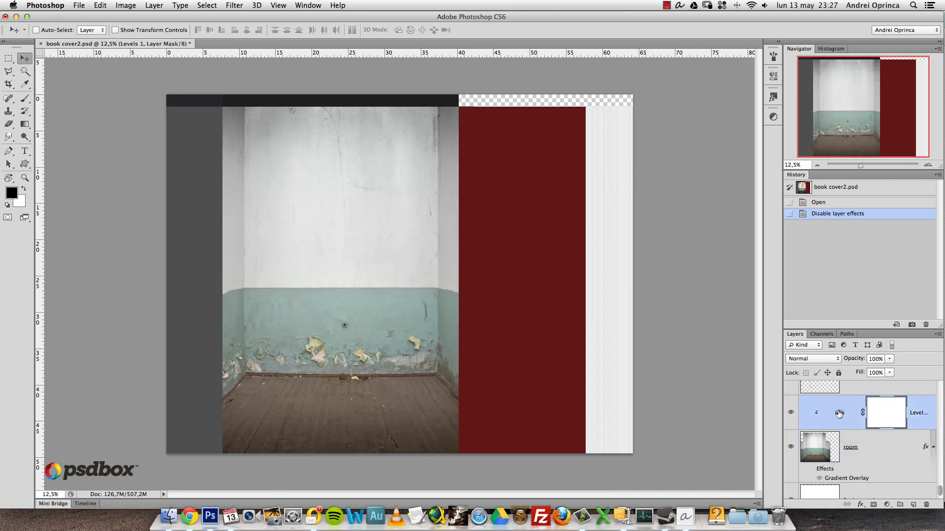
- Toggle the axe shadow layer on and off, and show and select the axe layer
scroll(836, 428, "up", 3)
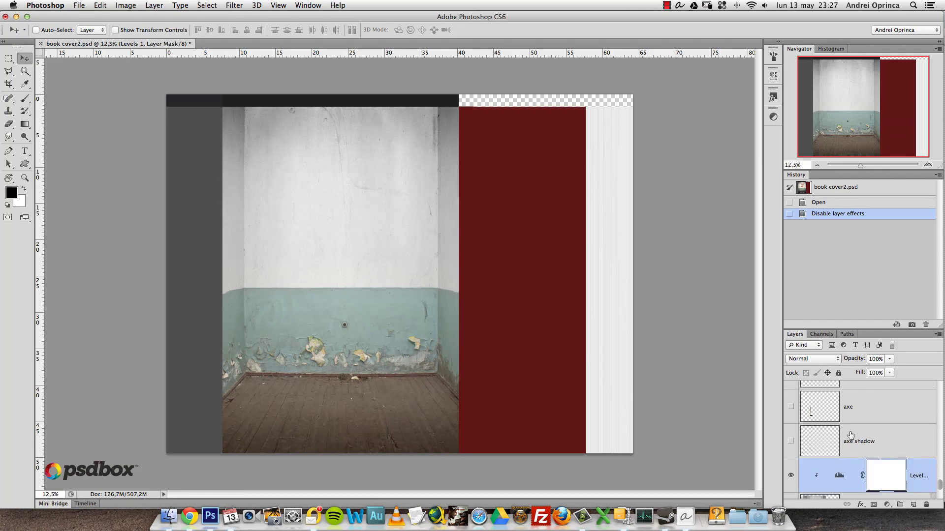
left_click(881, 448)
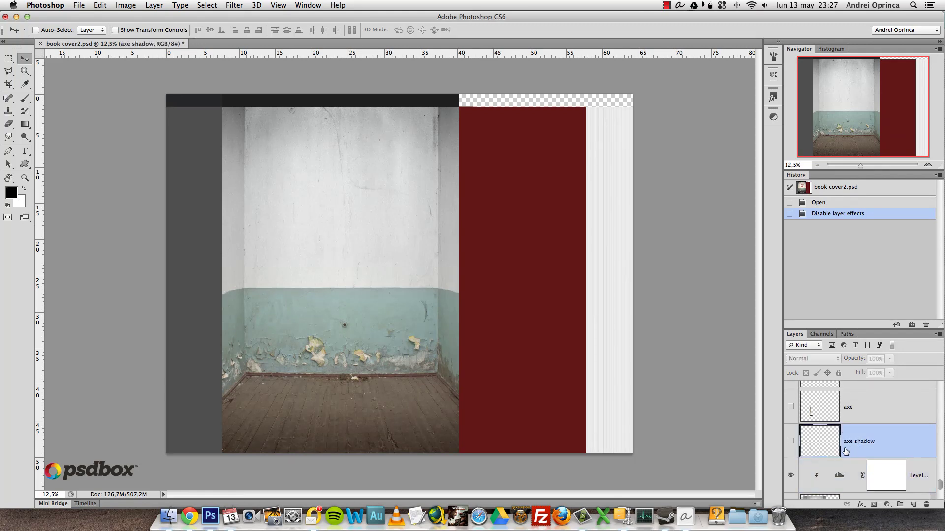
left_click(791, 441)
left_click(791, 441)
left_click(790, 407)
left_click(892, 407)
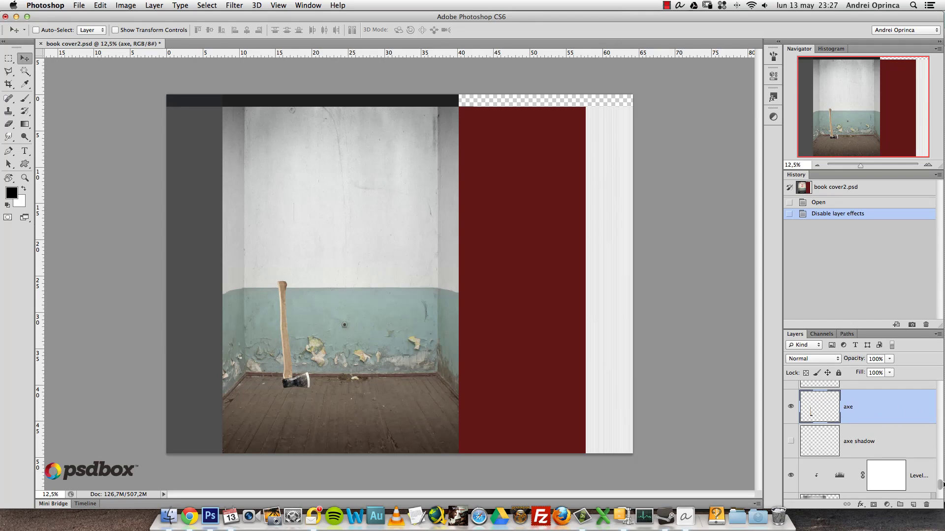
- Select and show the axe shadow layer, and examine the shadow around the axe up close
key("alt+bracketleft")
left_click(790, 443)
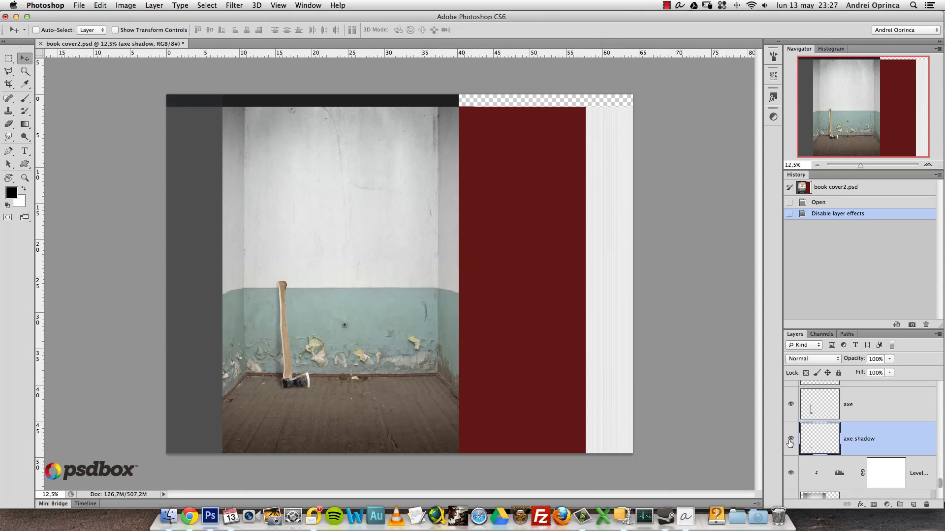
left_click(927, 165)
left_click(928, 165)
left_click_drag(865, 108, 852, 122)
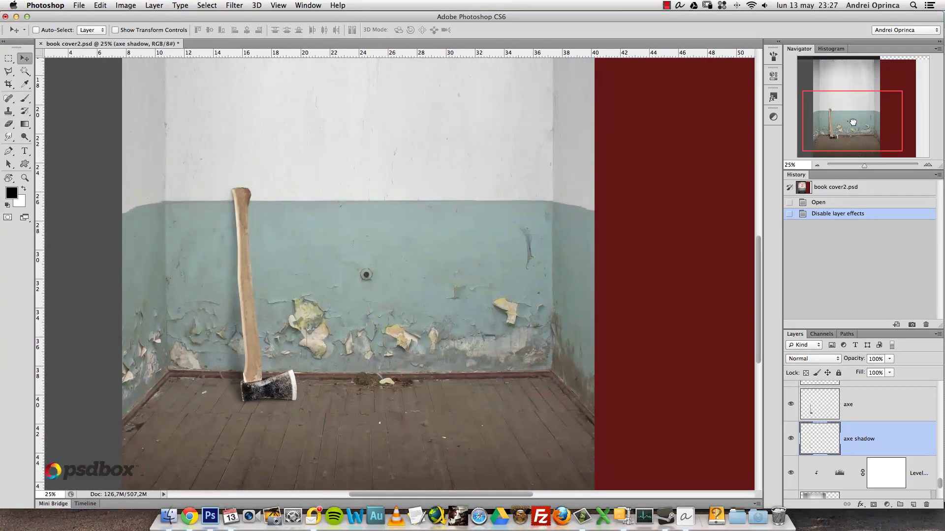
left_click(925, 166)
left_click_drag(859, 139, 849, 144)
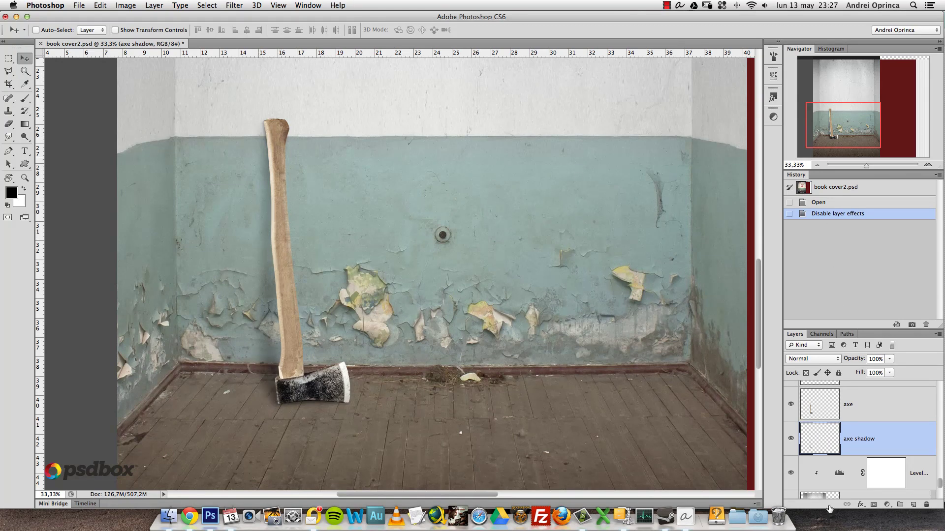
- Select and show Layer 5, the red blood drips at the top of the wall
scroll(856, 421, "up", 1)
left_click(820, 405)
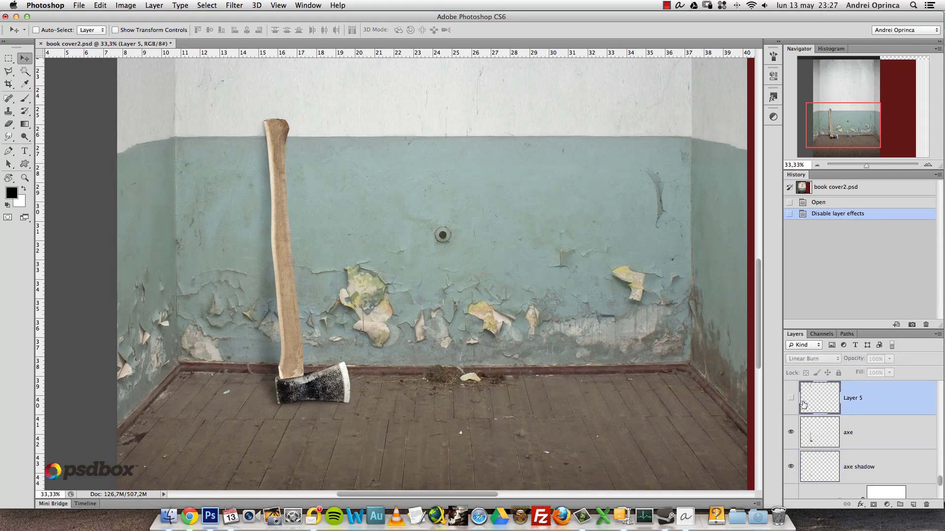
left_click_drag(837, 107, 835, 54)
left_click(790, 397)
scroll(788, 398, "down", 1)
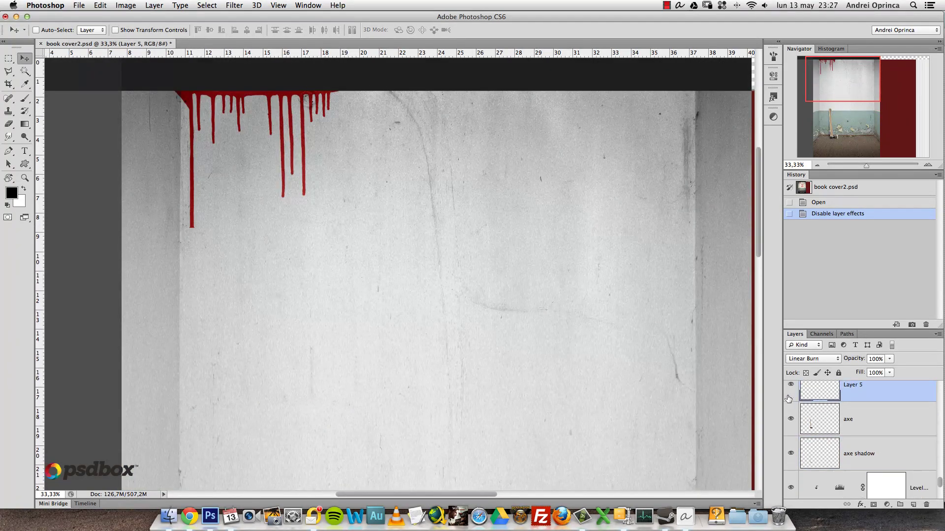
scroll(876, 427, "up", 3)
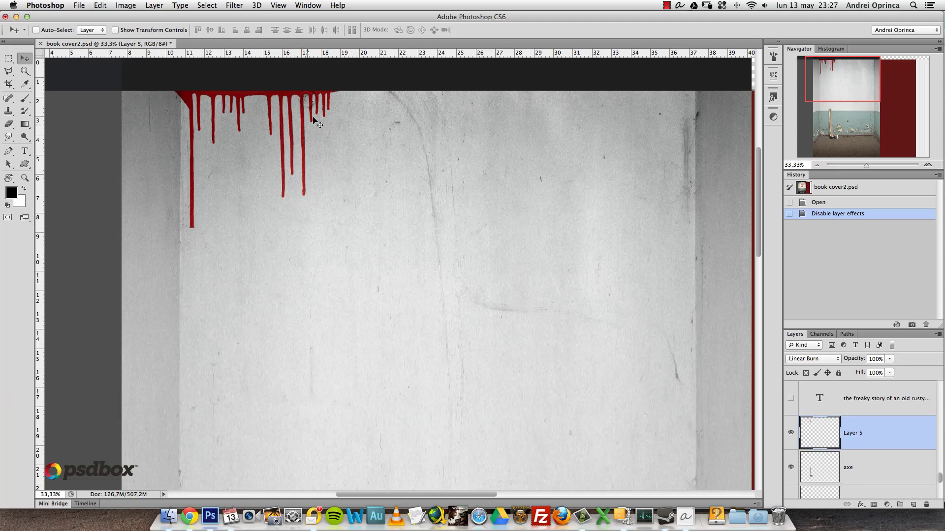
- Take the Brush tool, browse the brush presets to the end of the list, and close them without choosing one
left_click(25, 98)
right_click(447, 268)
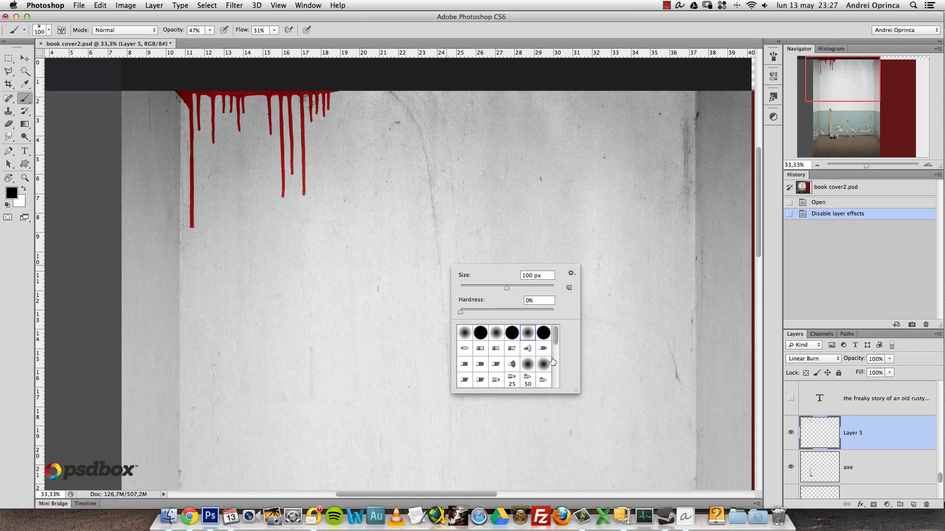
scroll(555, 362, "down", 5)
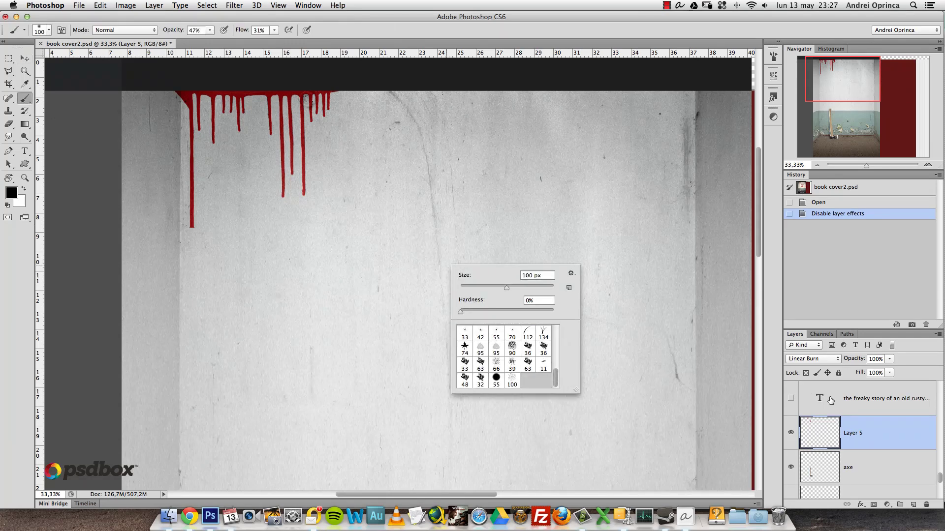
left_click(882, 418)
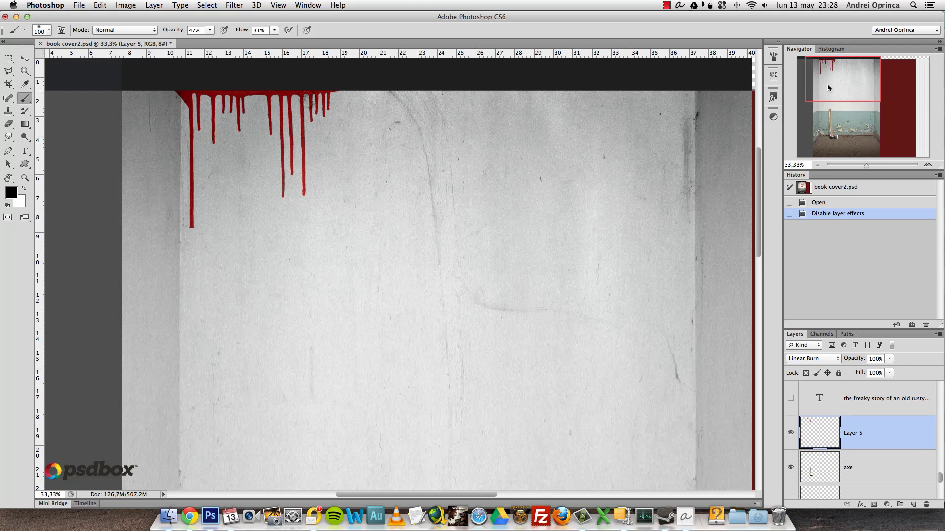
- Show the The AXE title text layer in the middle of the wall and select it
scroll(861, 421, "up", 5)
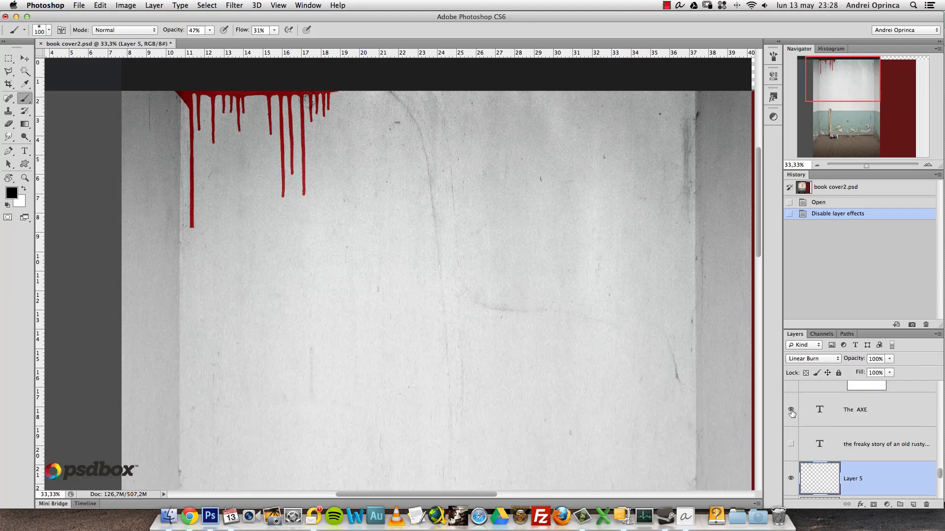
left_click(790, 409)
left_click_drag(859, 73, 865, 89)
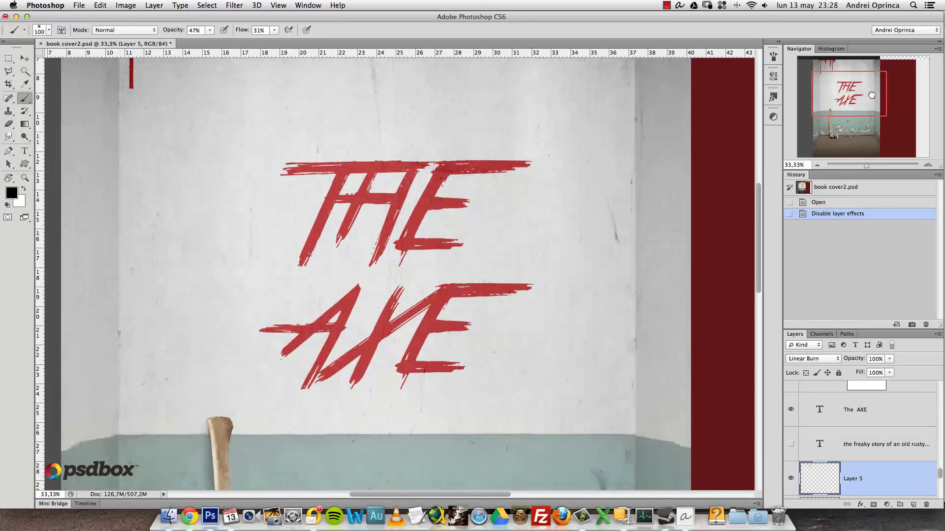
left_click(872, 445)
left_click(880, 413)
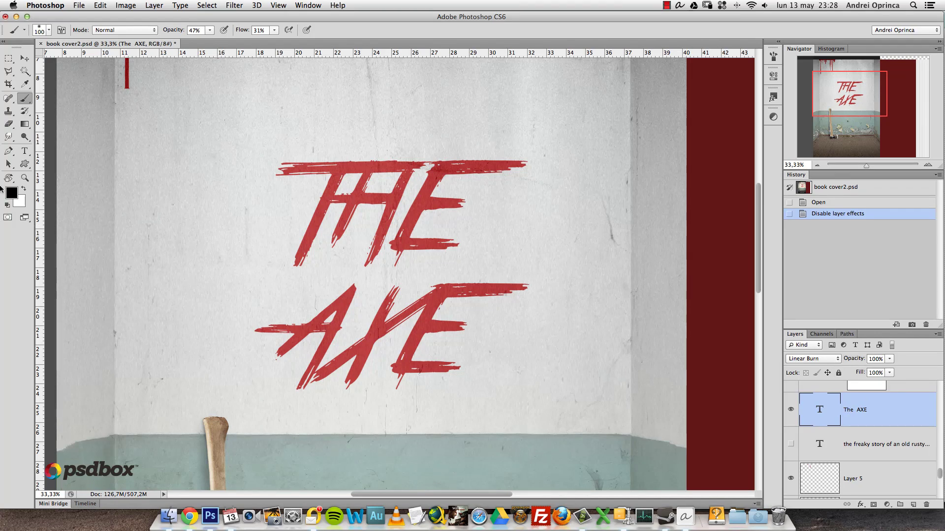
- Open the The AXE title text for editing, check its font in the font list, keep True Lies, and return to the Brush tool
double_click(817, 412)
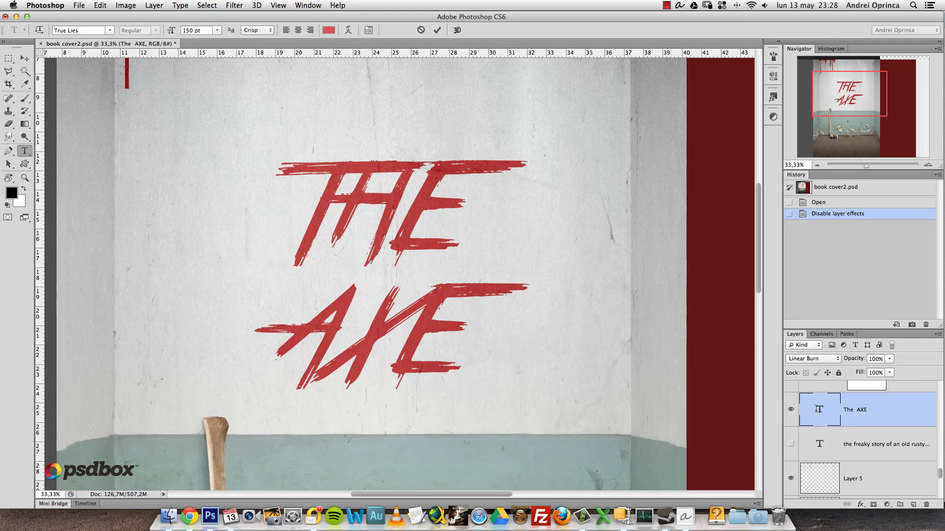
left_click(107, 31)
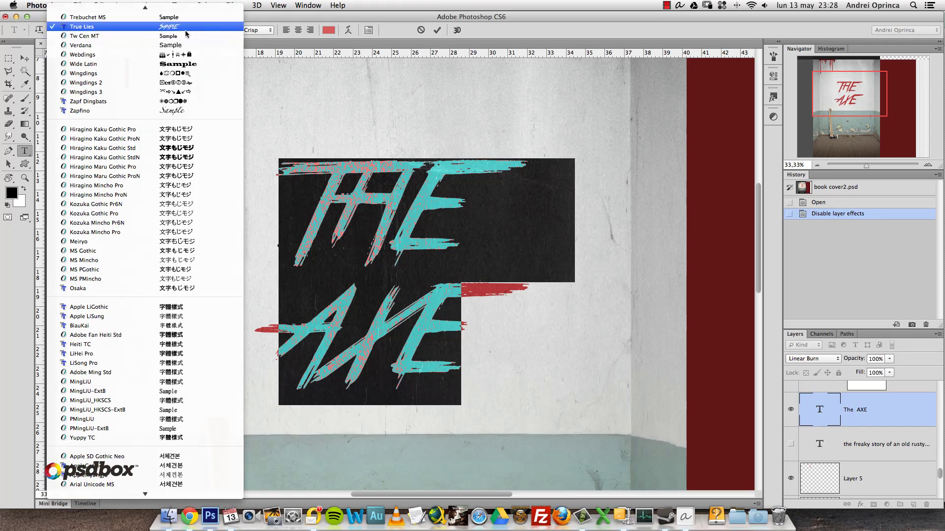
left_click(207, 26)
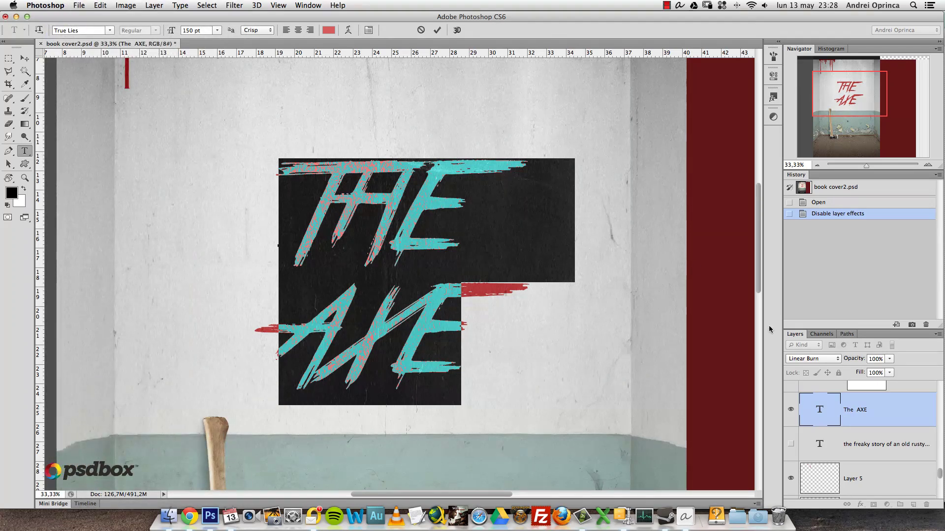
left_click(901, 413)
key("b")
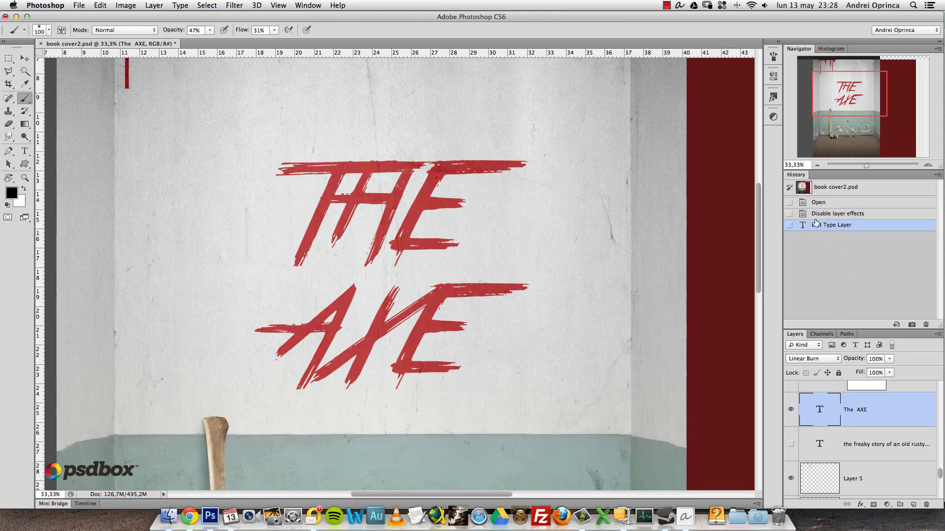
- View the whole cover, toggle the author-name layer at the bottom on and off, and show the author-name layer above the title
left_click(818, 166)
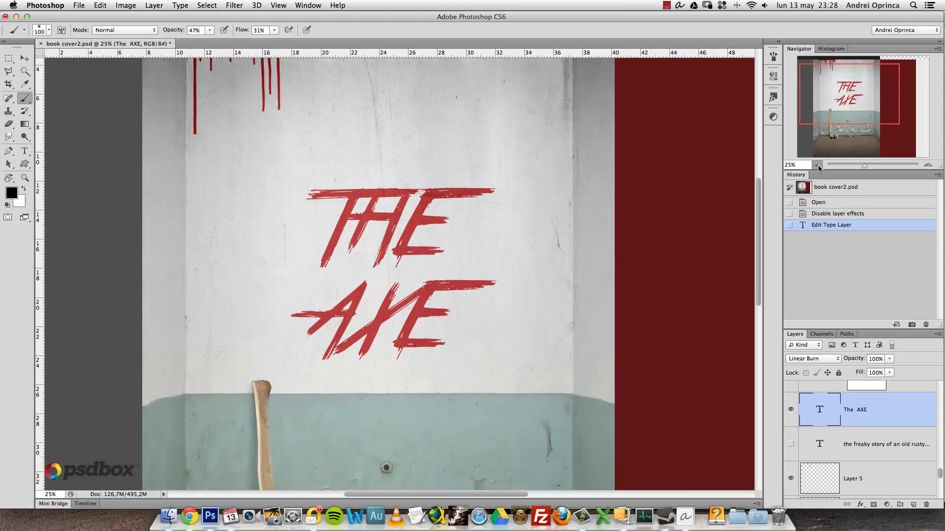
left_click(817, 166)
left_click(818, 166)
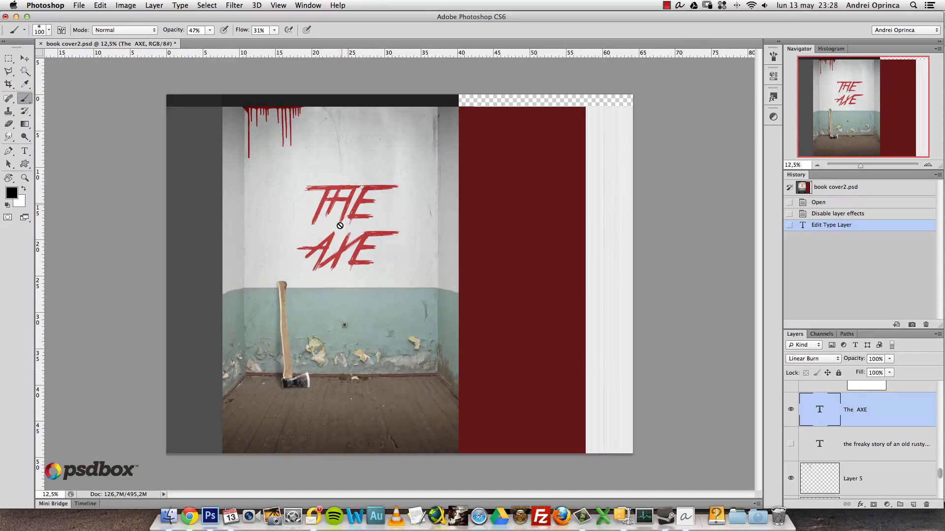
scroll(851, 422, "up", 3)
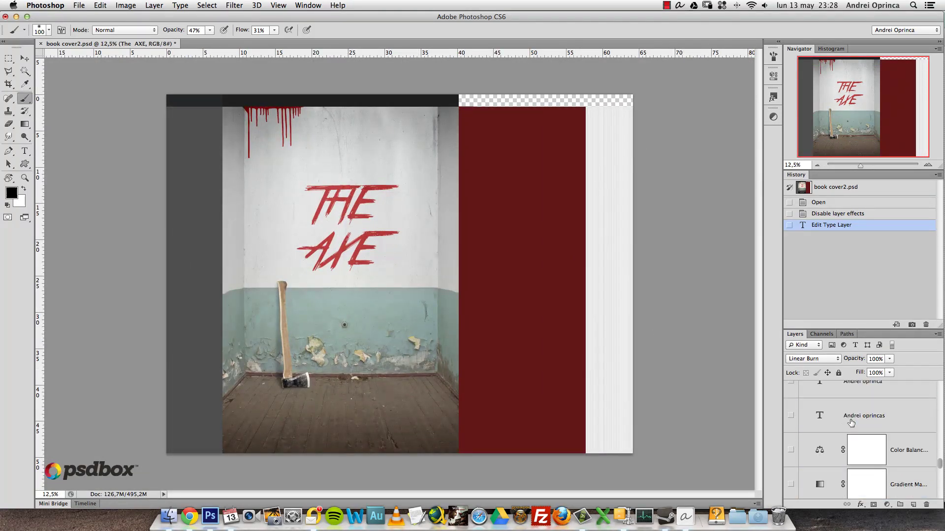
left_click(791, 418)
left_click(790, 417)
scroll(807, 417, "up", 1)
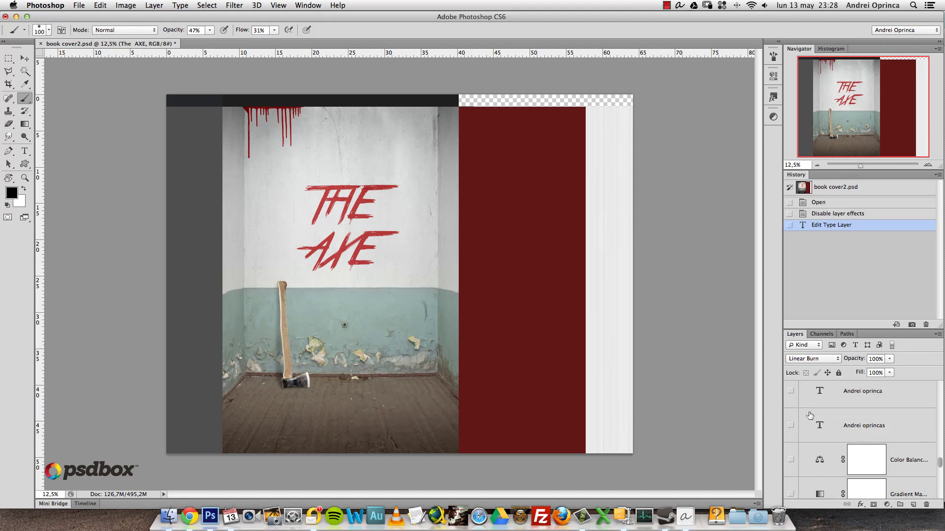
left_click(791, 392)
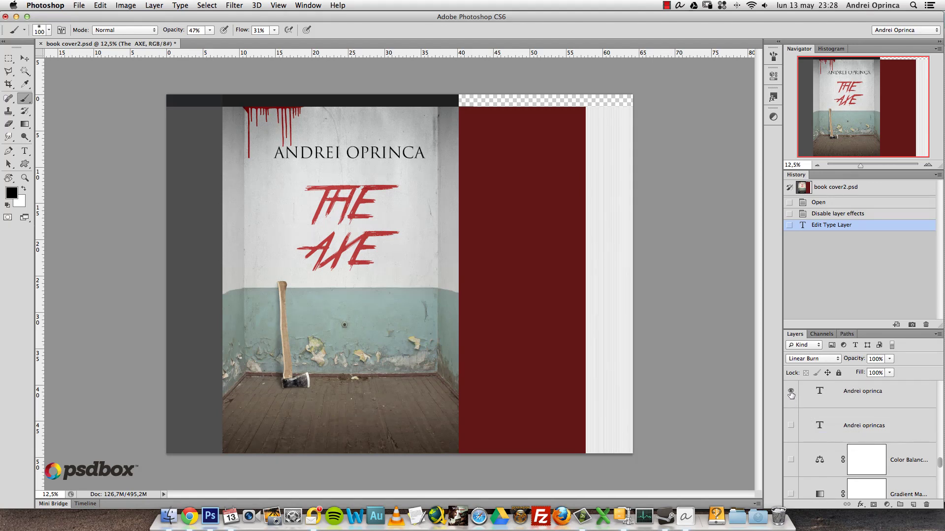
left_click(791, 425)
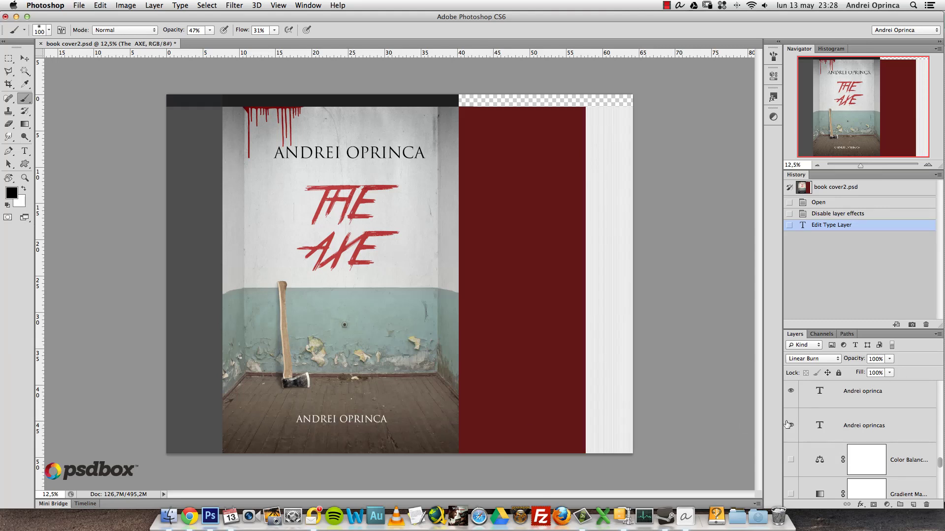
left_click(791, 425)
- Select the author-name layer above the title and open its text to check the font settings
left_click(858, 396)
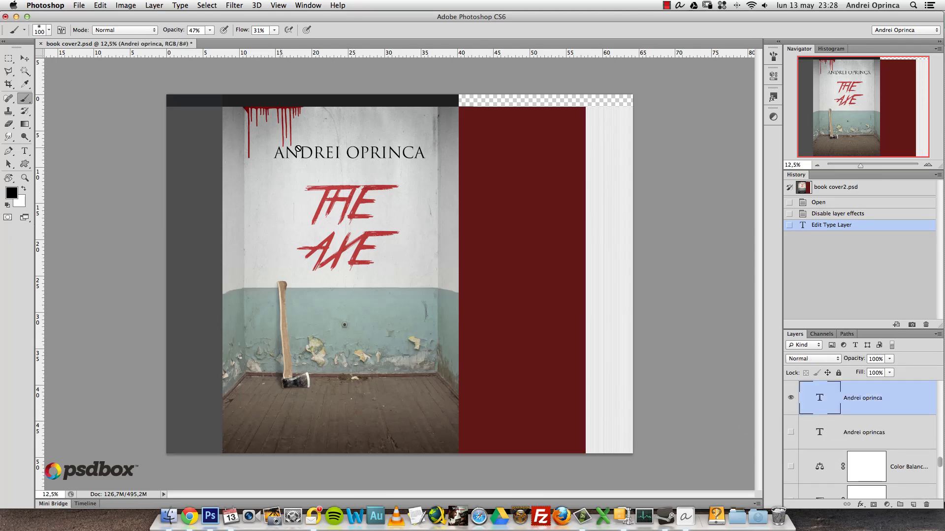
double_click(820, 397)
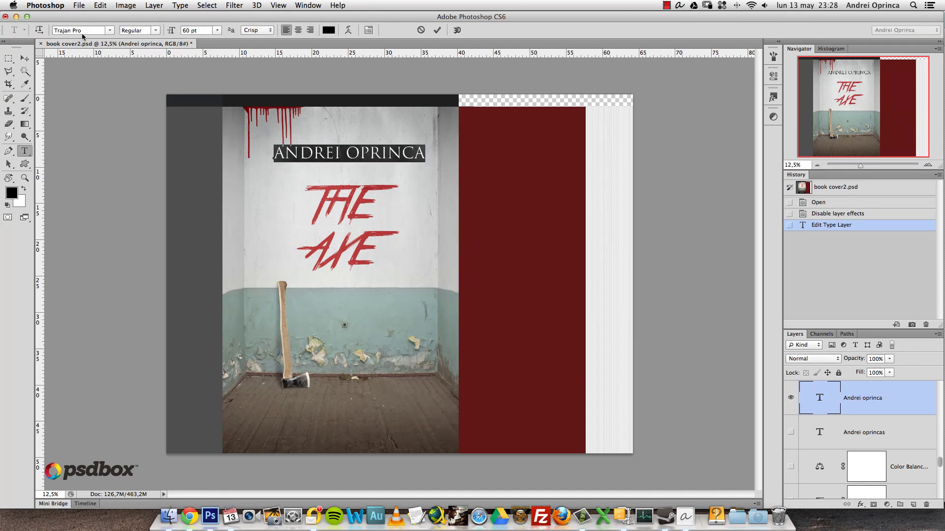
left_click(869, 388)
- Show the © 2013 layer and the tagline text layer, select the tagline, and examine both up close on the floor area
scroll(902, 414, "up", 3)
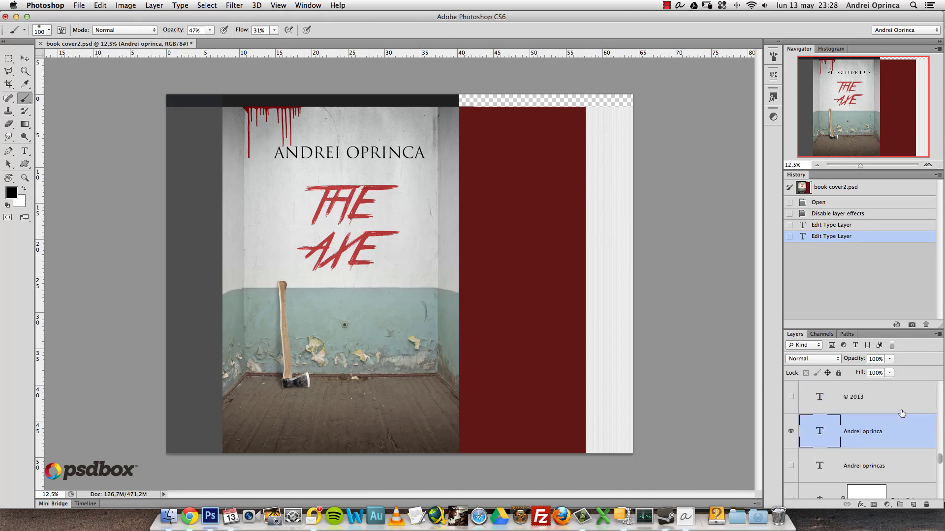
scroll(901, 414, "down", 1)
left_click(865, 436)
left_click(791, 431)
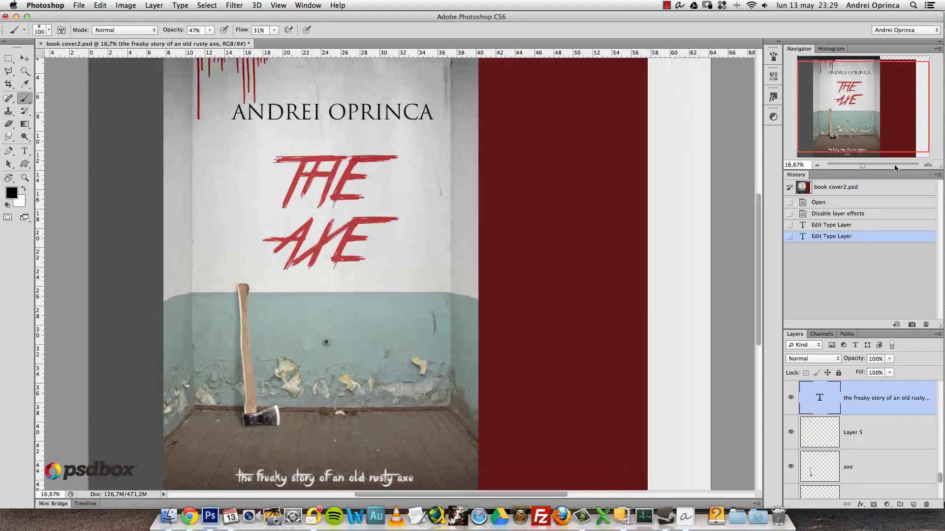
left_click(928, 165)
scroll(541, 295, "down", 2)
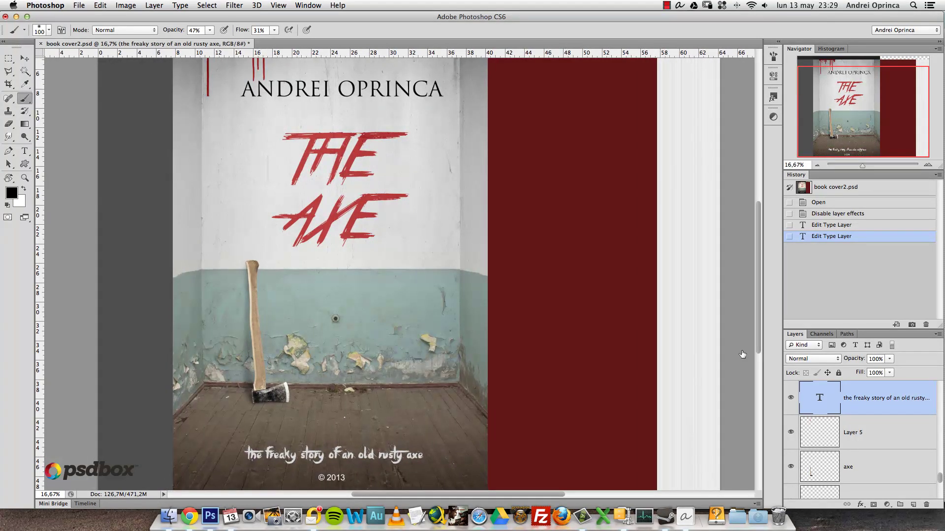
left_click(928, 165)
left_click_drag(866, 117, 869, 142)
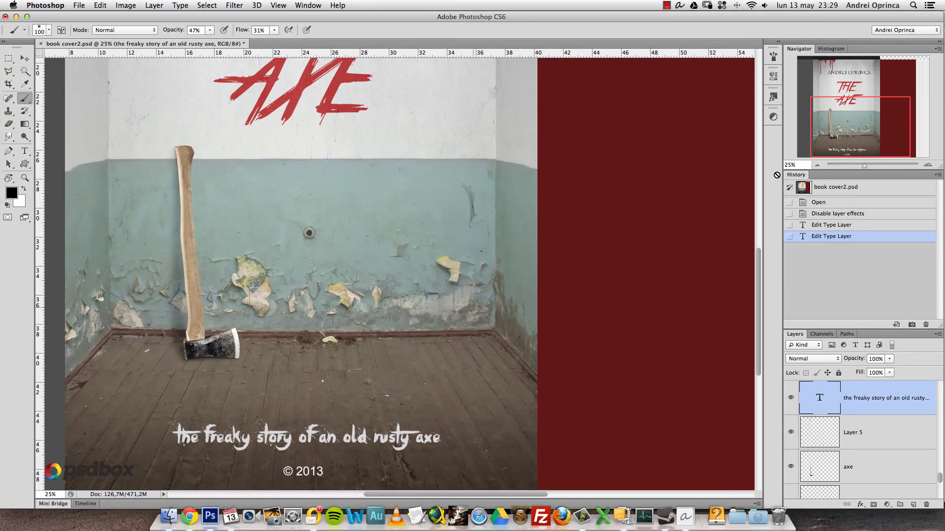
- Open the tagline text for editing to check its font settings, and return to the Brush tool
double_click(818, 400)
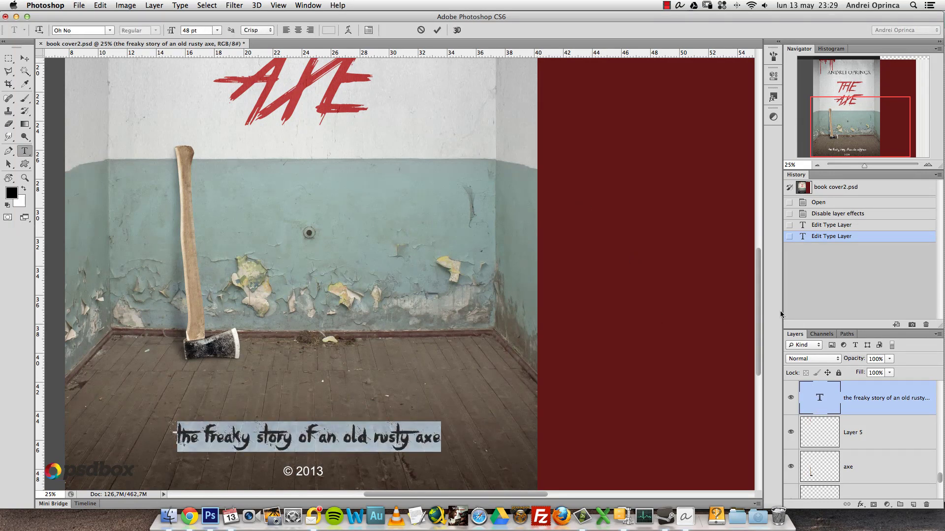
left_click(878, 387)
key("b")
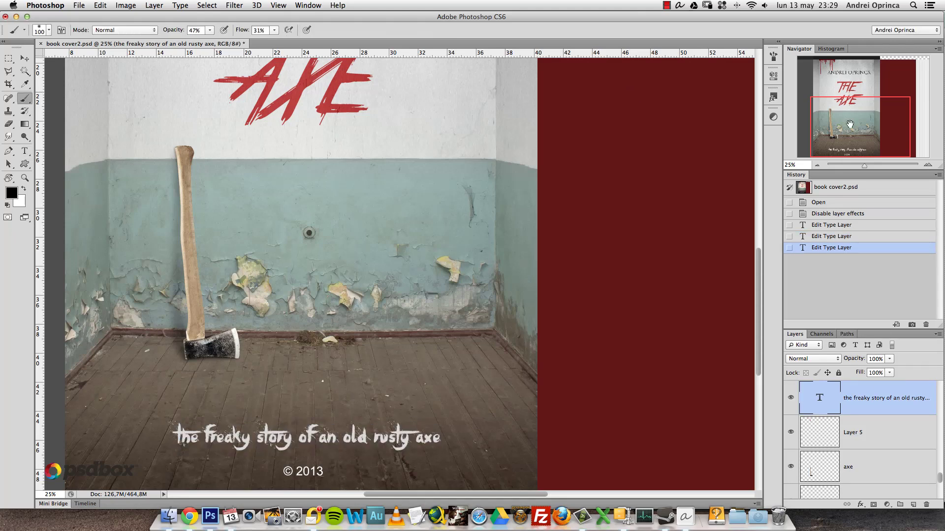
- View the whole cover again and select the Gradient Map adjustment layer above the The AXE title layer
left_click(817, 165)
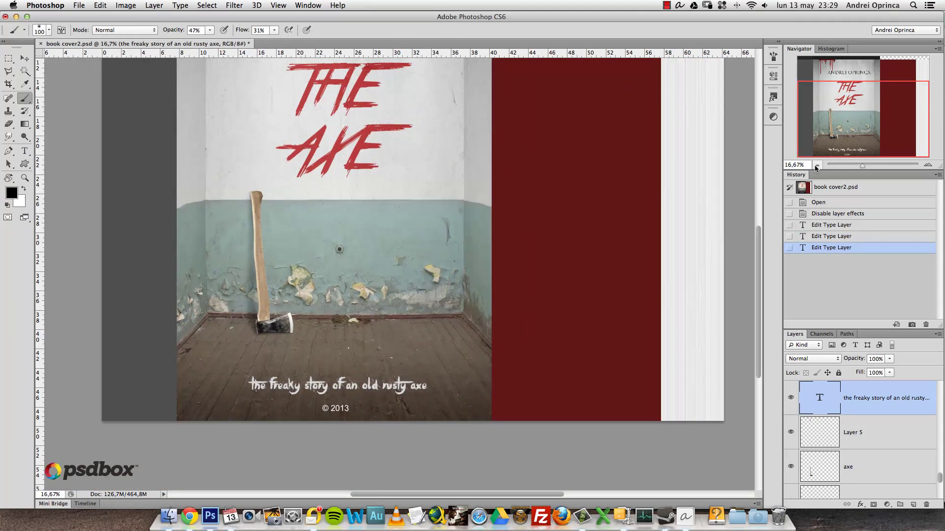
left_click(817, 165)
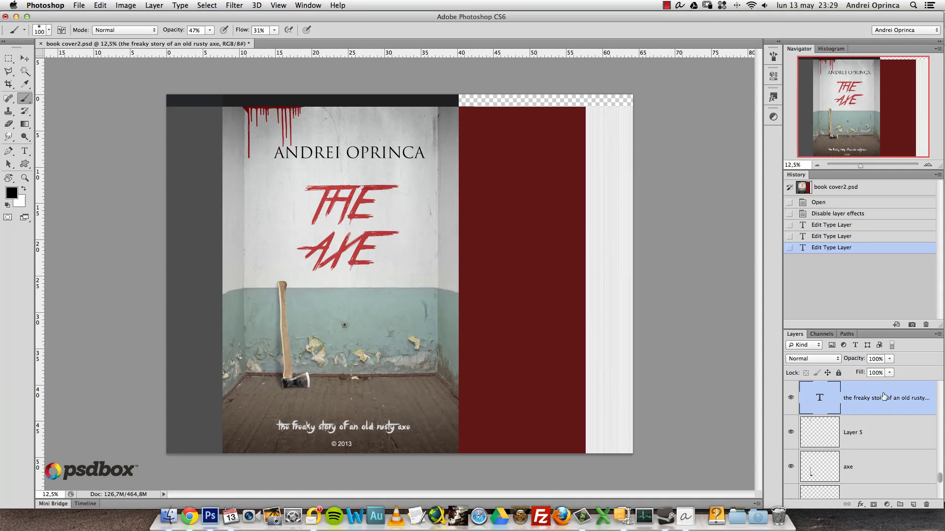
scroll(895, 411, "up", 1)
scroll(893, 419, "up", 5)
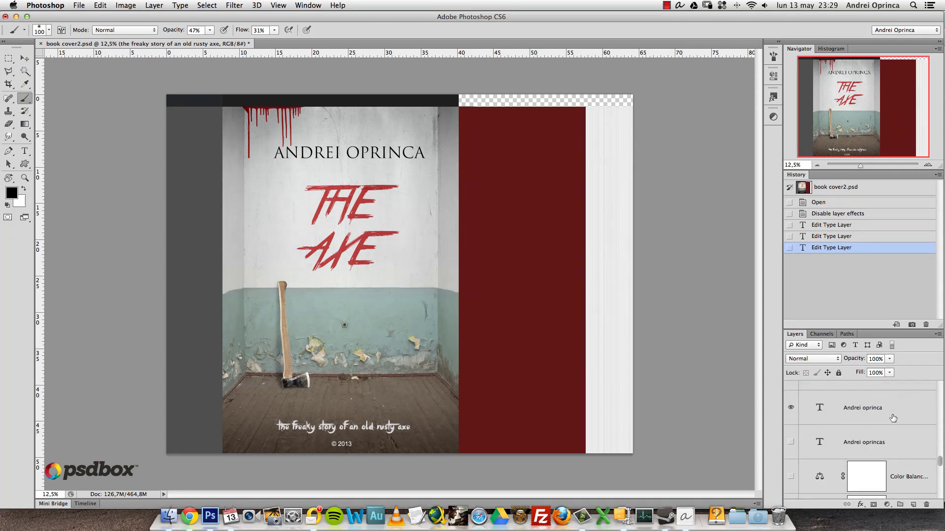
scroll(914, 432, "down", 1)
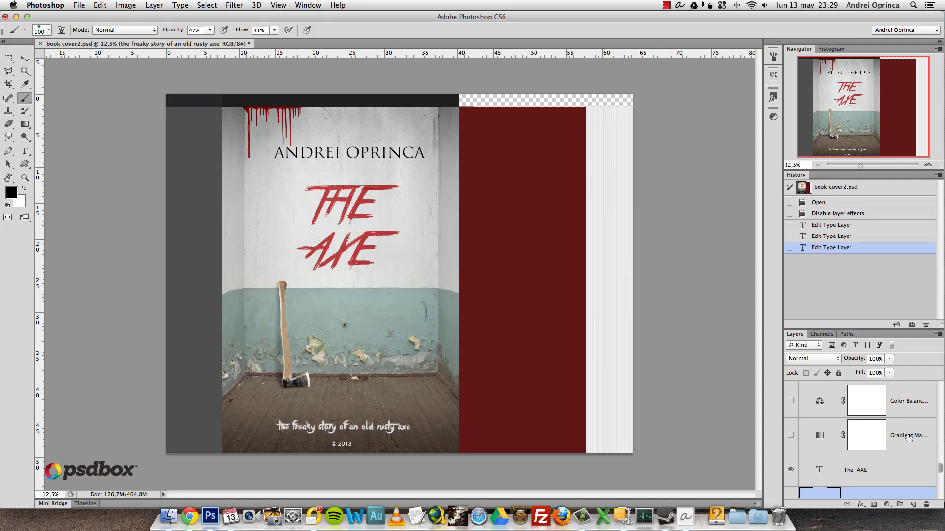
left_click(909, 438)
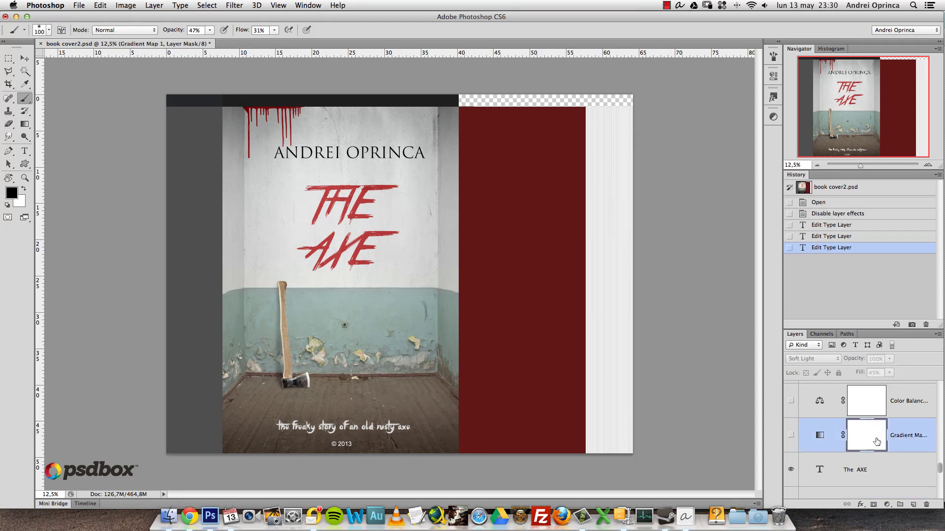
- Show the Gradient Map adjustment layer above The AXE title and check its gradient settings
left_click(791, 437)
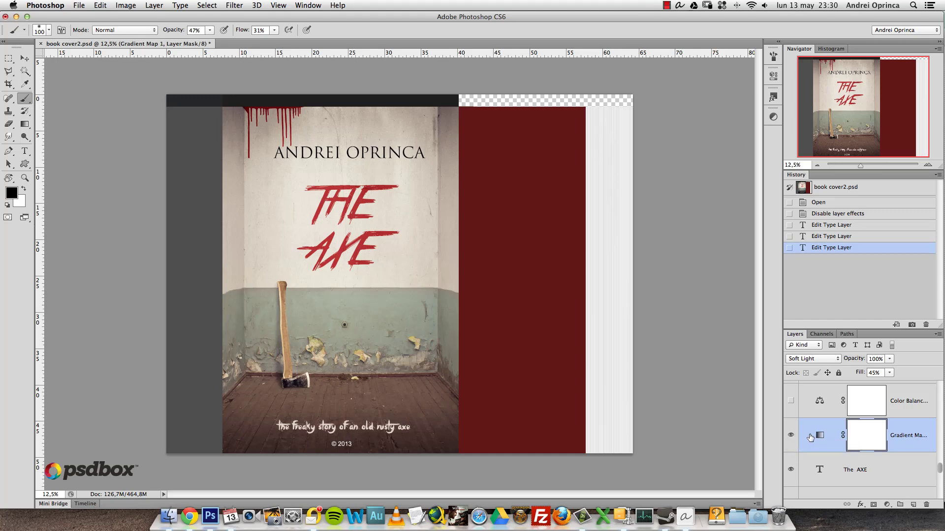
double_click(818, 435)
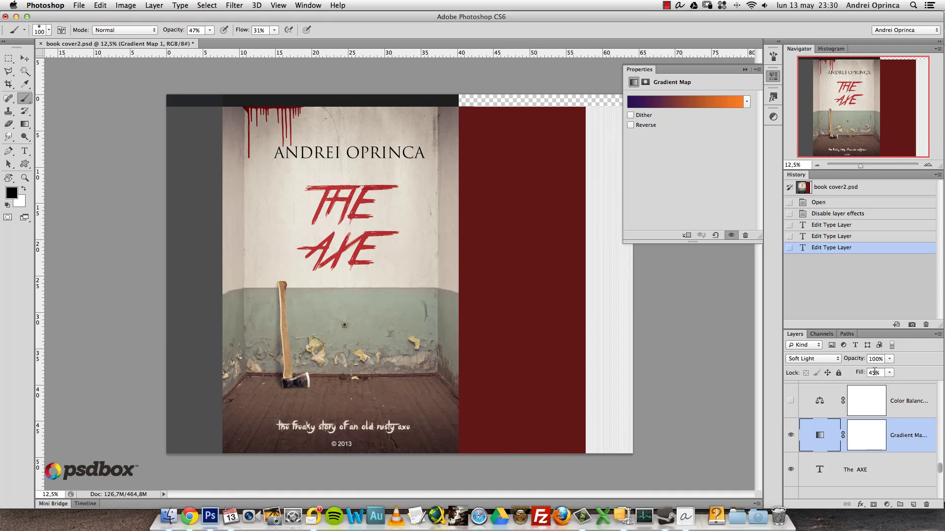
left_click(745, 69)
- Show the Color Balance adjustment layer and check its Midtones and Shadows settings
left_click(824, 405)
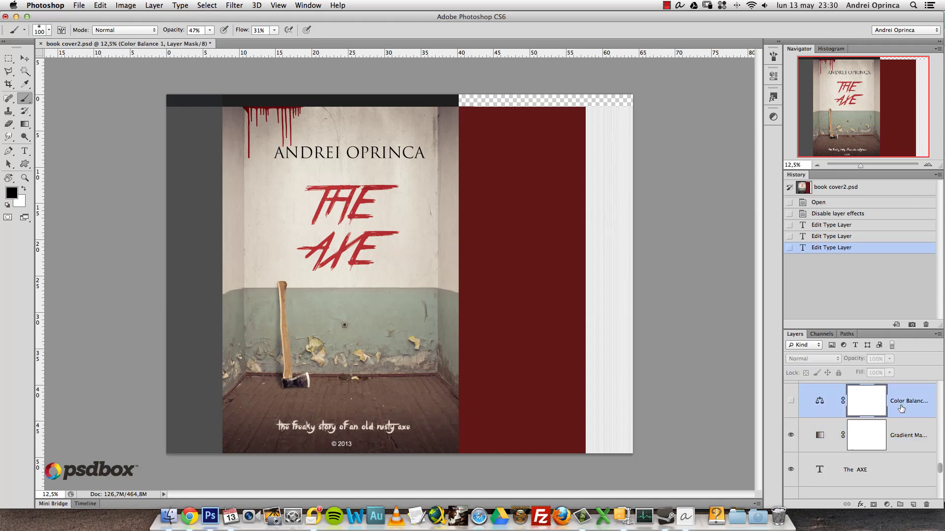
left_click(791, 402)
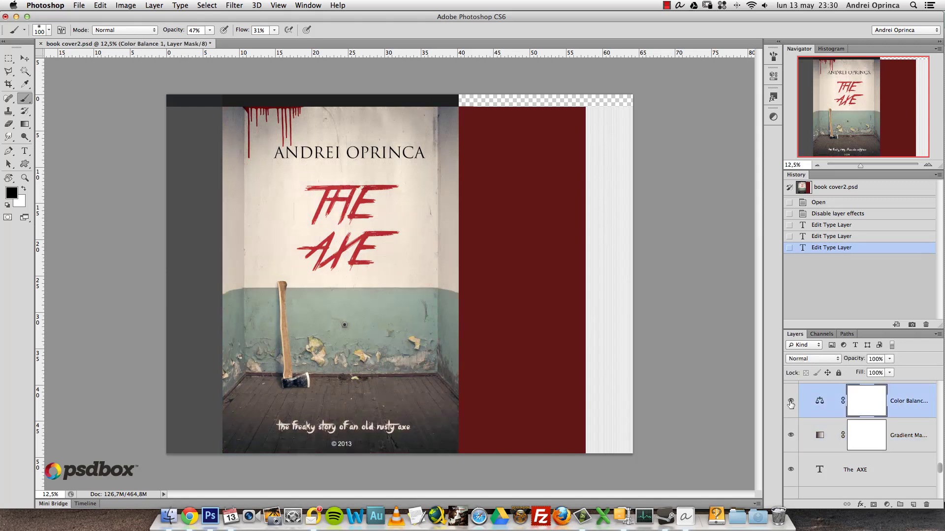
double_click(820, 402)
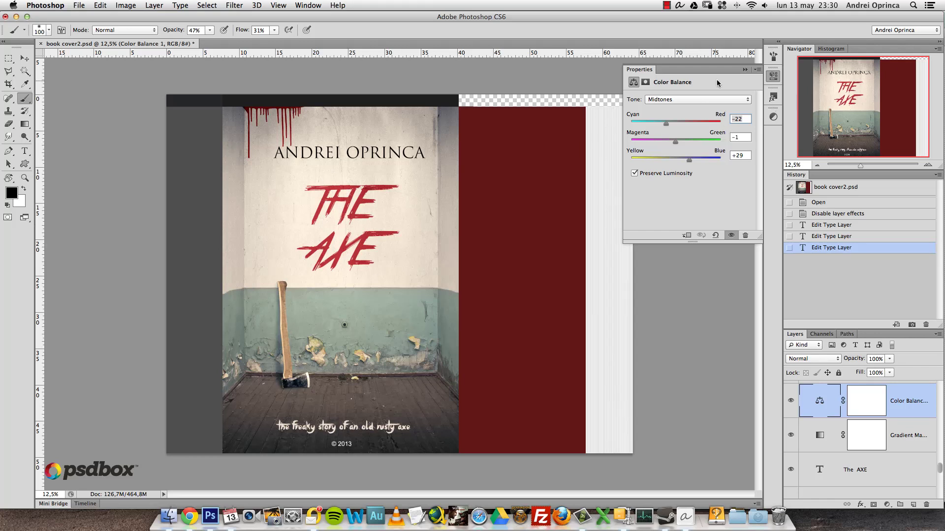
left_click(708, 99)
left_click(683, 91)
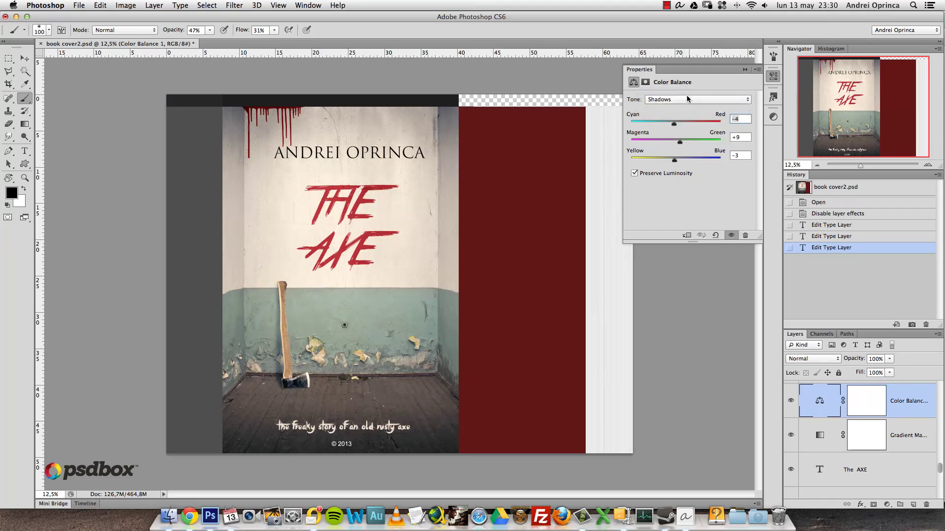
left_click(745, 69)
- Select the room layer and turn on its Gradient Overlay effect, toggling it to compare the cover with and without it
scroll(820, 407, "up", 3)
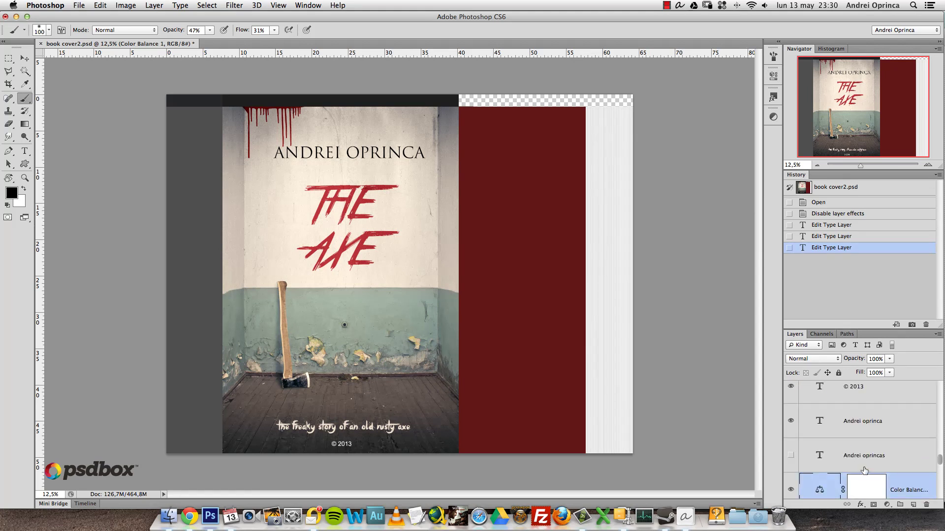
scroll(896, 466, "up", 3)
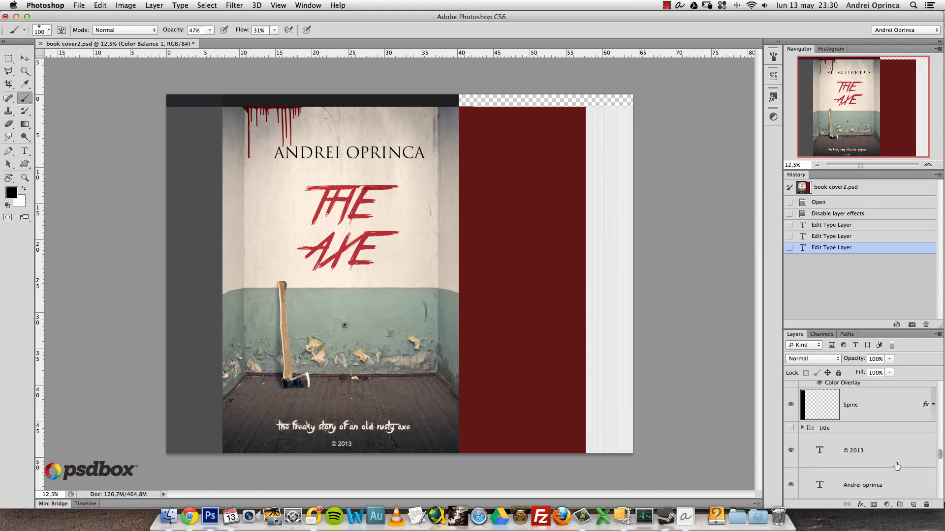
scroll(896, 466, "down", 5)
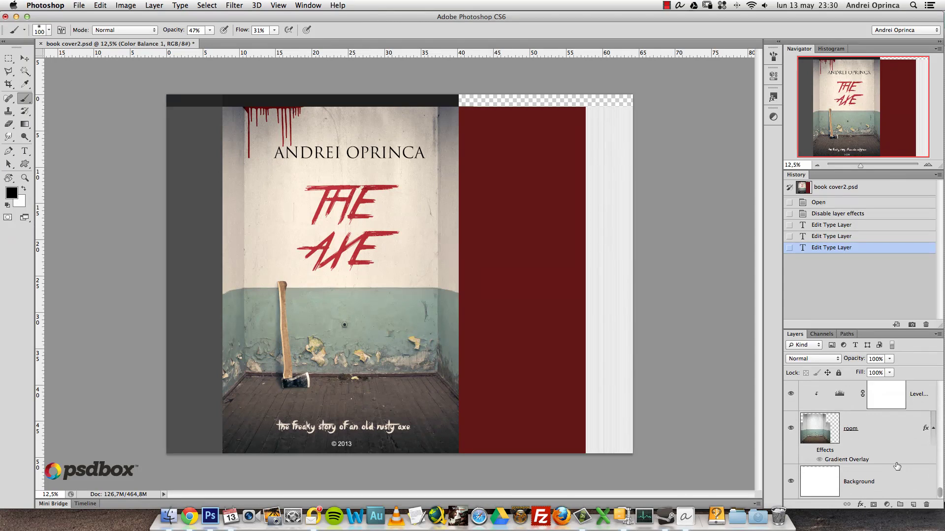
left_click(880, 431)
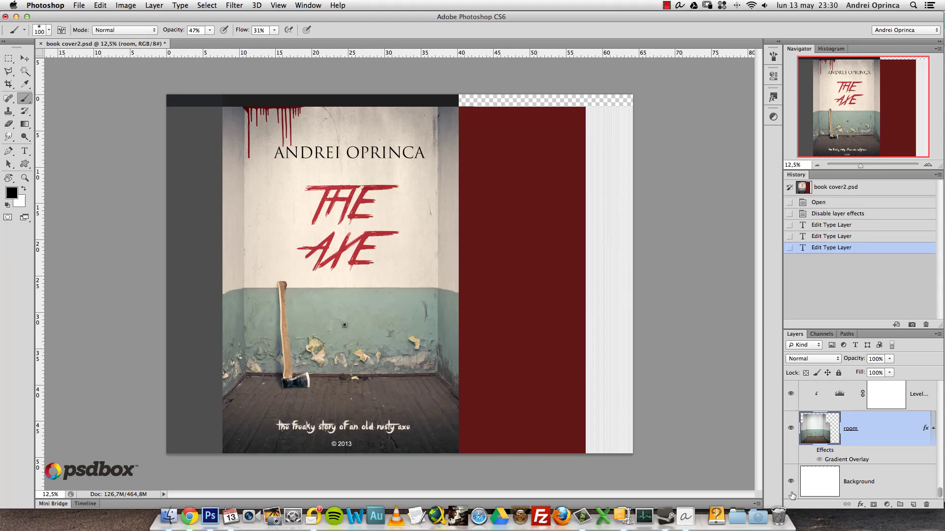
left_click(819, 460)
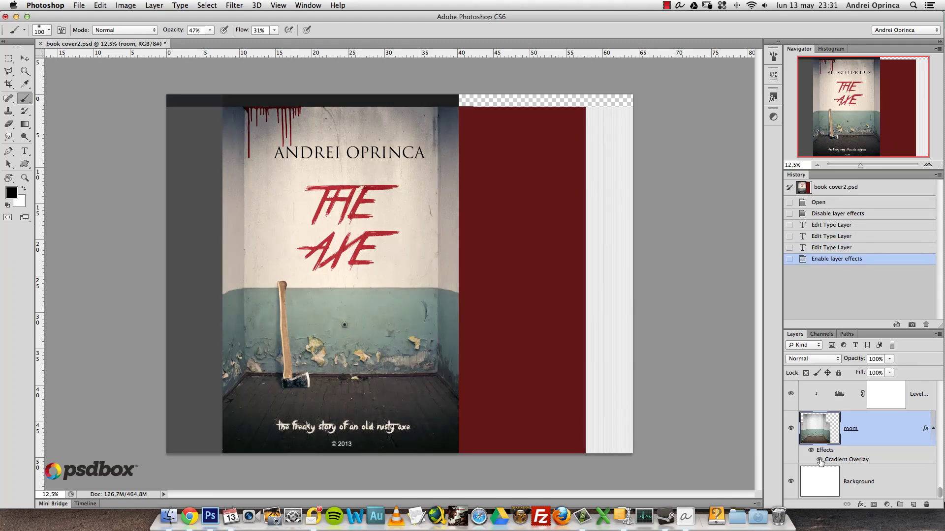
left_click(819, 460)
left_click(820, 460)
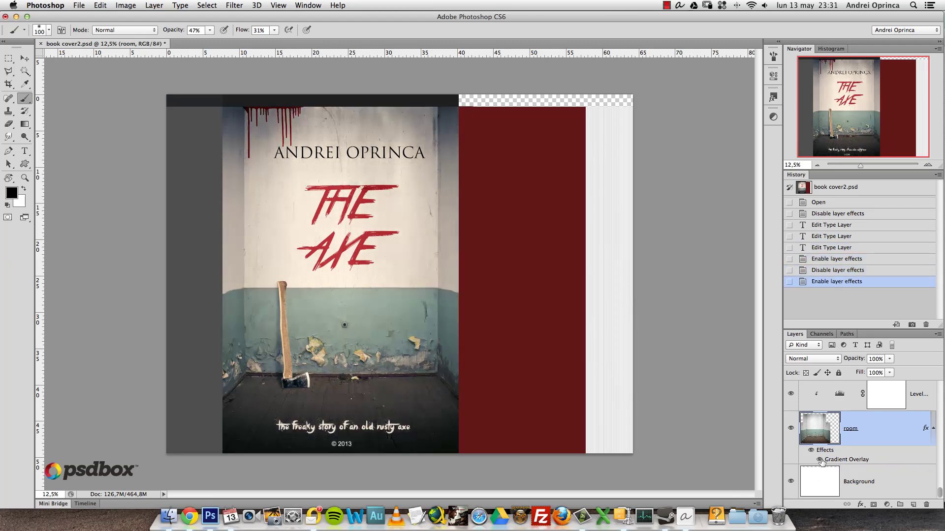
- Open the room layer's Gradient Overlay settings and check the gradient, style and scale, keeping Soft Light, Radial and 150% scale
double_click(861, 462)
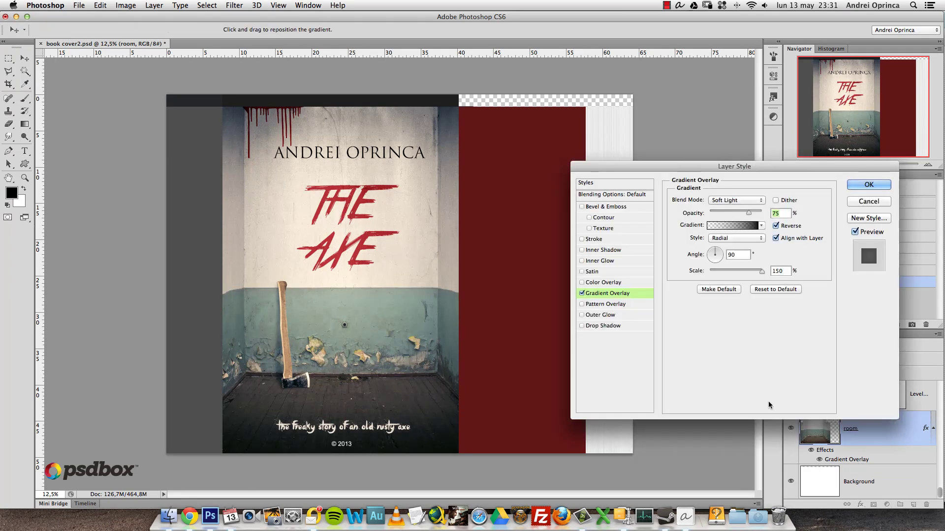
left_click(738, 226)
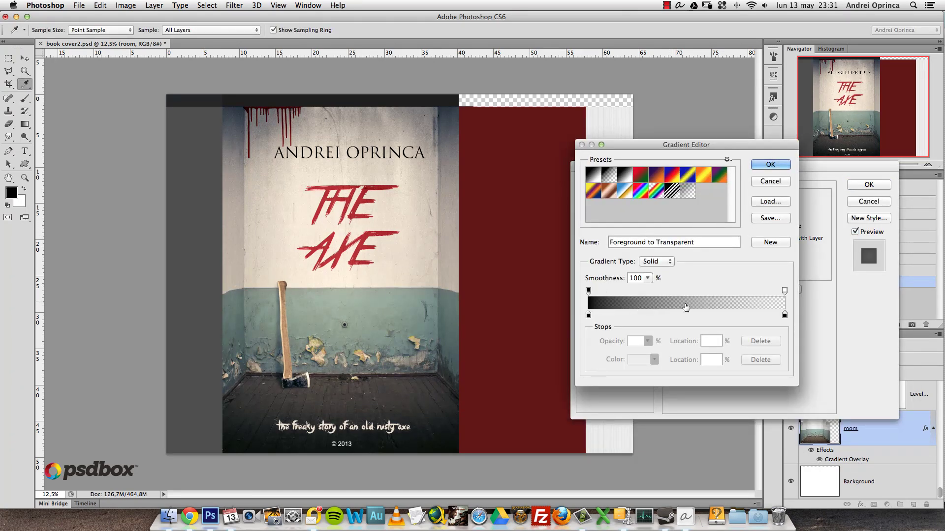
left_click(776, 182)
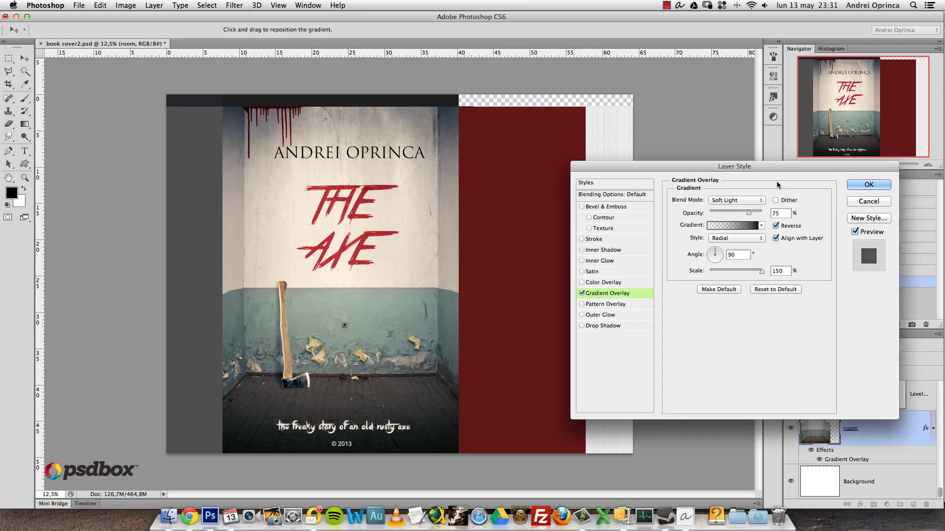
left_click(748, 238)
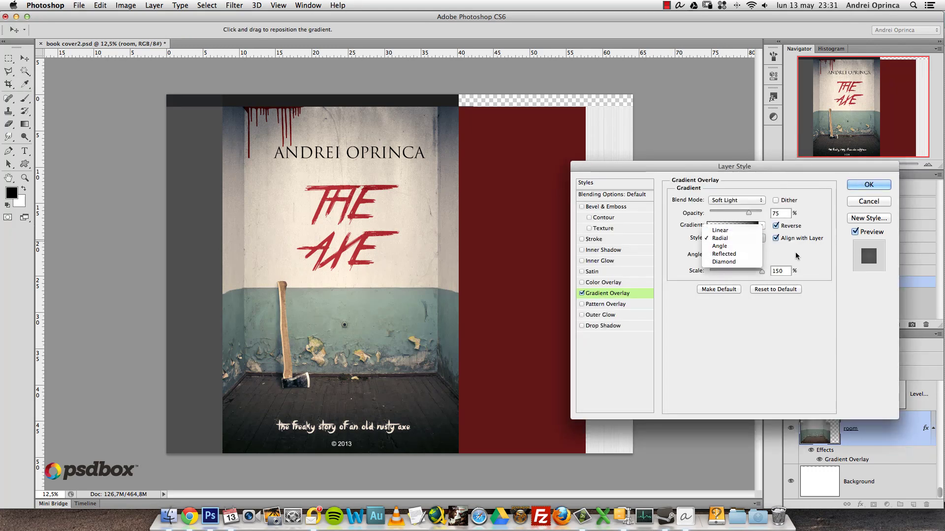
left_click(748, 240)
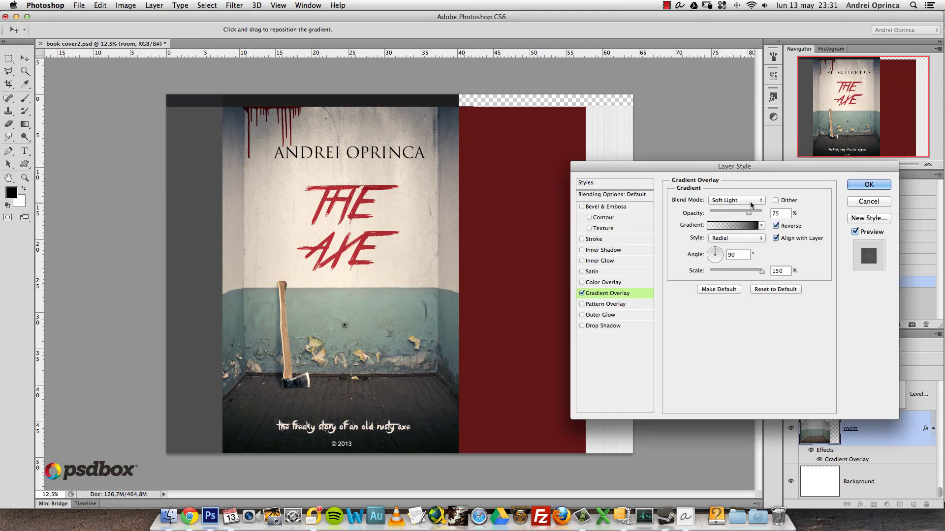
mouse_move(760, 273)
left_mouse_down()
mouse_move(714, 274)
mouse_move(771, 275)
mouse_move(704, 274)
mouse_move(774, 271)
left_mouse_up()
left_click(869, 185)
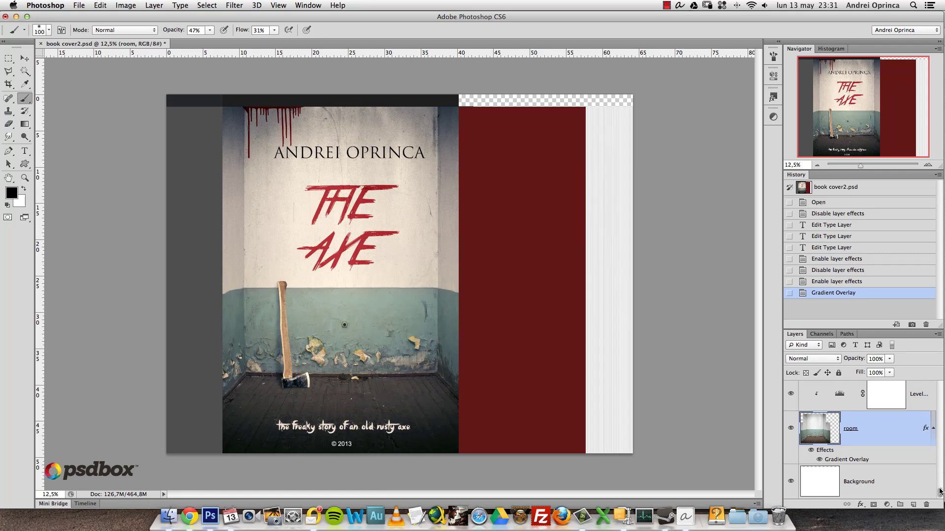
- Examine the finished cover up close around the room wall, red panel and page edges, and view the whole cover again
scroll(894, 447, "up", 5)
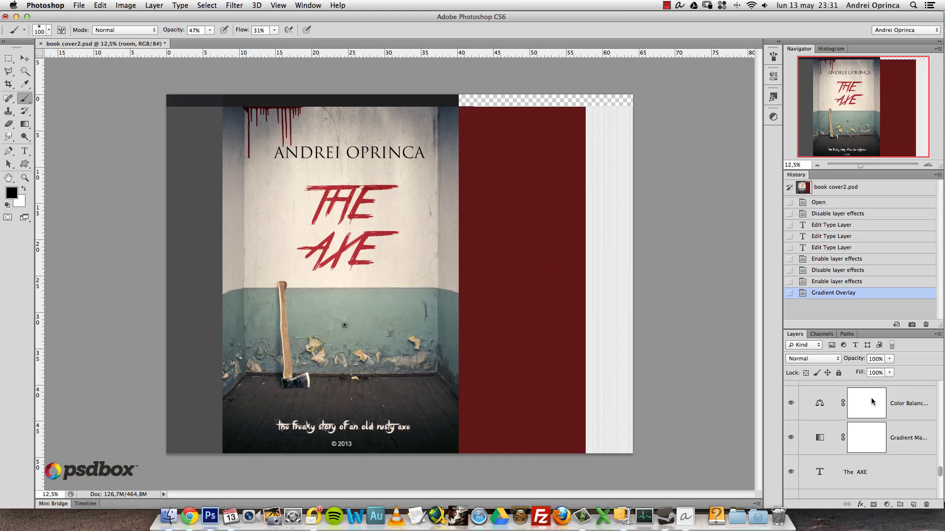
left_click(928, 165)
mouse_move(903, 125)
left_mouse_down()
mouse_move(920, 133)
mouse_move(903, 143)
left_mouse_up()
left_click(928, 164)
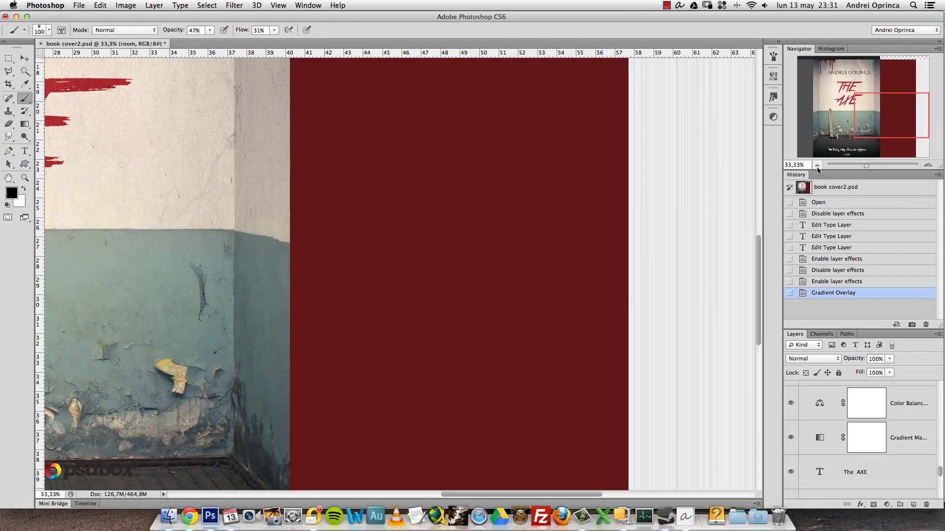
left_click(816, 165)
left_click(817, 165)
left_click(817, 165)
left_click(817, 166)
left_click(817, 165)
left_click(927, 164)
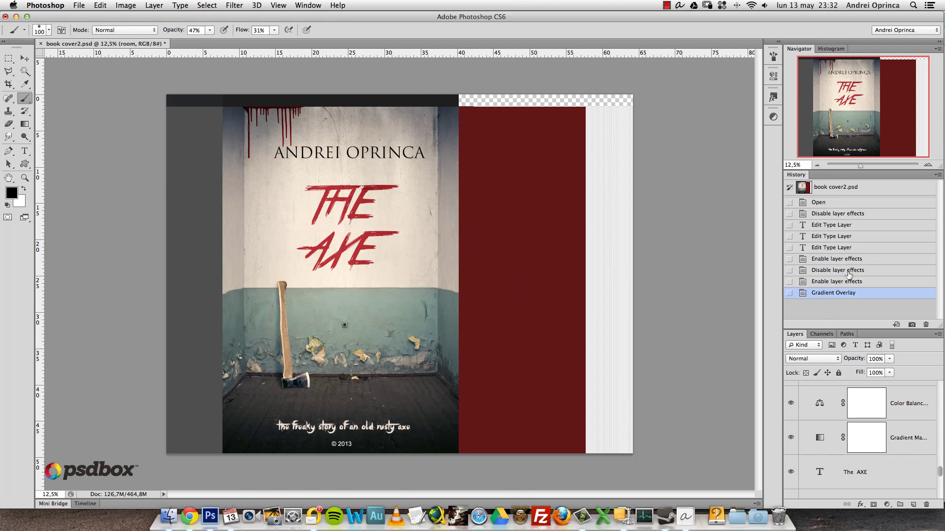
- Display the available actions and select STEP 2 Add Color! in the PSDCovers - HARDCOVER011 set
left_click(304, 6)
left_click(331, 74)
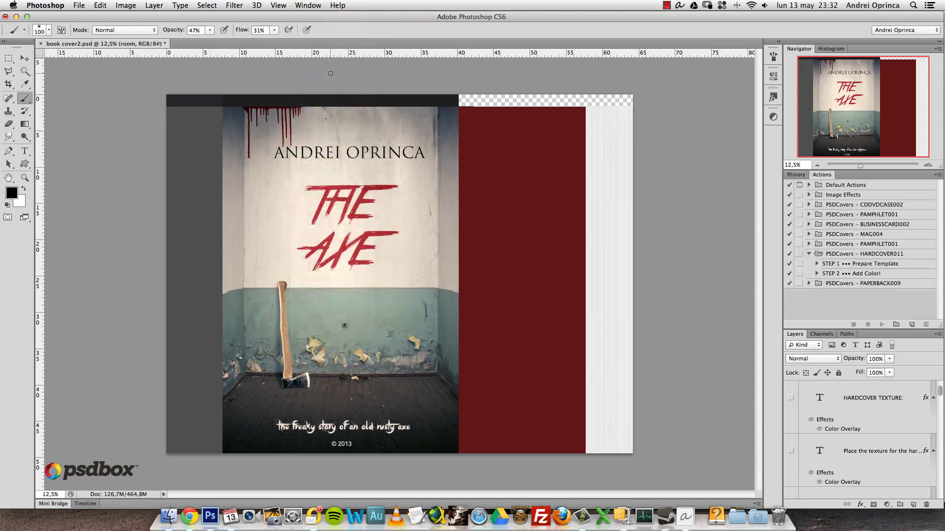
left_click(843, 265)
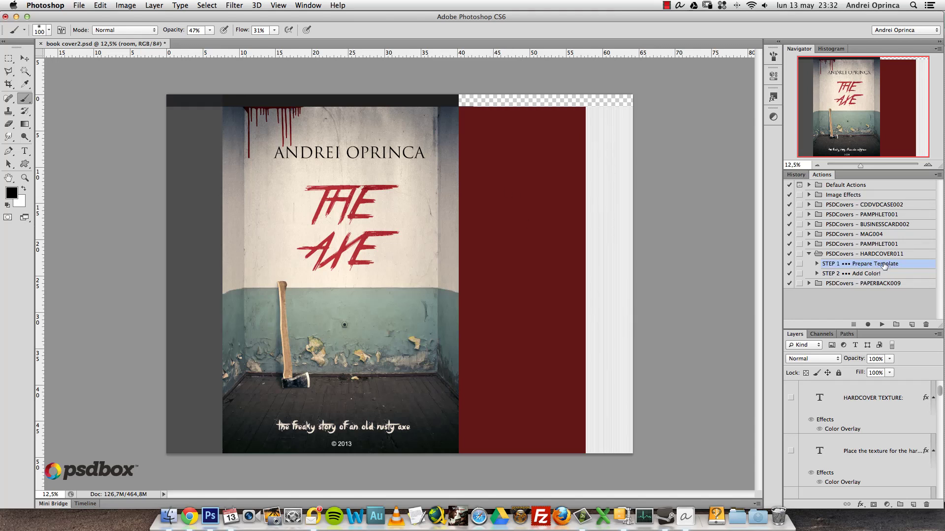
left_click(871, 275)
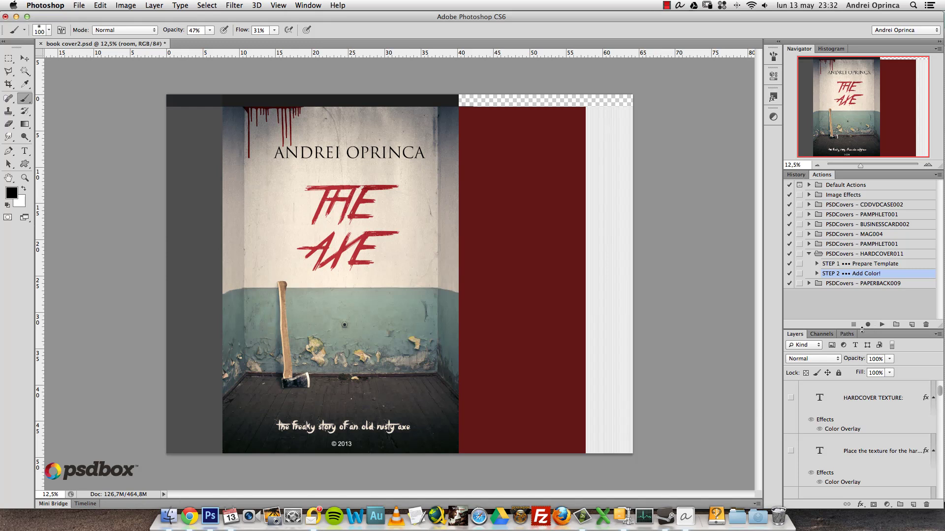
- Enlarge the layer list, look through the cover's layers once more, and run the STEP 2 Add Color! action
left_click_drag(864, 330, 862, 299)
left_click_drag(939, 368, 941, 483)
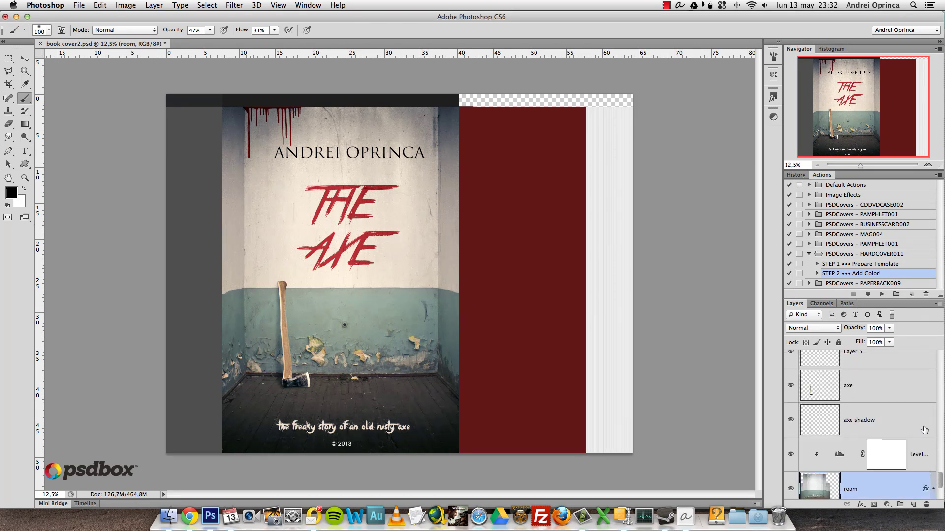
scroll(941, 481, "up", 2)
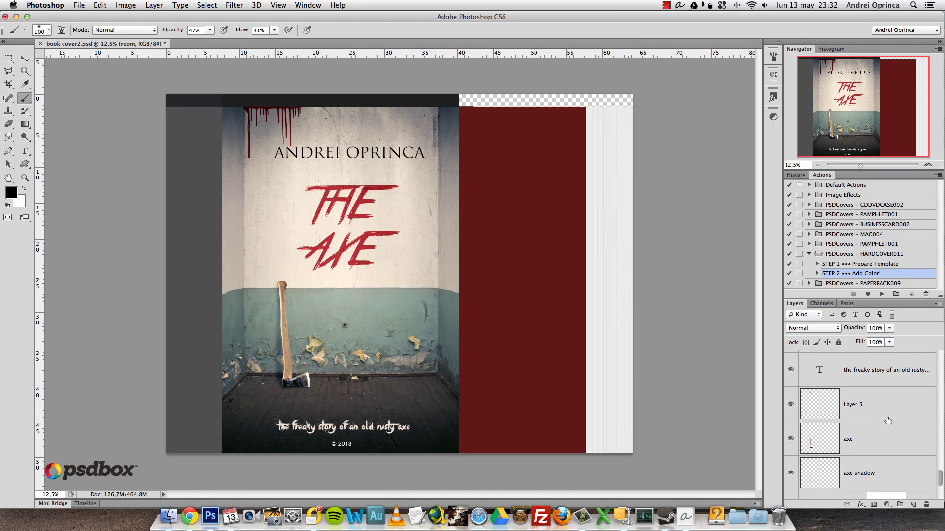
left_click_drag(938, 480, 939, 450)
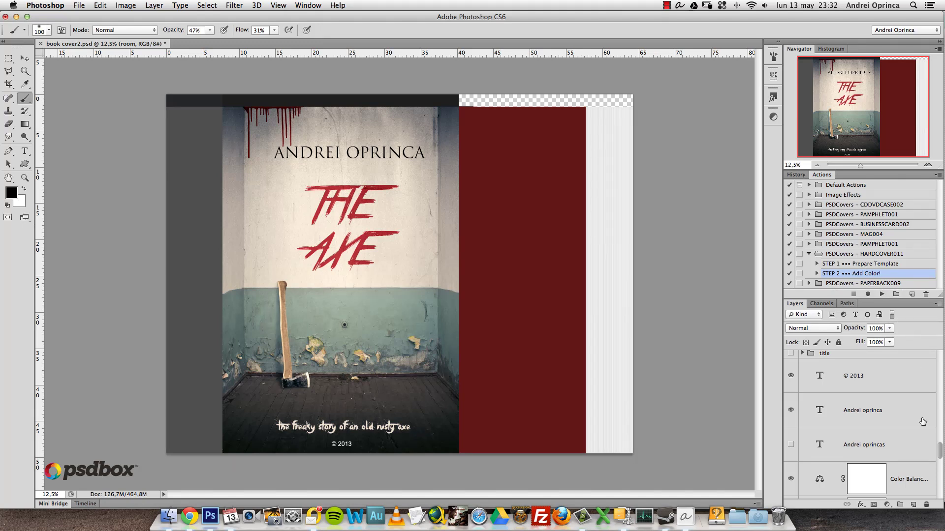
scroll(933, 451, "down", 3)
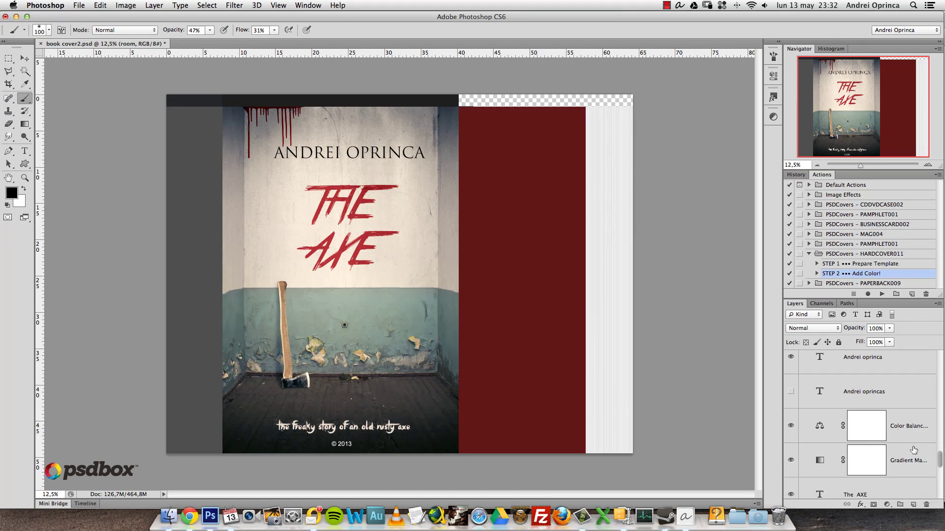
scroll(939, 461, "up", 3)
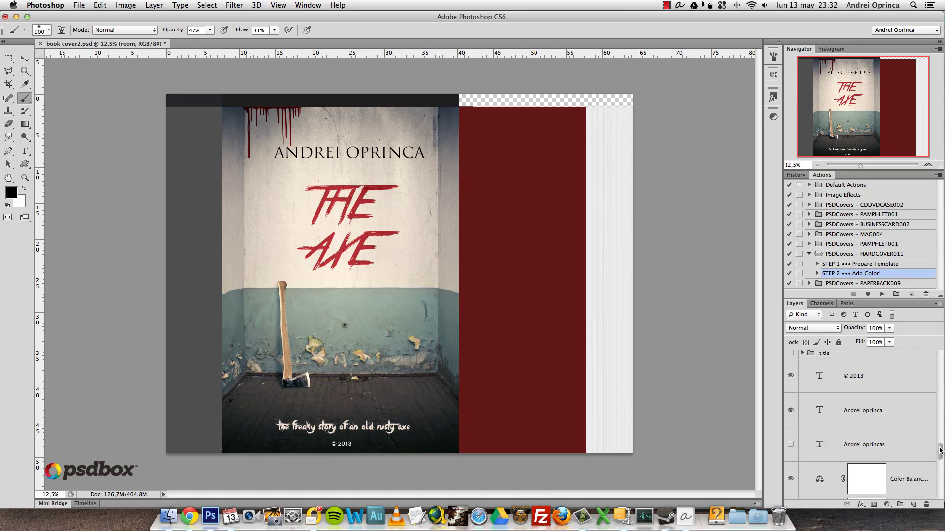
scroll(940, 450, "up", 5)
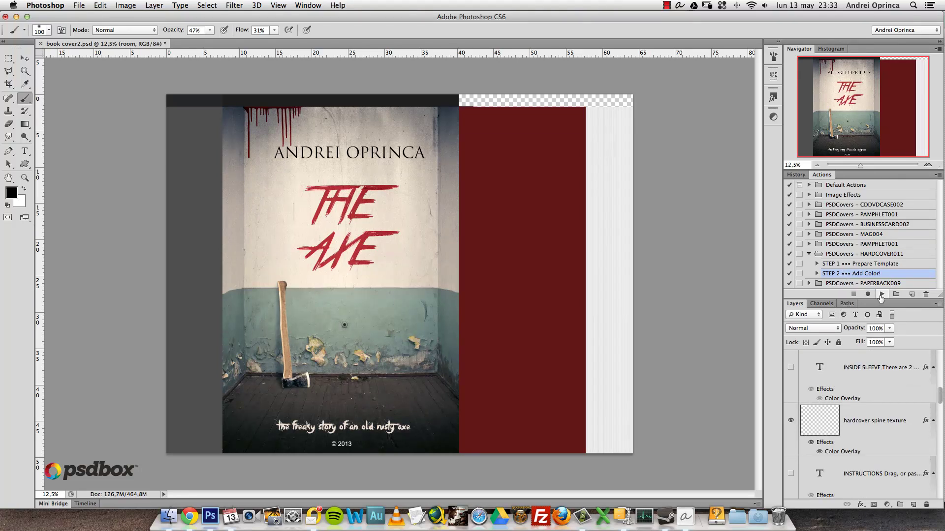
left_click(881, 294)
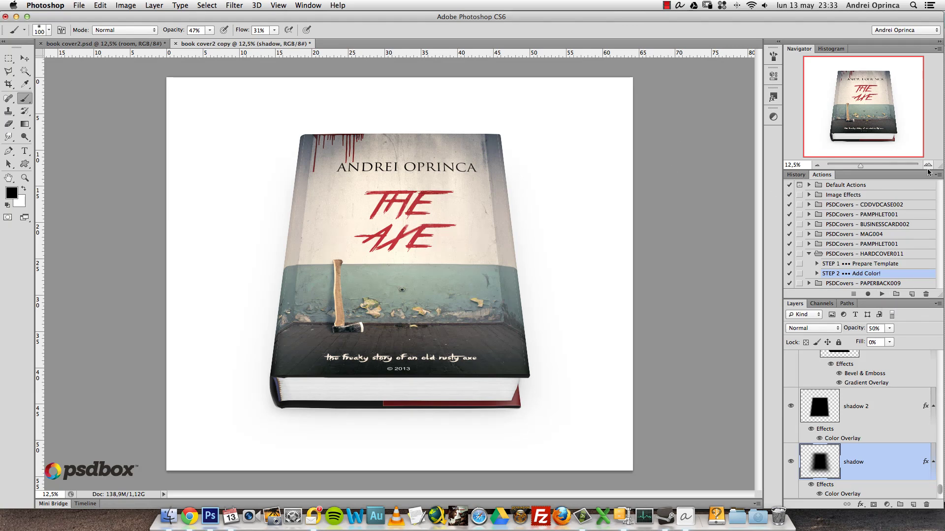
- Enlarge the view of the rendered book and toggle the shadow layer off and on to compare its effect
key("super+plus")
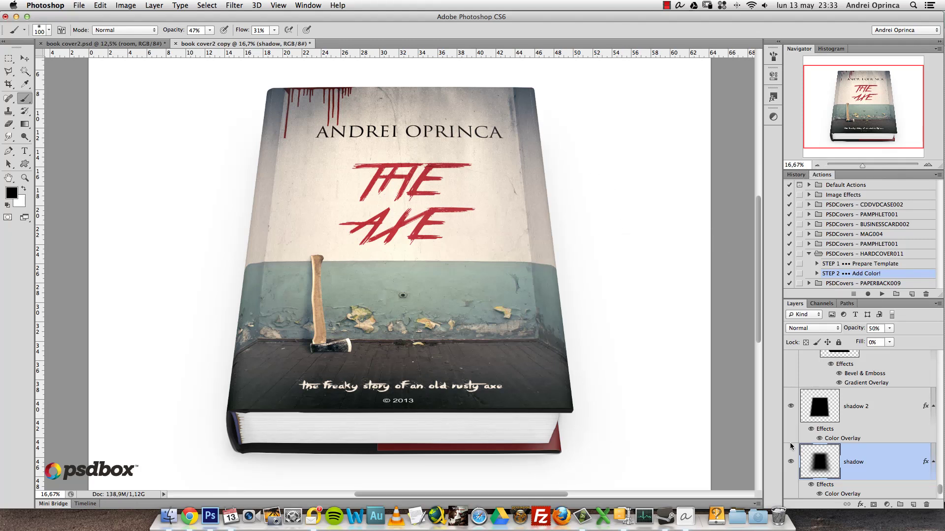
left_click(791, 462)
left_click(791, 462)
left_click(791, 462)
left_click(790, 462)
- Select the rendered book's Background layer, and compare the render with the flat cover in book cover2.psd
scroll(938, 488, "down", 2)
left_click(902, 465)
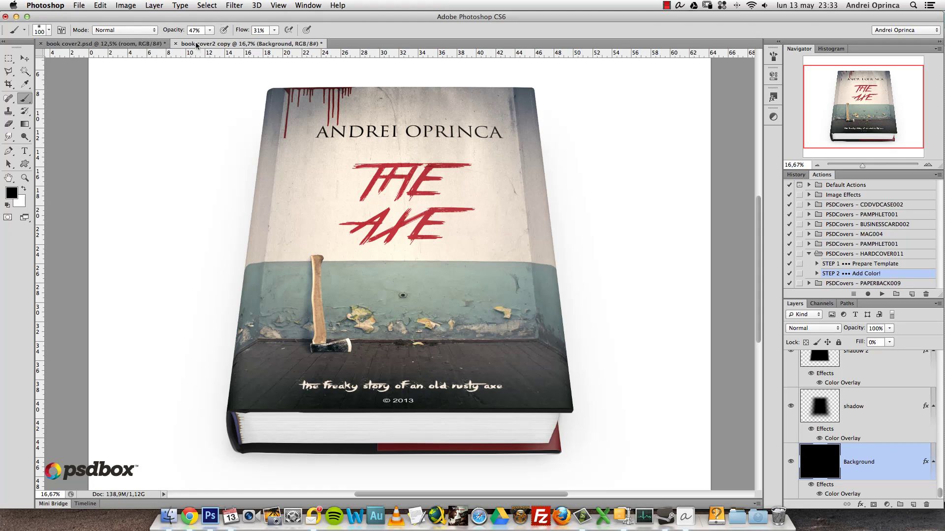
left_click(147, 43)
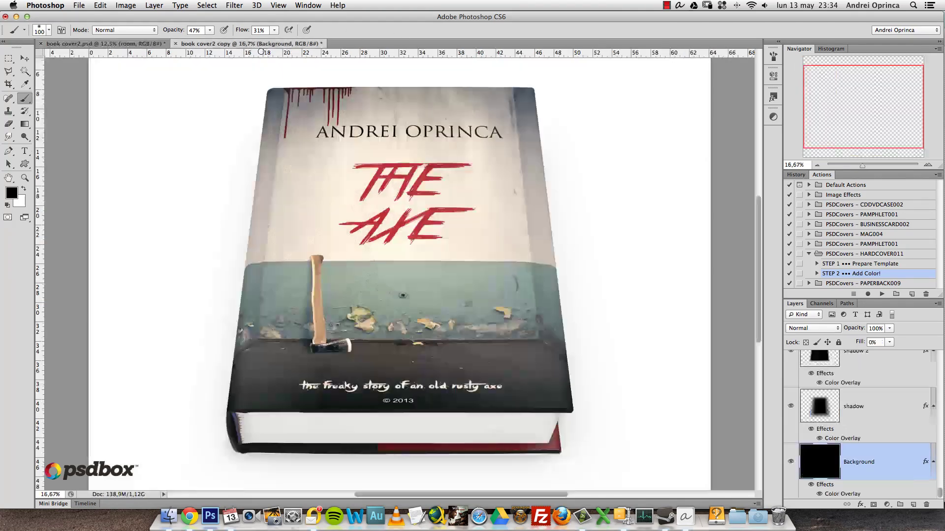
left_click(253, 43)
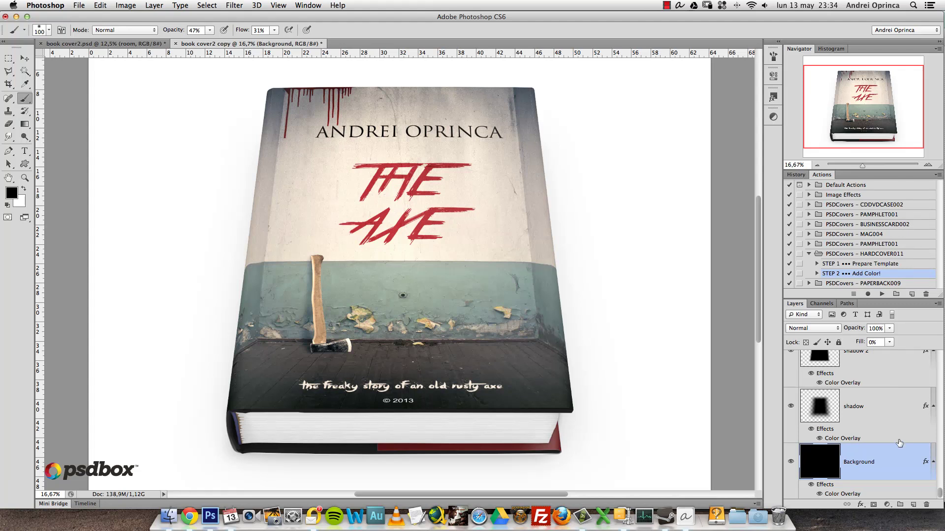
- Hide the Background layer, and from the Book Cover folder in Finder open tileable_wood_texture_by_ftIsis_Stock.jpg with Photoshop
left_click(791, 461)
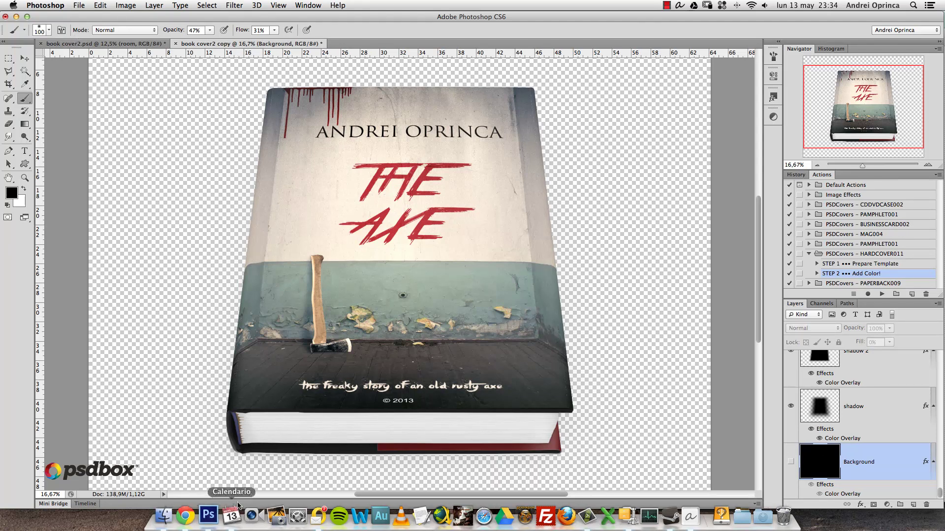
left_click(168, 516)
double_click(276, 76)
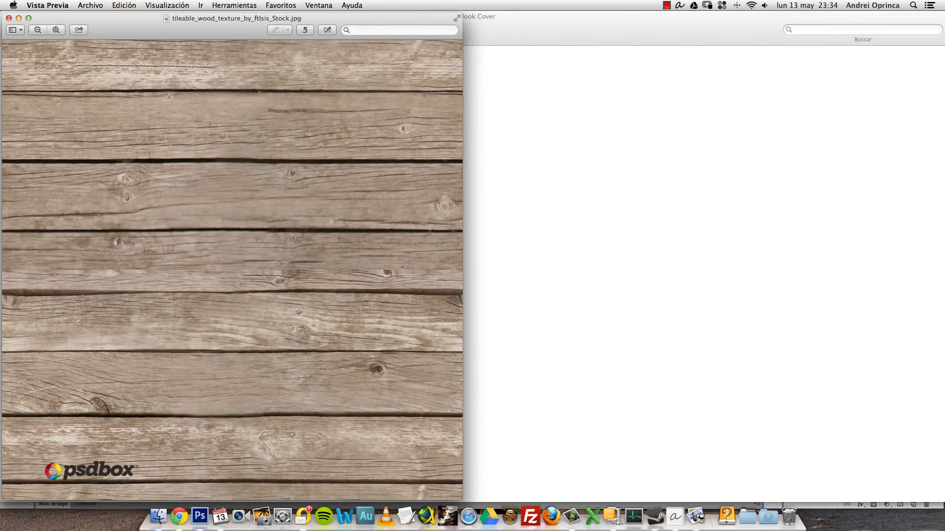
left_click(8, 18)
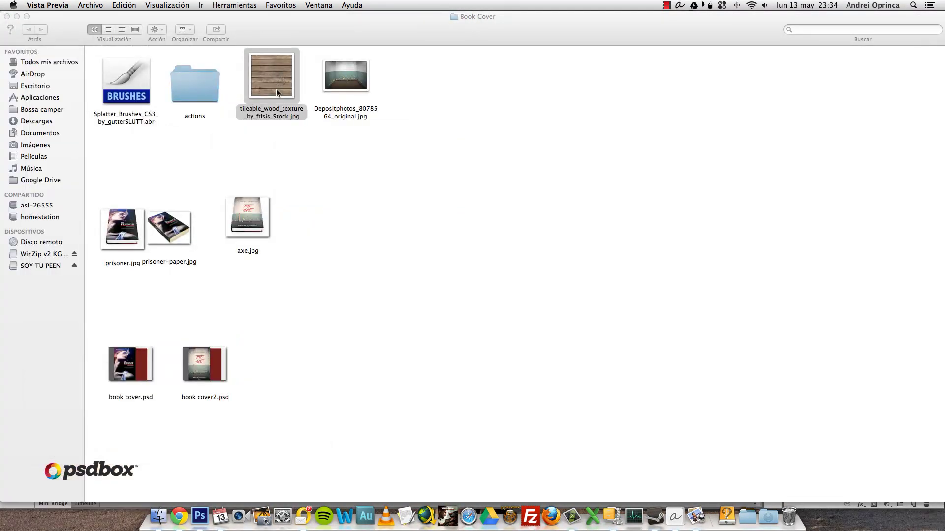
right_click(276, 93)
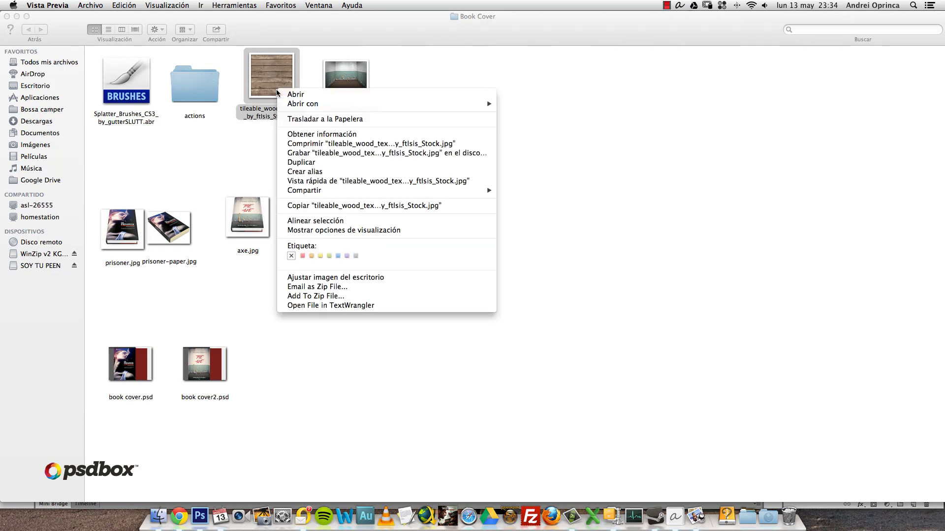
mouse_move(305, 104)
left_click(530, 120)
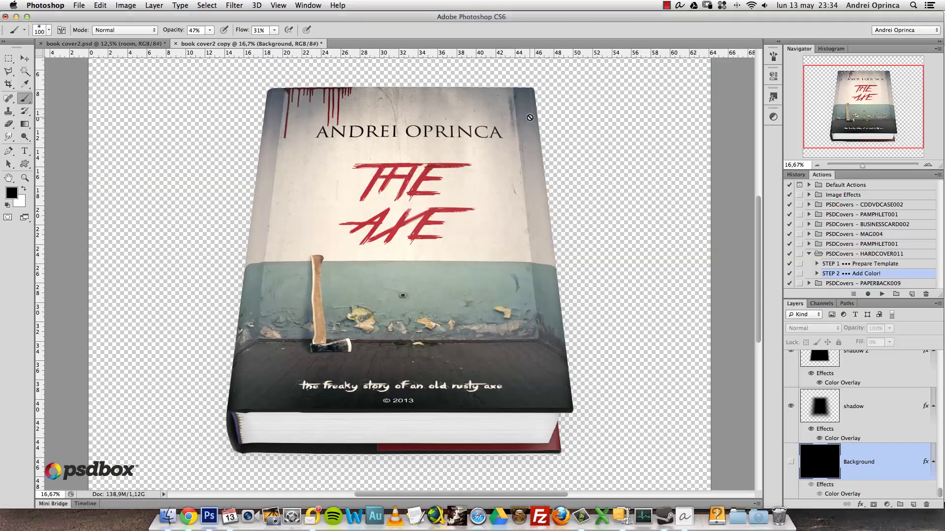
- Copy the entire wood texture image and close its file
key("super+a")
key("super+c")
key("super+w")
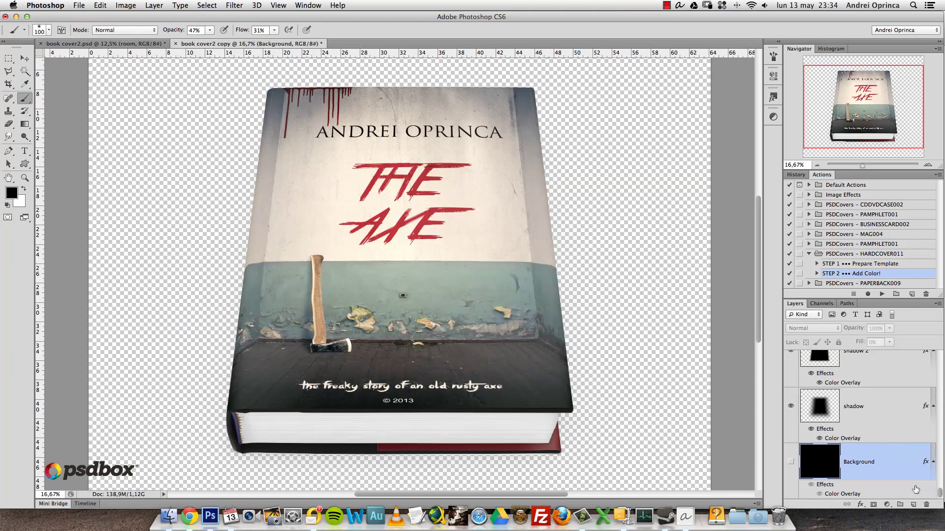
key("super+v")
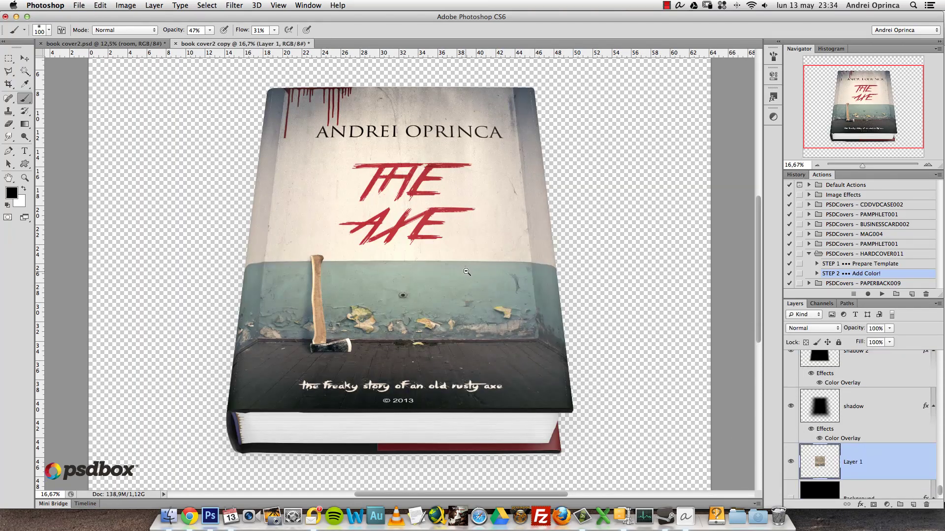
key("super+minus")
key("super+t")
key("Escape")
key("super+z")
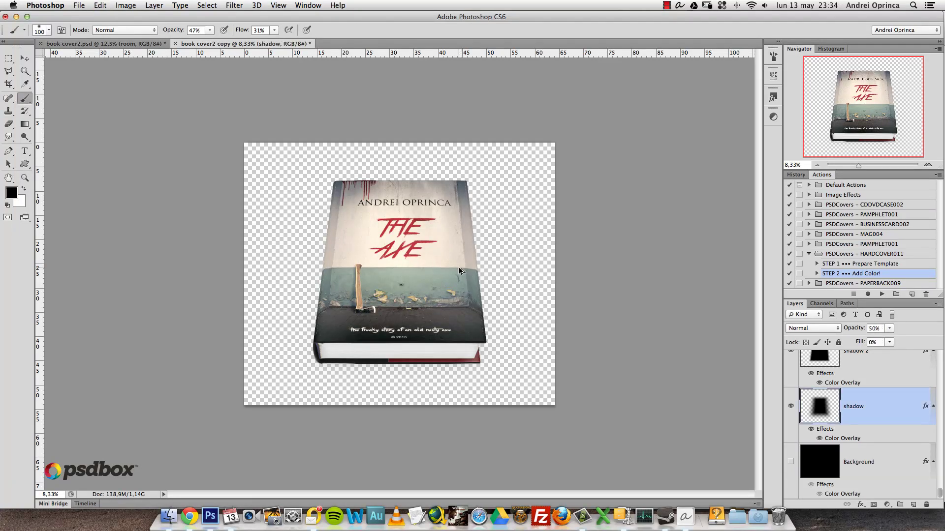
- Resize the rendered book image to a width of 2000 pixels with its proportions constrained
key("super+alt+i")
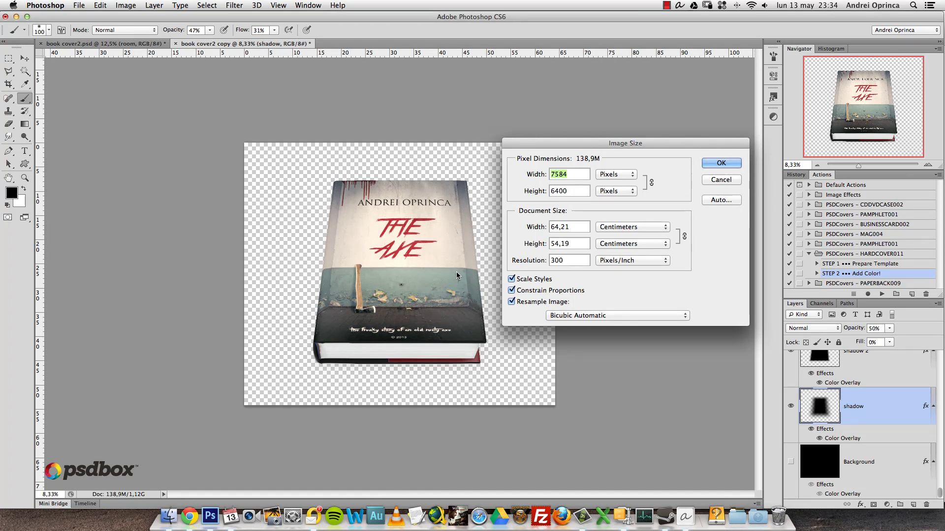
type("2000")
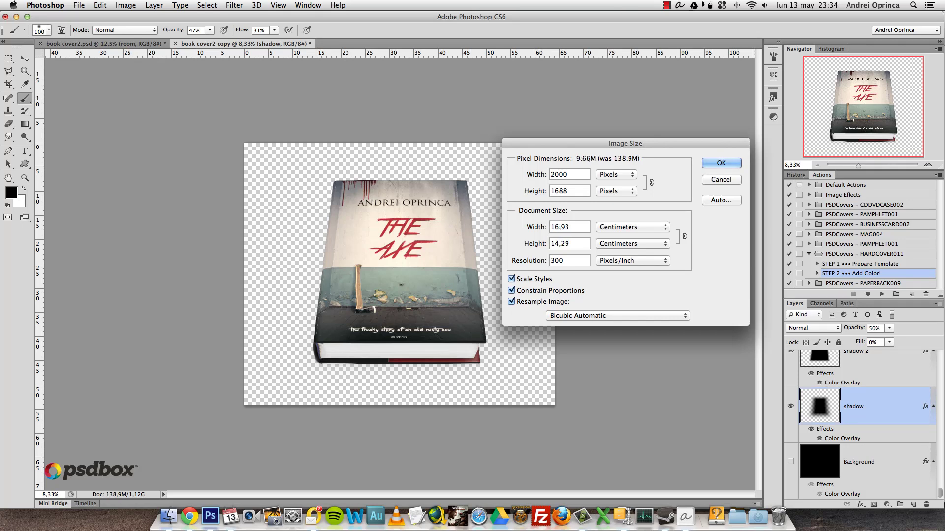
key("Return")
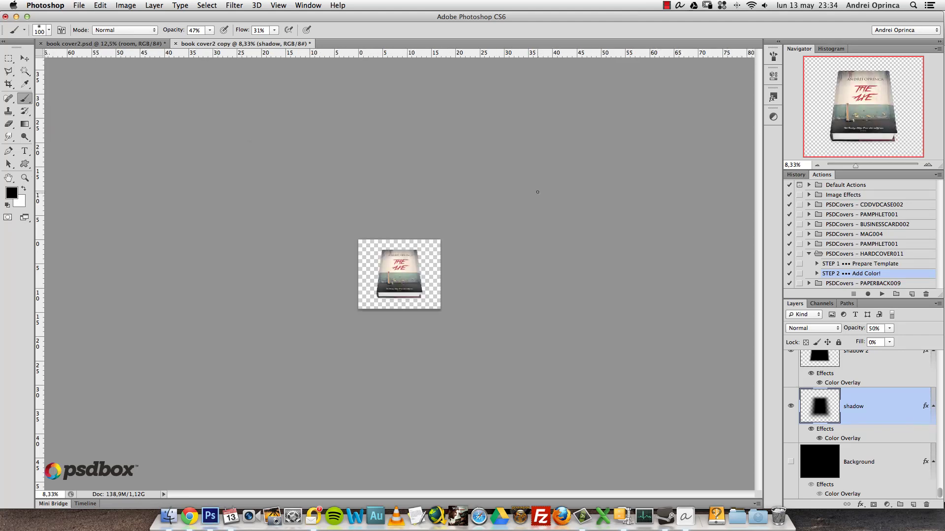
- Paste the wood texture directly above the Background layer and shift it up in Free Transform so it fills the canvas behind the book
left_click(861, 462)
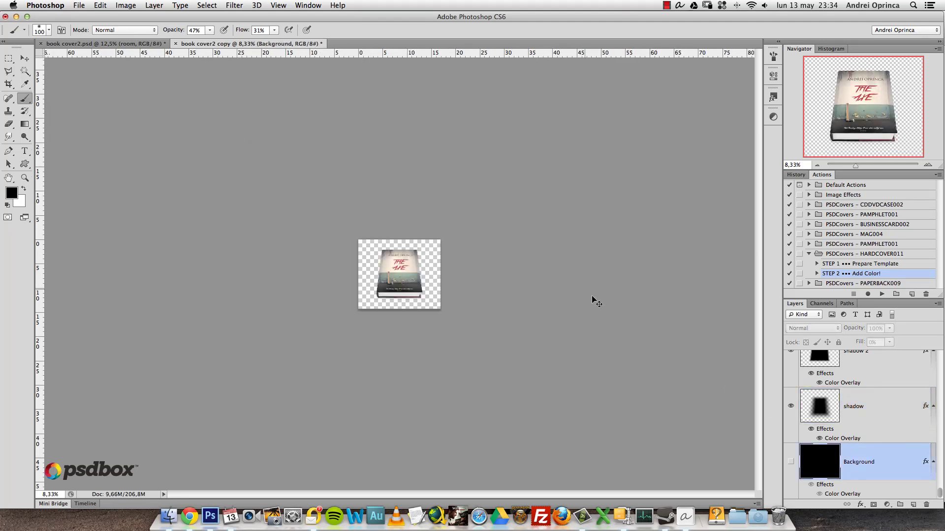
key("super+v")
key("super+t")
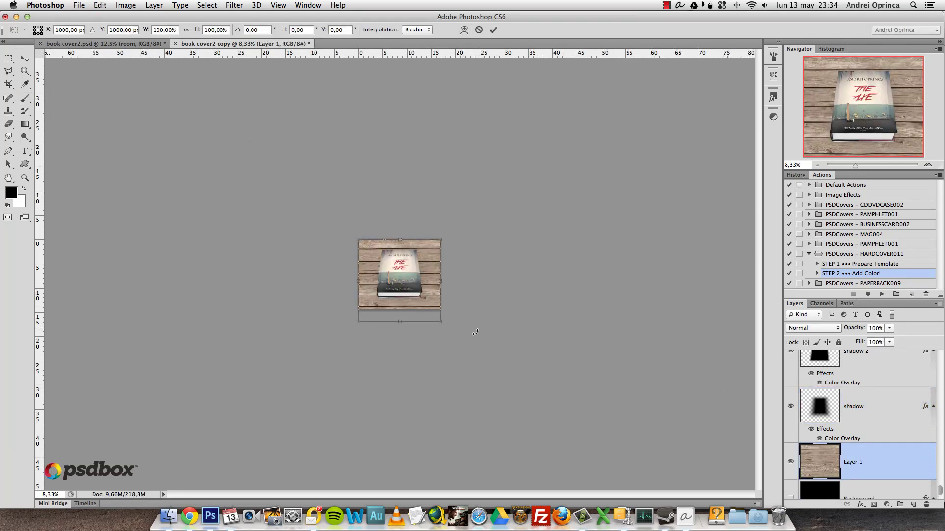
left_click(427, 285, "alt+super")
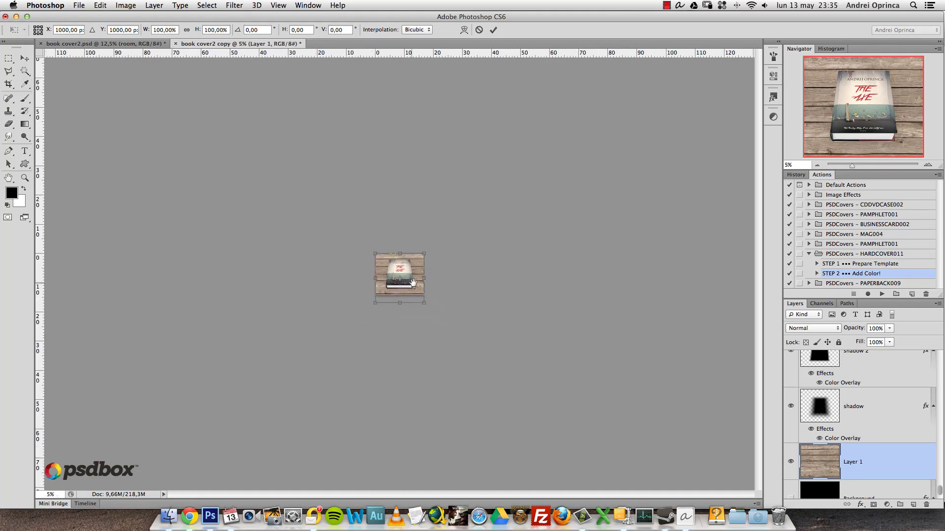
left_click(410, 284, "super")
key("super+equal")
key("super+equal")
key("super+equal")
key("super+equal")
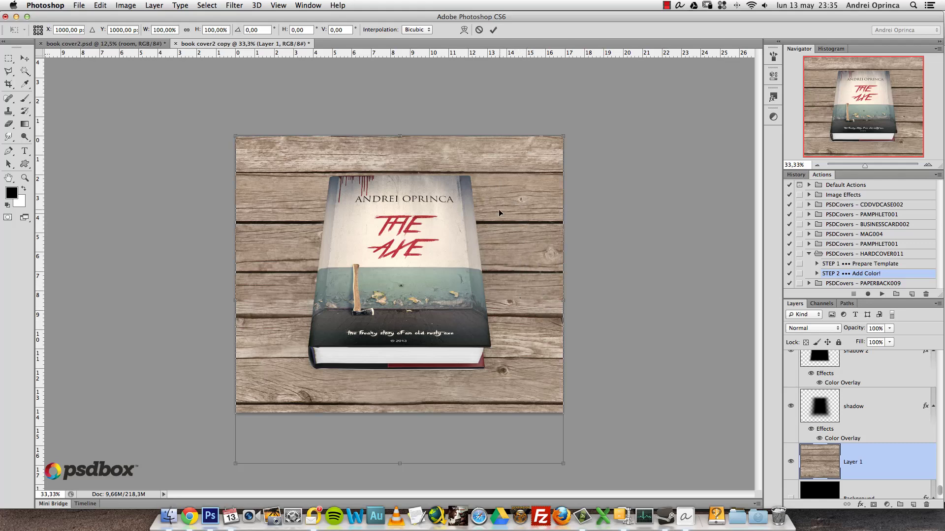
left_click_drag(517, 159, 529, 186)
left_click_drag(308, 196, 305, 196)
- Give the wood texture perspective by widening its lower edge to about 168% width, and move it up slightly
right_click(299, 185)
left_click(297, 189)
right_click(298, 187)
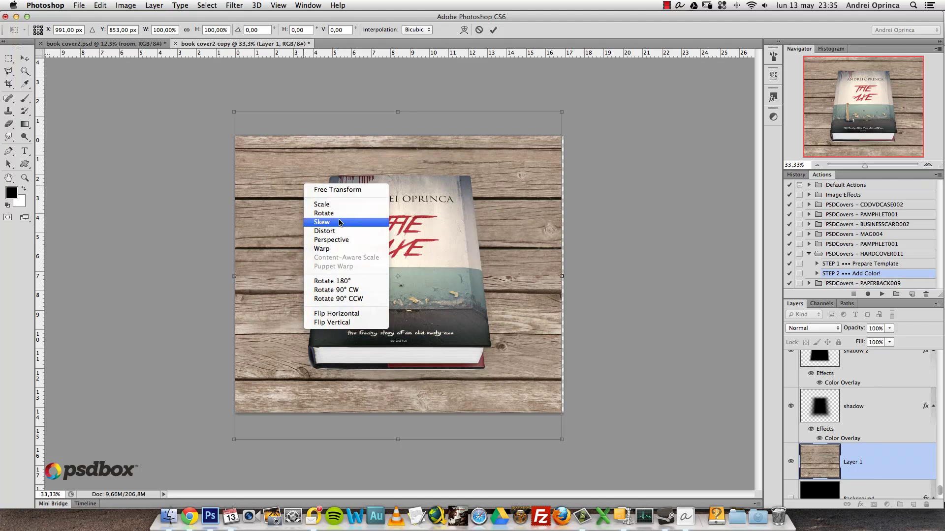
left_click(336, 240)
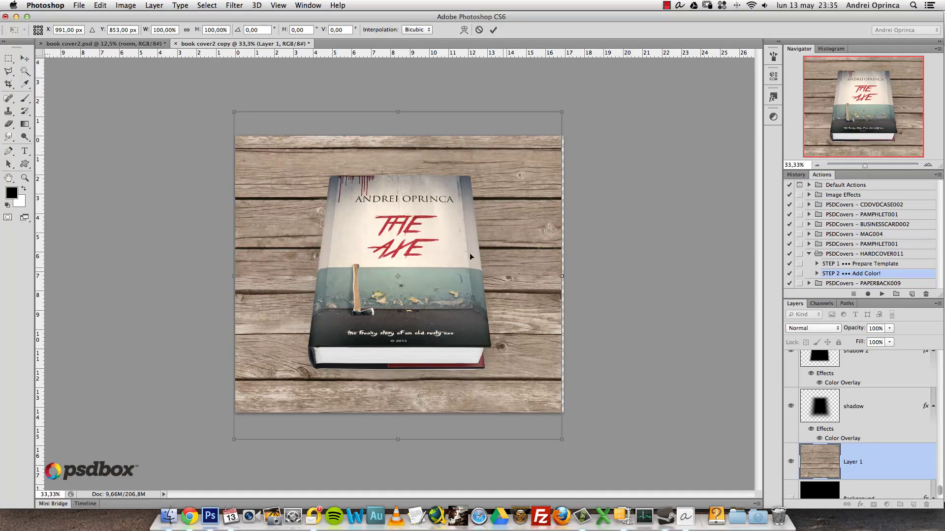
left_click_drag(562, 440, 582, 437)
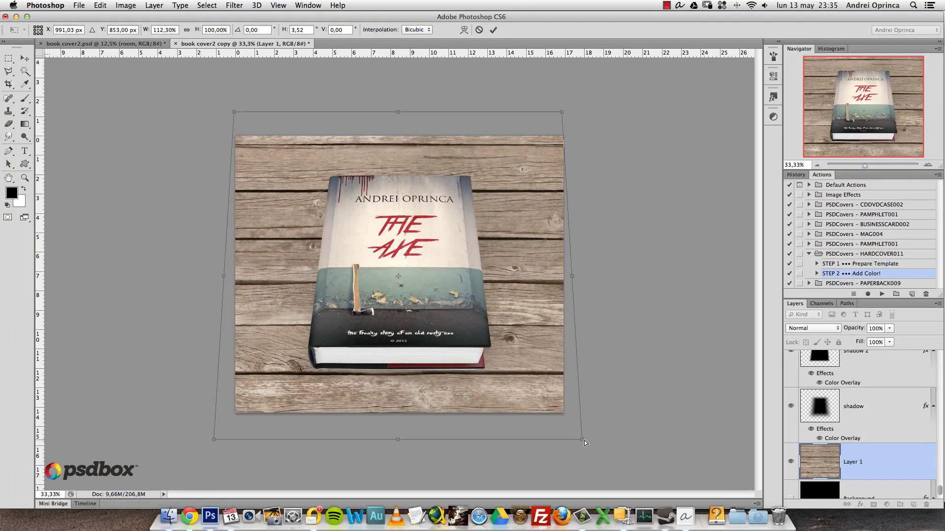
left_click_drag(583, 440, 685, 397)
left_click_drag(436, 180, 433, 155)
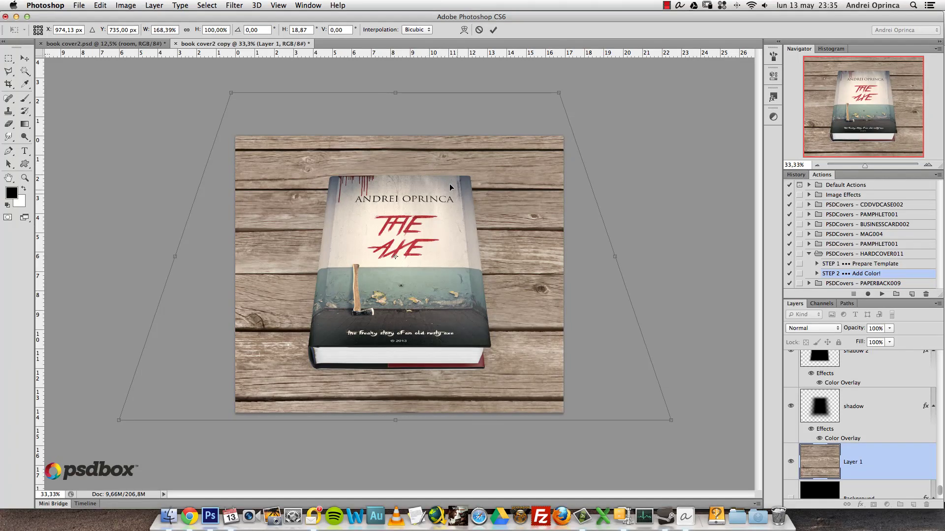
- Scale the wood texture's height down from its upper edge to about 86.75%
right_click(476, 175)
left_click(483, 179)
left_click_drag(398, 90, 405, 130)
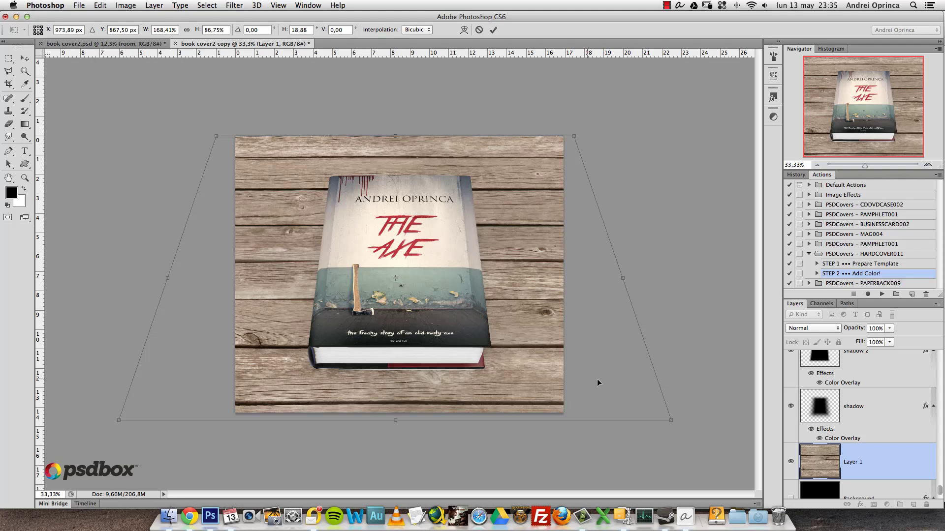
- Strengthen the wood texture's perspective by widening its lower edge to about 206.5% width, and shift the texture up slightly
right_click(537, 364)
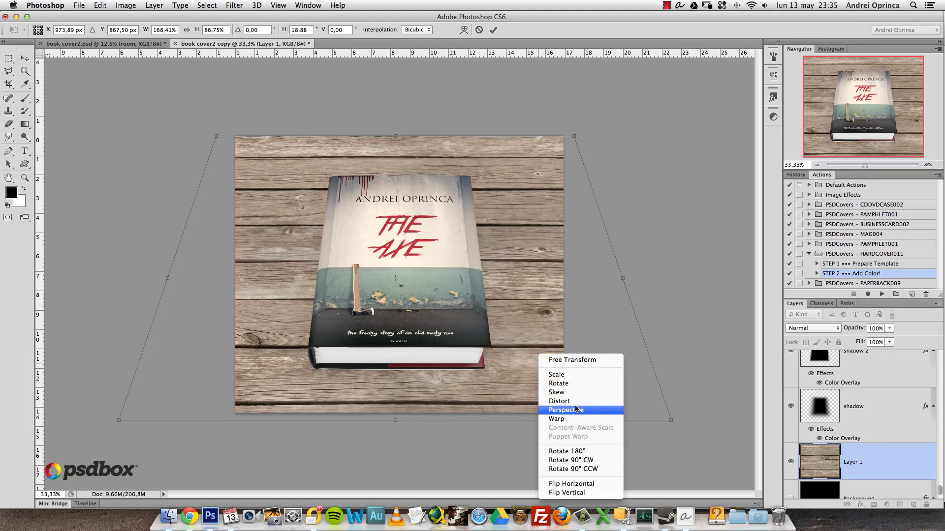
left_click(616, 408)
left_click_drag(672, 419, 736, 388)
left_click_drag(467, 376, 465, 369)
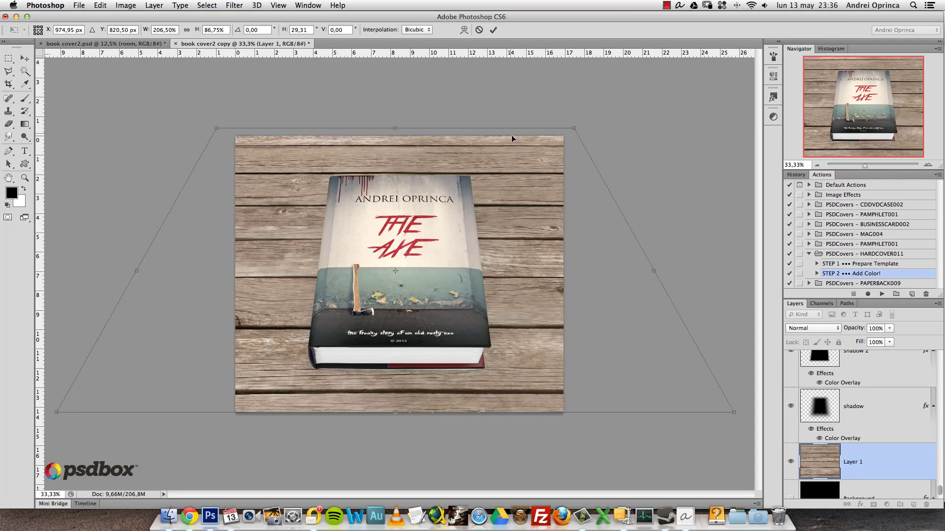
- Narrow the wood texture's upper edge in perspective, and nudge the texture 6 px right and 15 px down
right_click(534, 146)
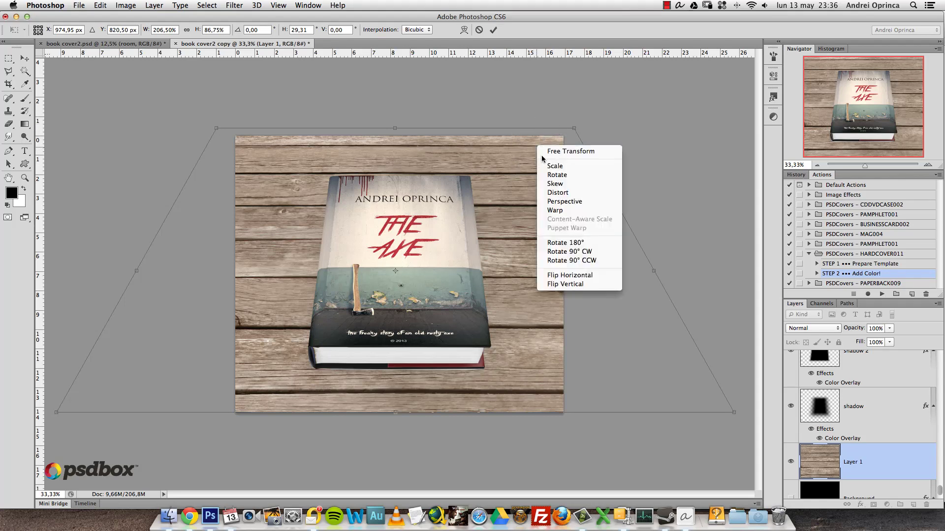
left_click(578, 202)
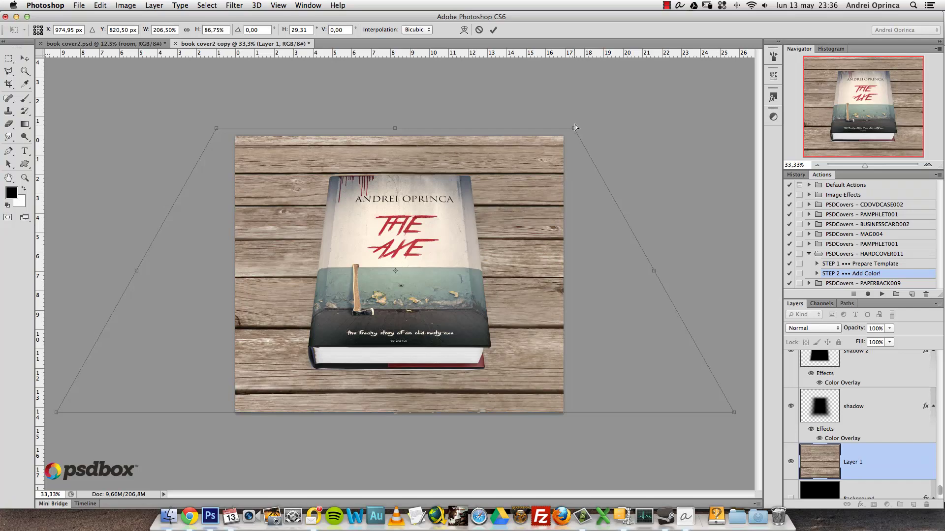
left_click_drag(573, 128, 559, 131)
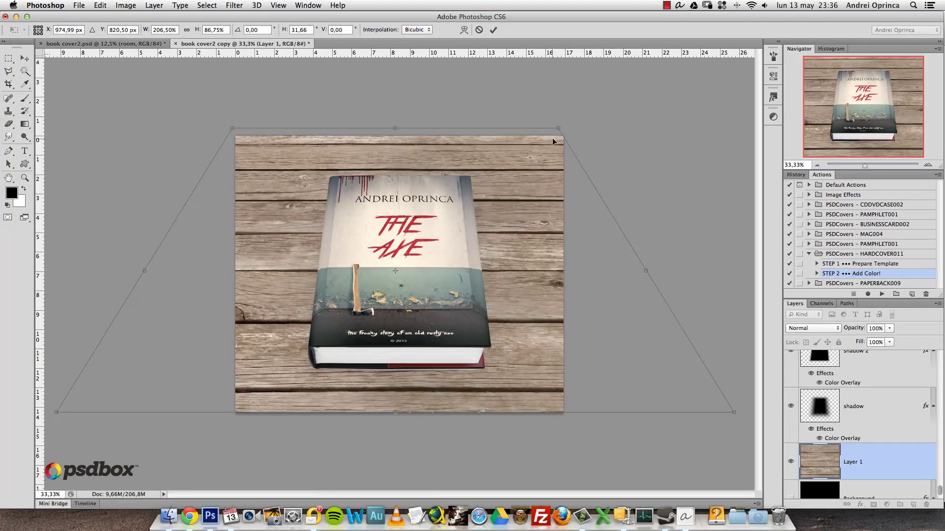
key("Down")
key("Down")
key("Down")
key("Down")
key("Down")
key("Down")
key("Down")
key("Down")
key("Down")
key("Down")
key("Down")
key("Down")
key("Right")
key("Right")
key("Right")
key("Right")
key("Right")
key("Right")
key("Down")
key("Down")
key("Down")
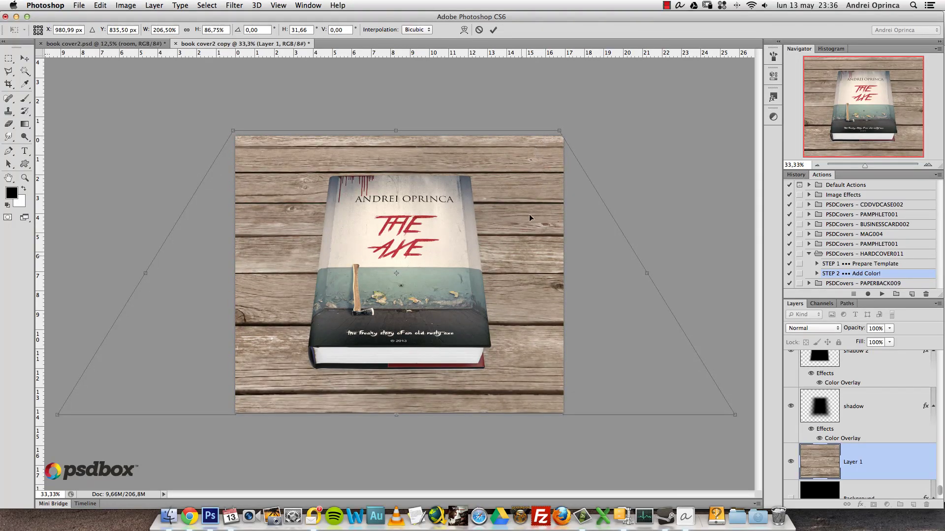
- Widen the wood texture's lower edge in perspective to about 230% width, move the texture up slightly and apply the transformation
key("super+minus")
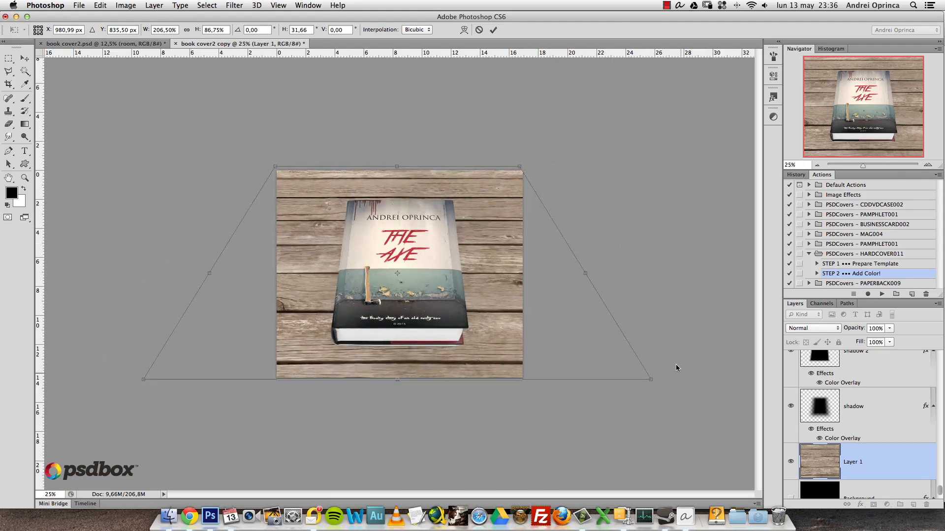
left_click_drag(651, 382, 679, 379)
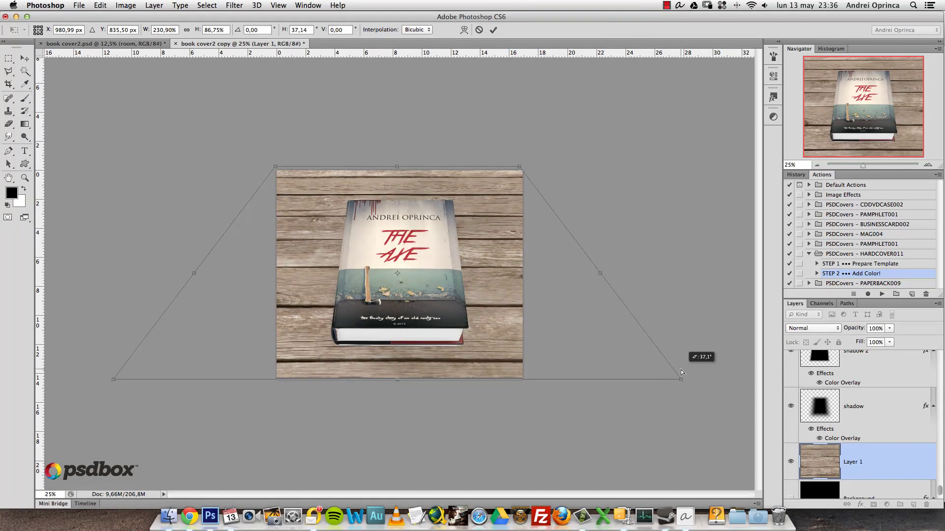
left_click_drag(464, 324, 461, 327)
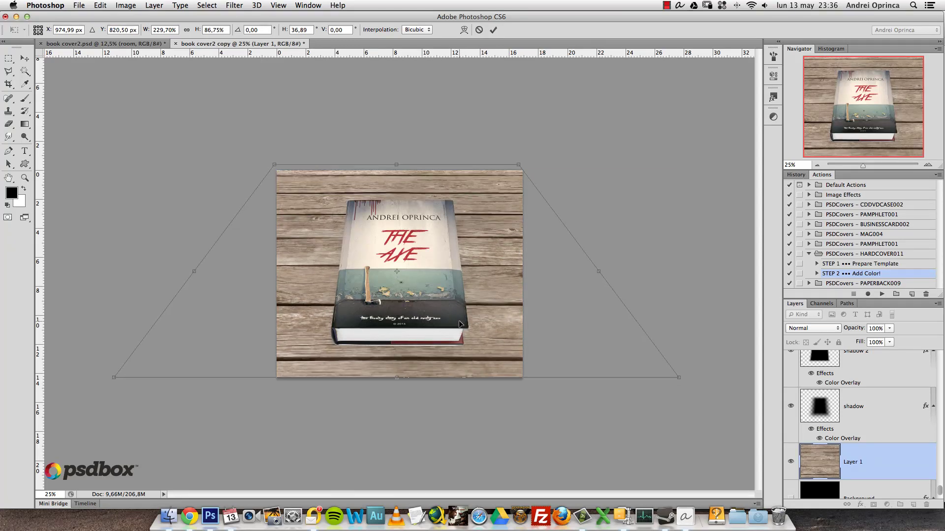
key("Return")
- Activate the Brush tool and add a new empty layer between the wood texture and the shadow layer
key("b")
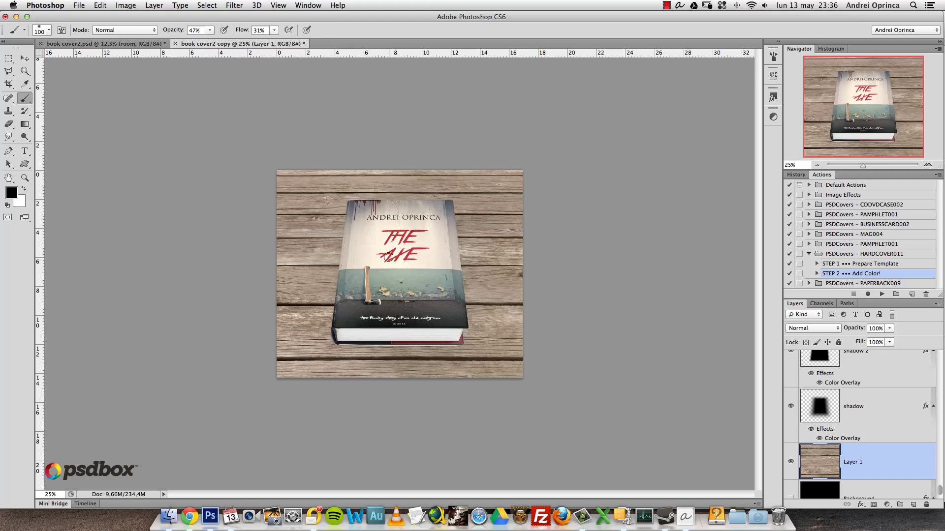
left_click(381, 259, "alt")
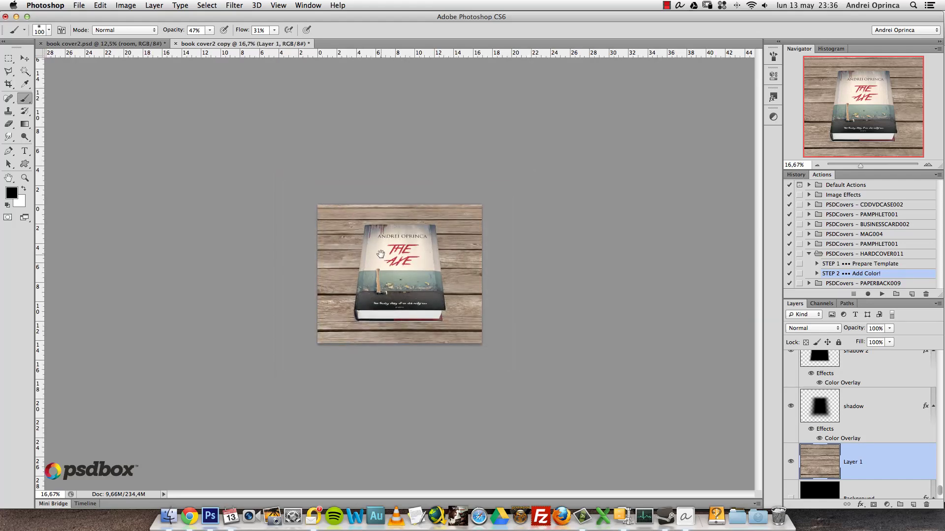
left_click(382, 261, "ctrl")
left_click(382, 260, "ctrl")
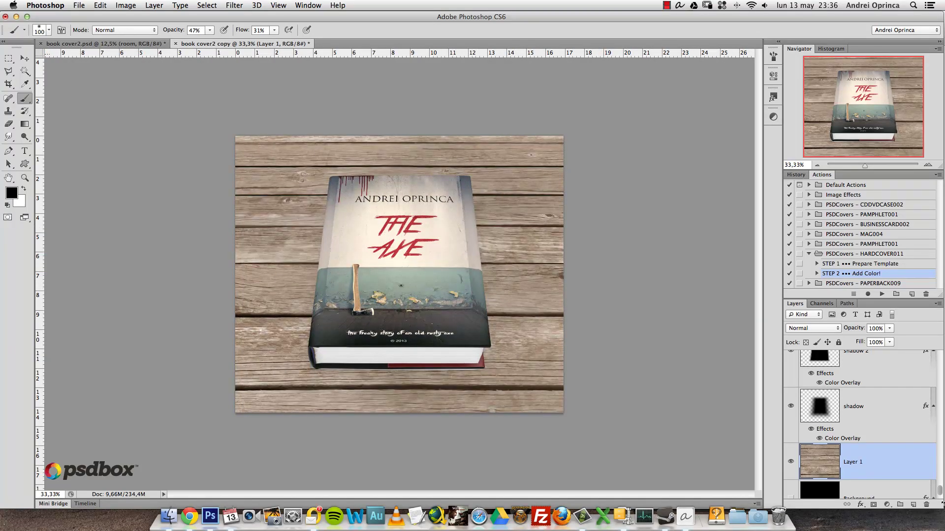
left_click(913, 504)
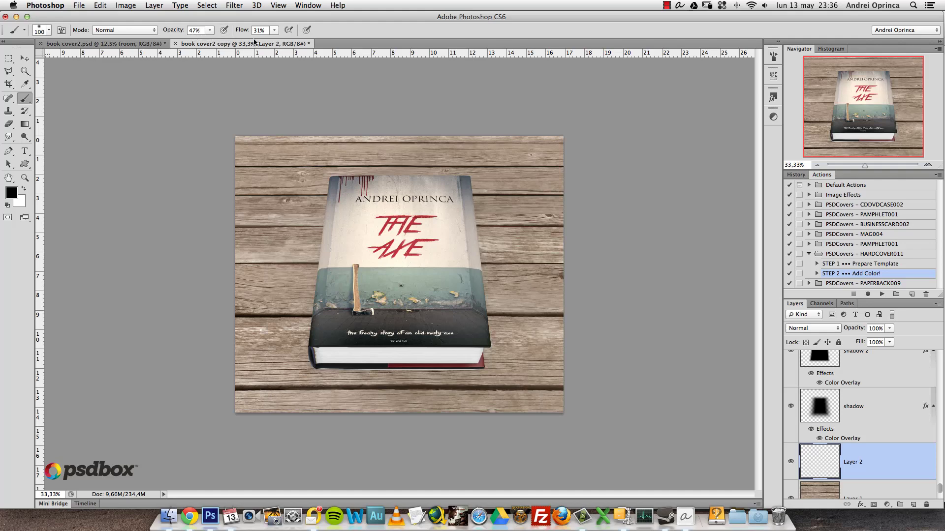
left_click(358, 225, "alt")
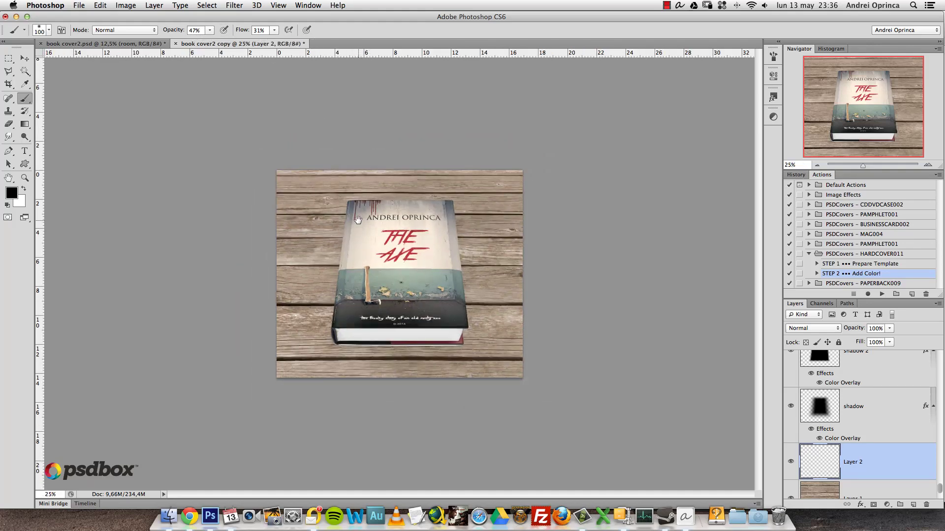
left_click(360, 232)
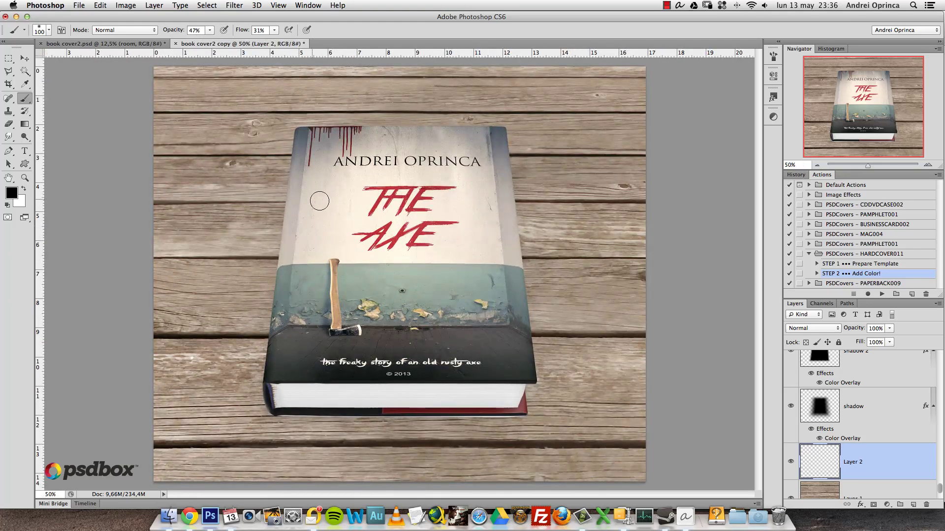
- Reduce the soft brush to 30 px for shading the book's front lower edge
right_click(366, 224)
left_click(403, 259)
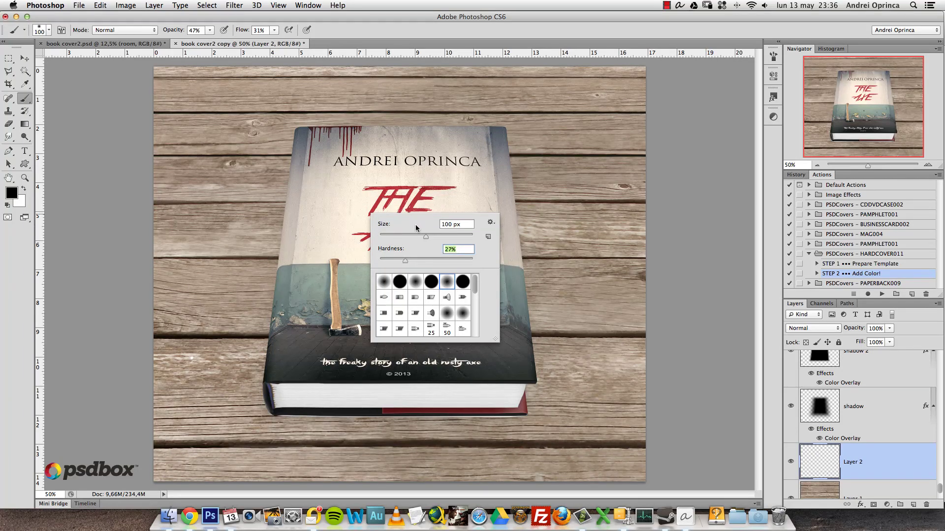
left_click_drag(417, 237, 414, 239)
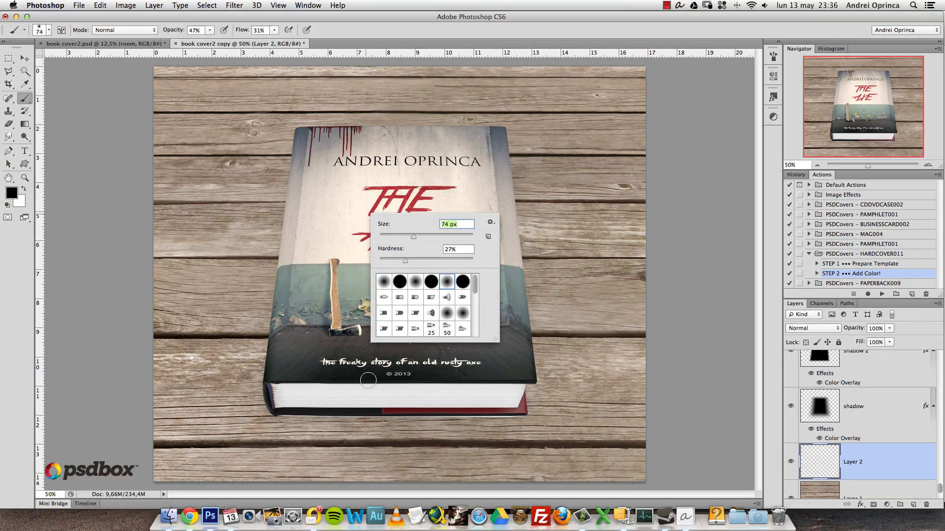
key("Return")
key("super+space")
left_click(356, 387, "super")
left_click(356, 387, "super")
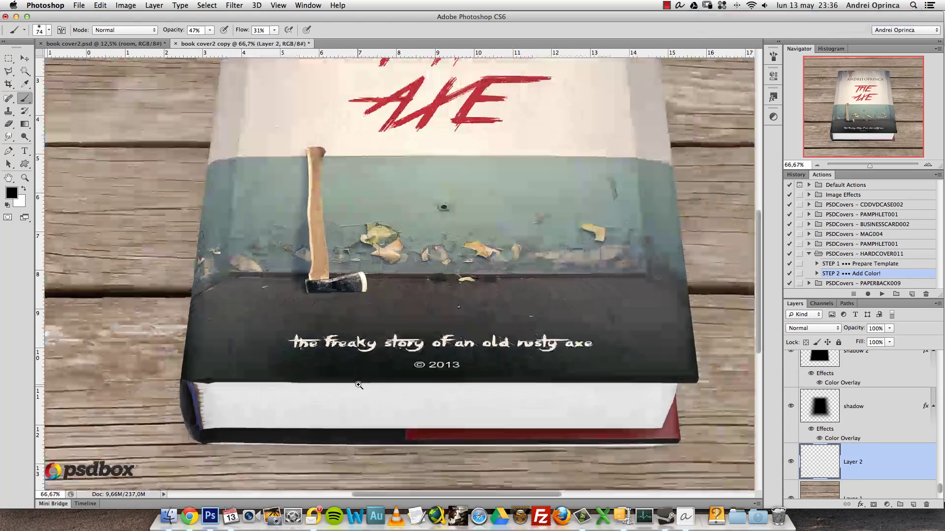
left_click_drag(516, 373, 485, 264)
key("bracketleft")
key("bracketleft")
key("bracketleft")
key("bracketleft")
key("bracketleft")
key("bracketleft")
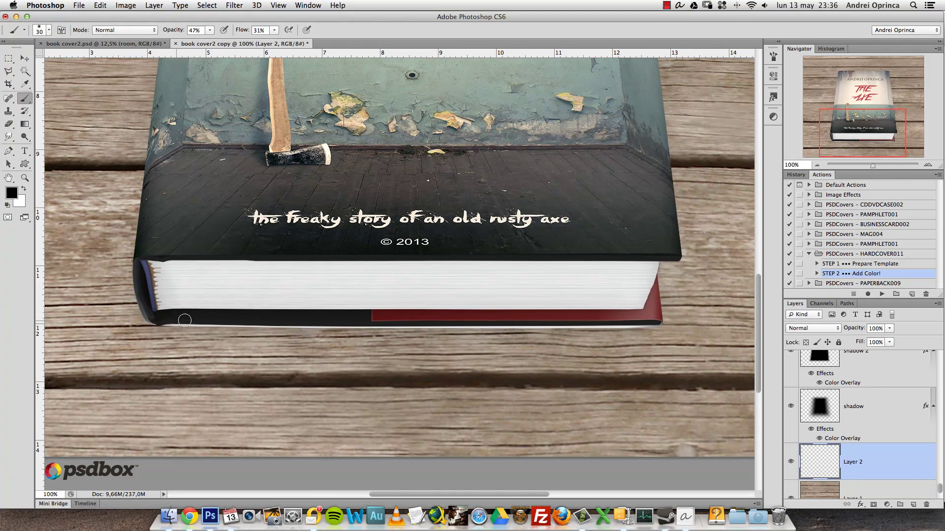
- Paint a thin black contact shadow on the new layer along the full lower edge of the book
mouse_move(167, 326)
left_mouse_down()
mouse_move(249, 322)
mouse_move(192, 323)
mouse_move(245, 313)
mouse_move(268, 320)
mouse_move(193, 322)
mouse_move(313, 322)
left_mouse_up()
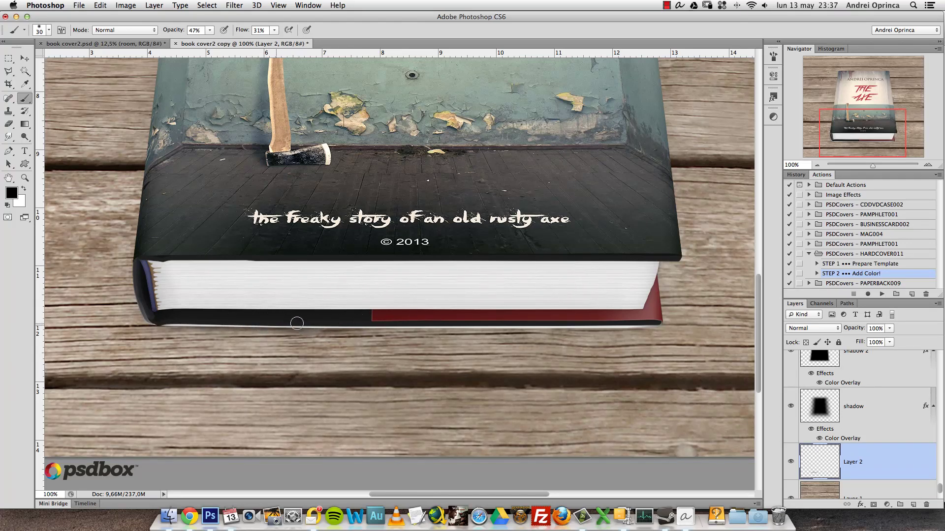
mouse_move(419, 315)
left_mouse_down()
mouse_move(460, 322)
mouse_move(365, 316)
left_mouse_up()
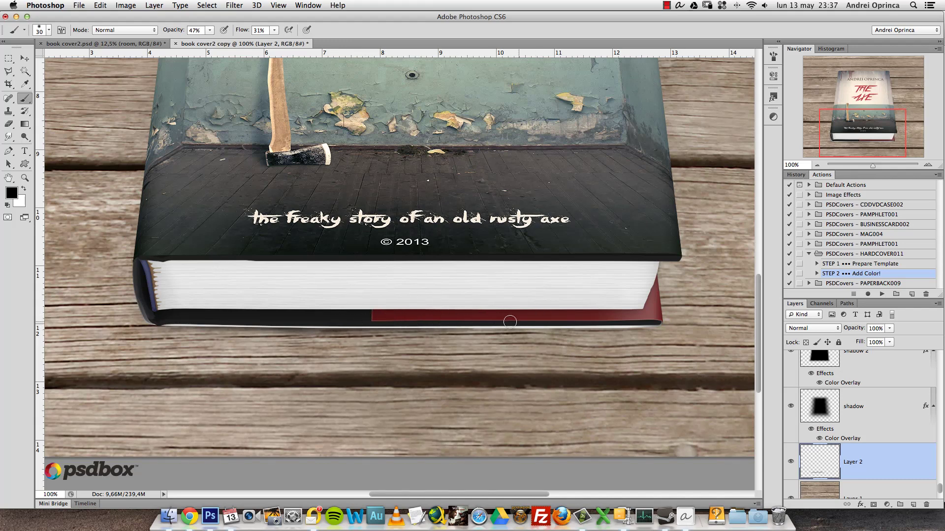
left_click_drag(654, 322, 579, 323)
left_click_drag(505, 323, 288, 326)
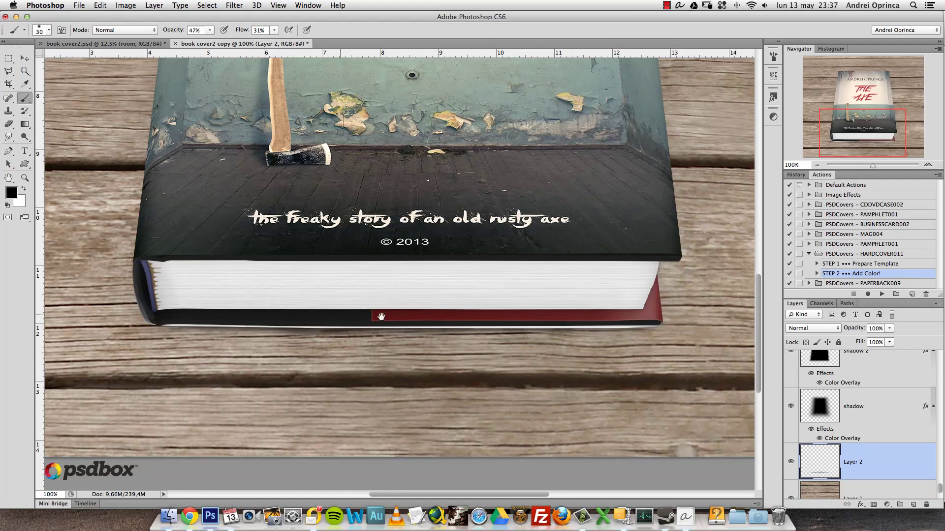
- Enlarge the brush to 237 px and set its opacity to 20% and flow to 22%
scroll(396, 316, "left", 10)
left_click_drag(380, 315, 369, 306)
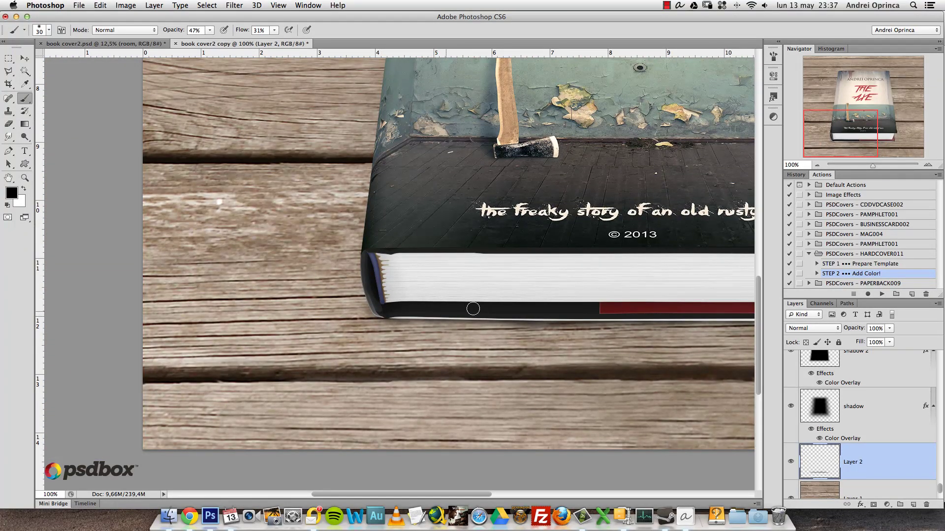
left_click(436, 294, "alt")
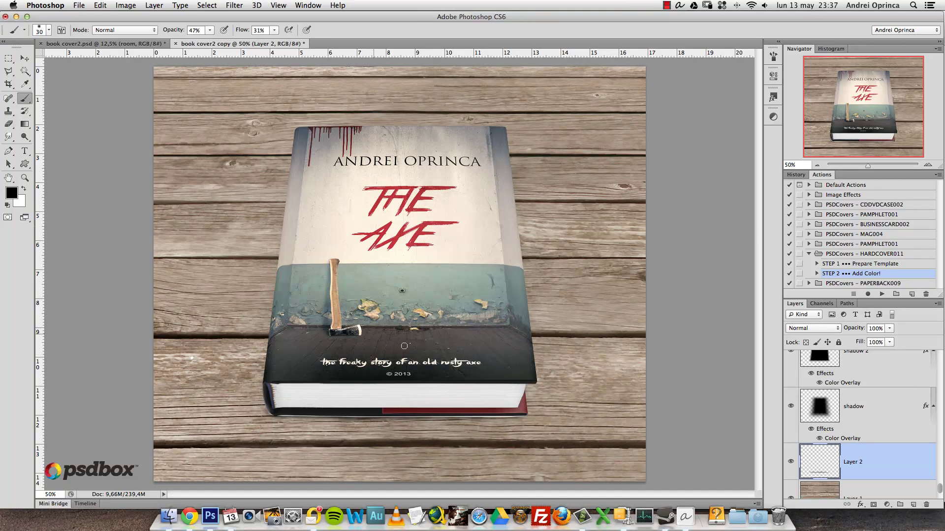
right_click(380, 195)
mouse_move(425, 218)
left_mouse_down()
mouse_move(411, 220)
mouse_move(431, 194)
mouse_move(472, 194)
left_mouse_up()
left_click(209, 30)
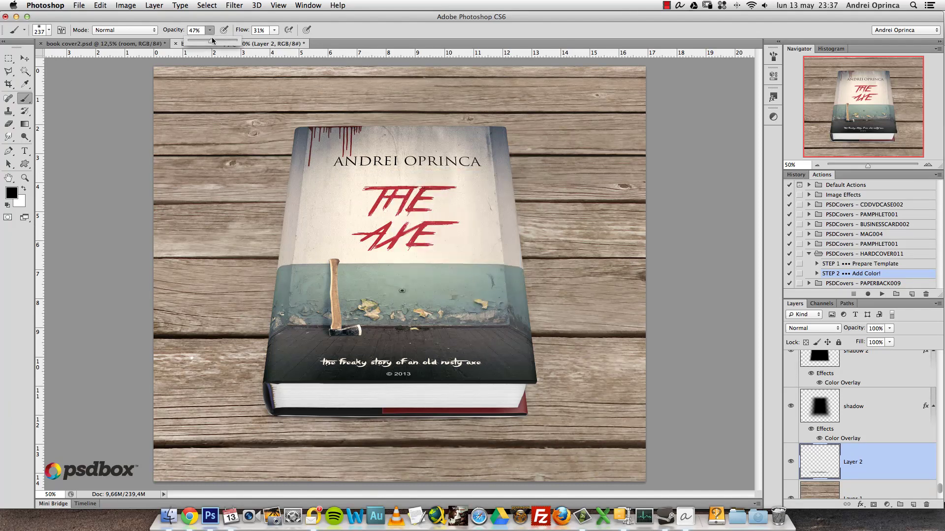
left_click(880, 467)
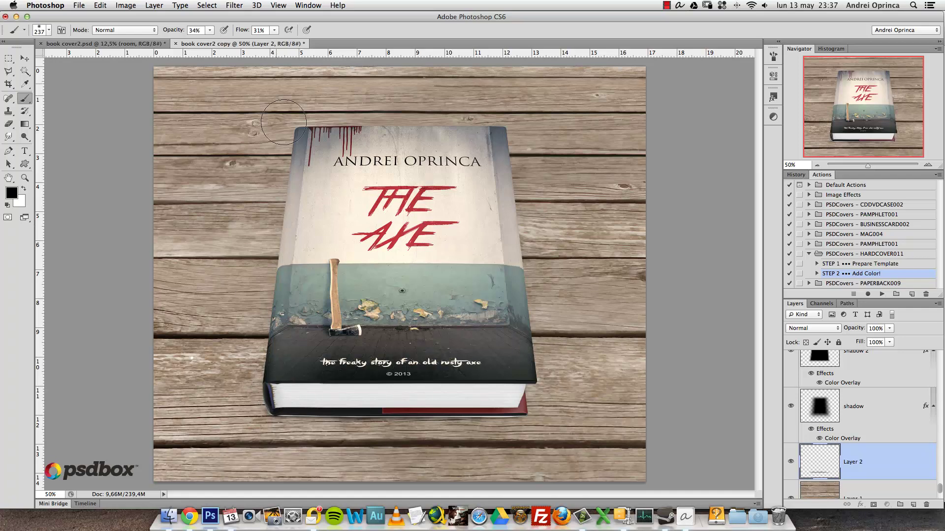
left_click_drag(274, 32, 268, 41)
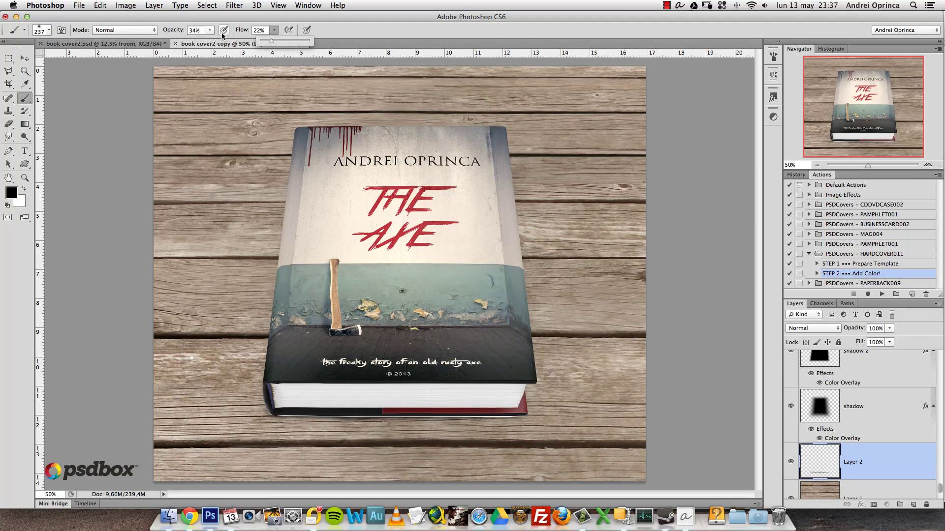
left_click(210, 31)
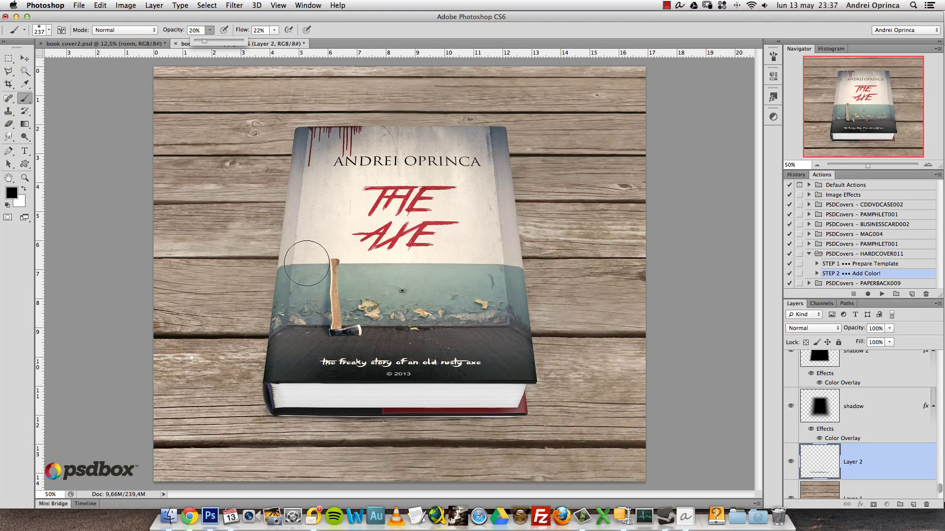
- Brush a soft black shadow onto the wood along the book's left side, adjusting the brush size between strokes
mouse_move(265, 394)
left_mouse_down()
mouse_move(268, 288)
mouse_move(266, 362)
left_mouse_up()
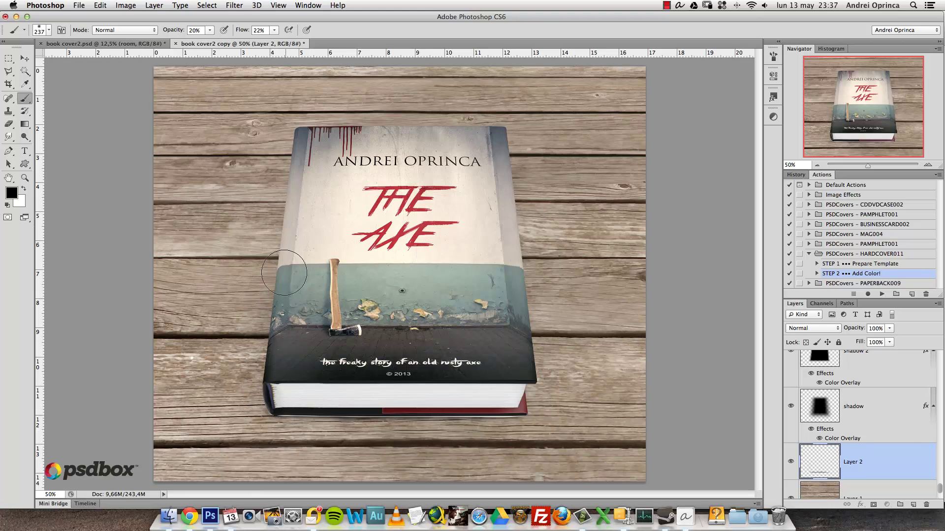
mouse_move(285, 236)
left_mouse_down()
mouse_move(279, 216)
mouse_move(286, 180)
left_mouse_up()
key("bracketleft")
key("bracketleft")
key("bracketleft")
key("bracketleft")
key("bracketright")
key("bracketright")
key("bracketright")
key("bracketright")
mouse_move(299, 166)
left_mouse_down()
mouse_move(279, 224)
mouse_move(307, 151)
mouse_move(274, 300)
mouse_move(302, 210)
mouse_move(283, 314)
mouse_move(267, 326)
mouse_move(280, 260)
mouse_move(255, 392)
mouse_move(291, 348)
mouse_move(268, 402)
mouse_move(281, 387)
mouse_move(186, 418)
mouse_move(273, 370)
mouse_move(283, 378)
mouse_move(263, 376)
mouse_move(293, 224)
mouse_move(294, 159)
mouse_move(277, 215)
mouse_move(281, 301)
mouse_move(246, 363)
left_mouse_up()
- Reduce the brush to 175 px and paint soft shadow along the book's right side and lower edge
key("bracketleft")
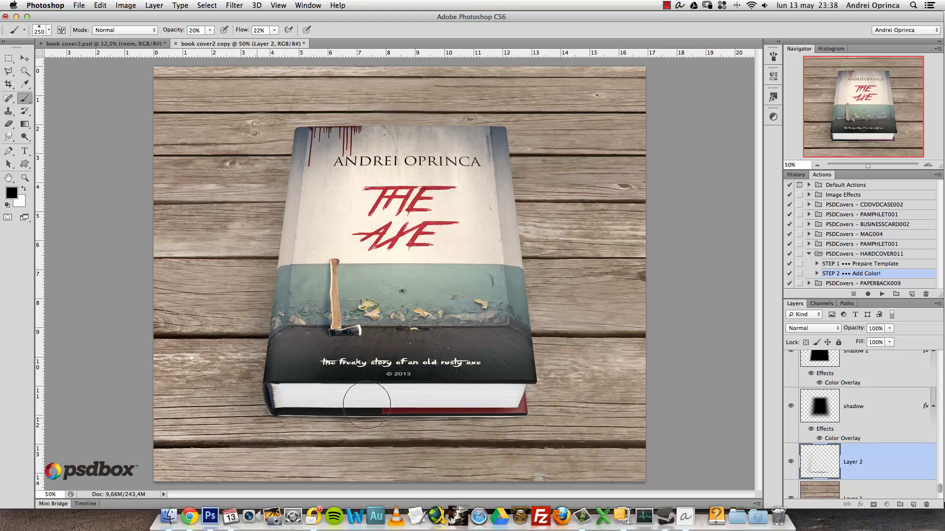
key("bracketleft")
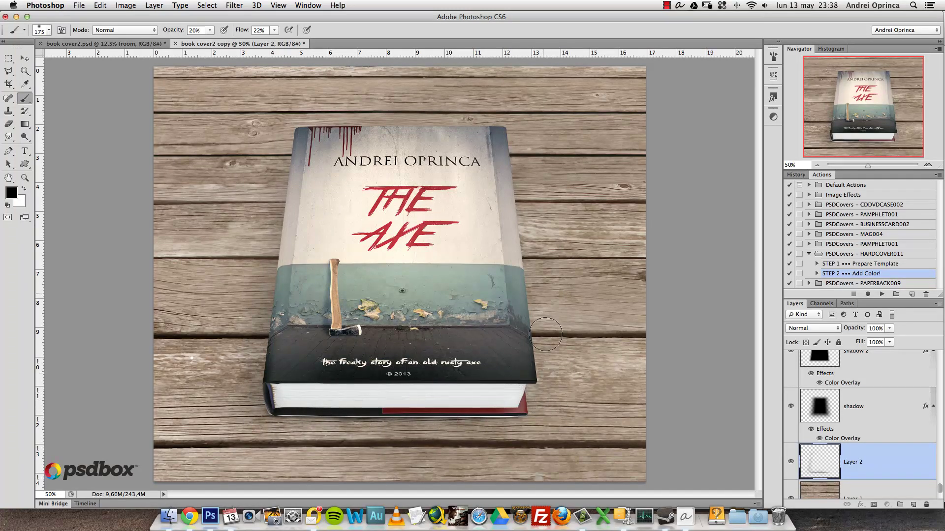
mouse_move(515, 226)
left_mouse_down()
mouse_move(539, 364)
mouse_move(511, 426)
mouse_move(418, 424)
left_mouse_up()
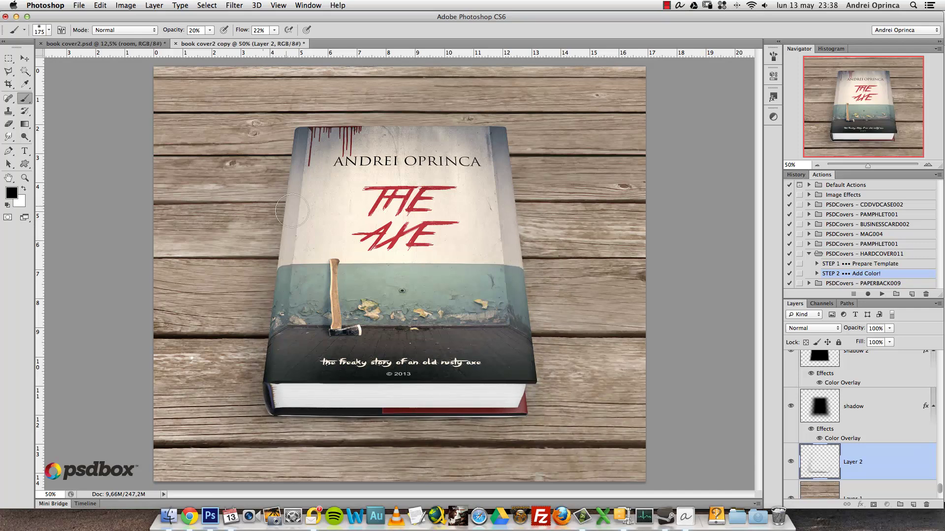
- Enlarge the brush to 500 px
key("bracketright")
key("bracketright")
key("bracketright")
key("bracketright")
key("bracketright")
key("super+minus")
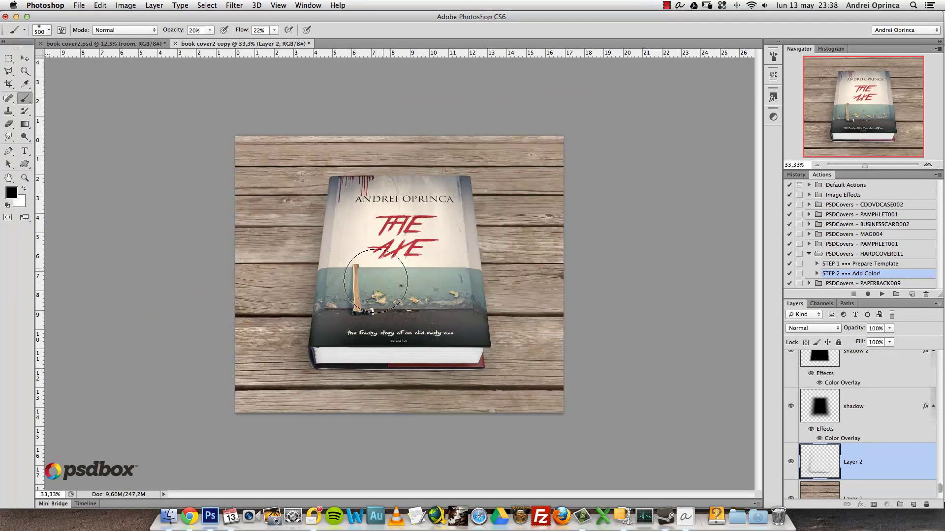
key("super+plus")
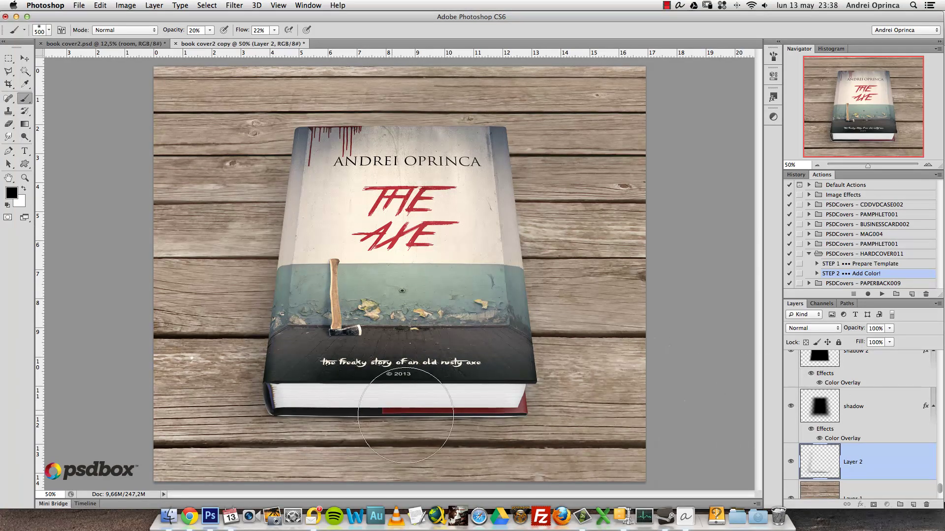
- Activate the Move tool, then add one empty layer above the painted shadow layer and another at the top of the layer stack
left_click(25, 57)
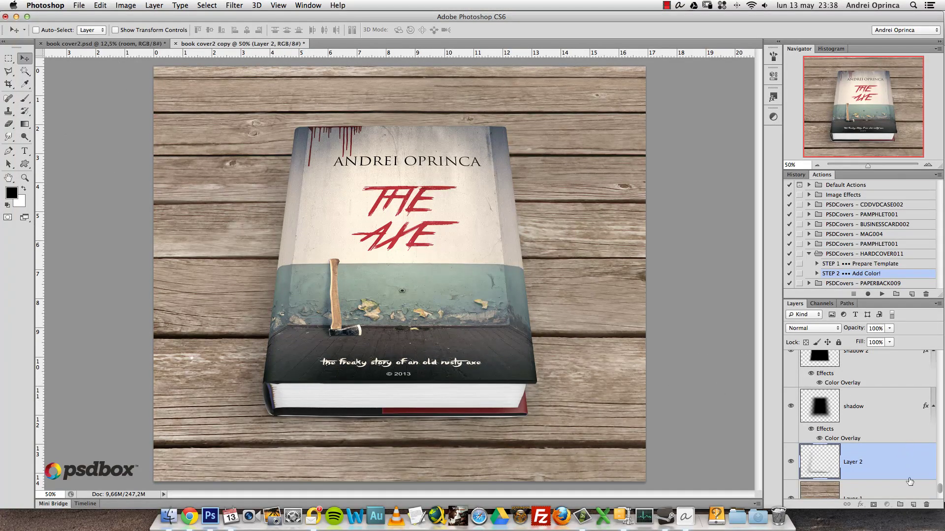
left_click(912, 504)
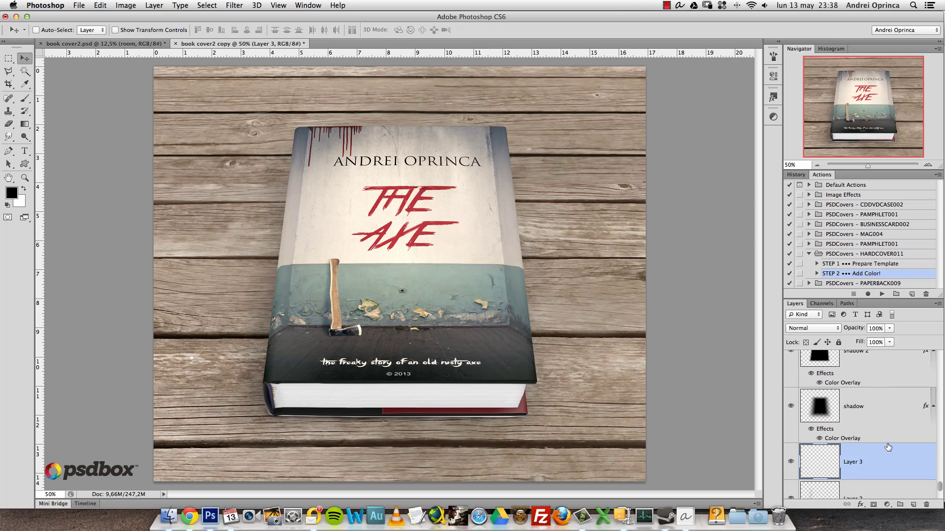
left_click_drag(891, 449, 839, 377)
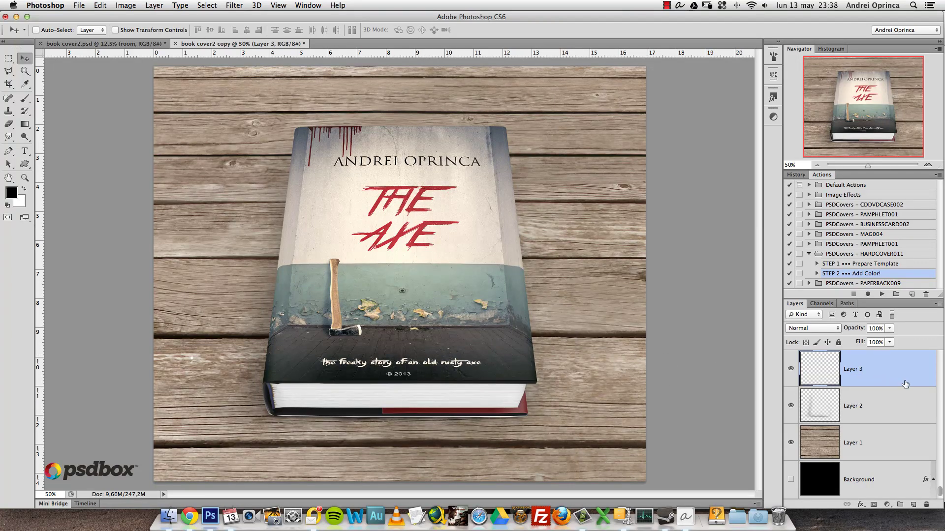
left_click_drag(940, 491, 939, 355)
left_click(881, 406)
left_click(913, 505)
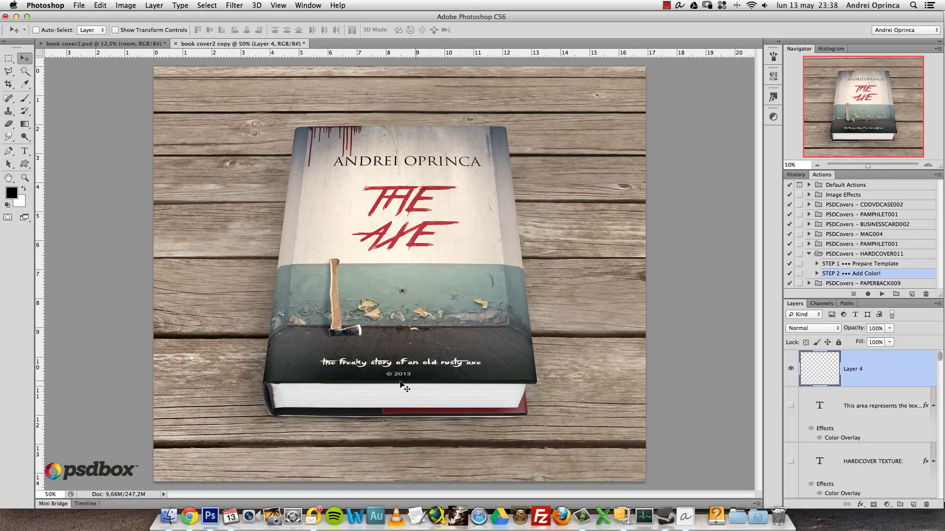
- Paint soft black shading along the lower part of the book's pages on the top layer, finishing with a 150 px brush
key("b")
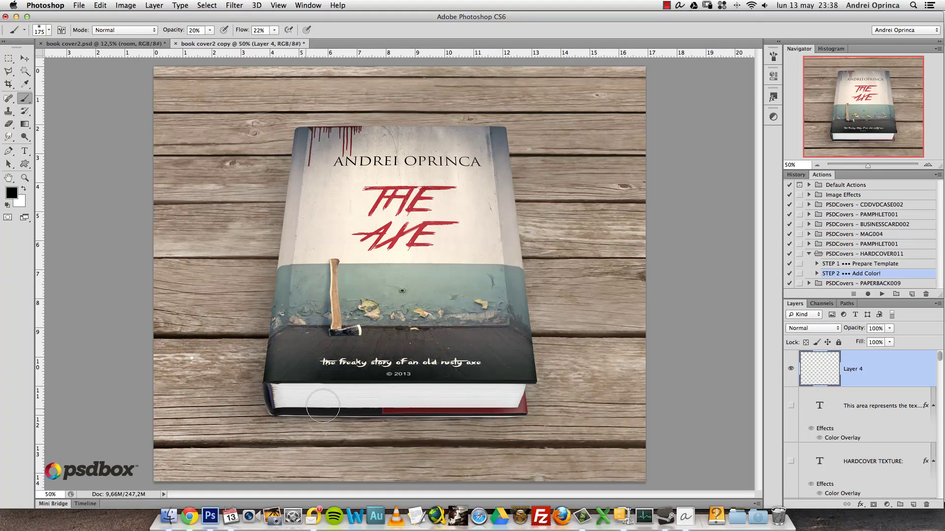
key("bracketleft")
key("bracketleft")
left_click_drag(289, 408, 526, 403)
key("bracketright")
key("bracketright")
key("bracketright")
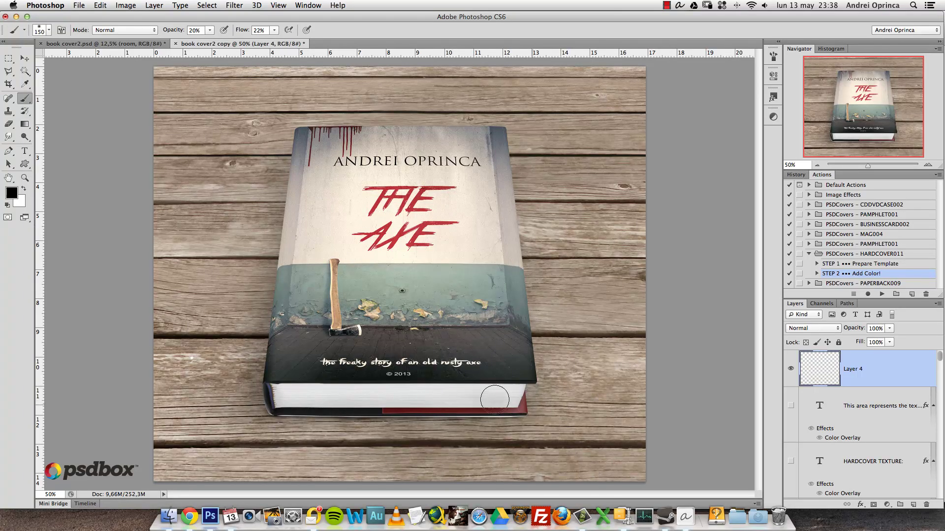
left_click_drag(295, 406, 543, 409)
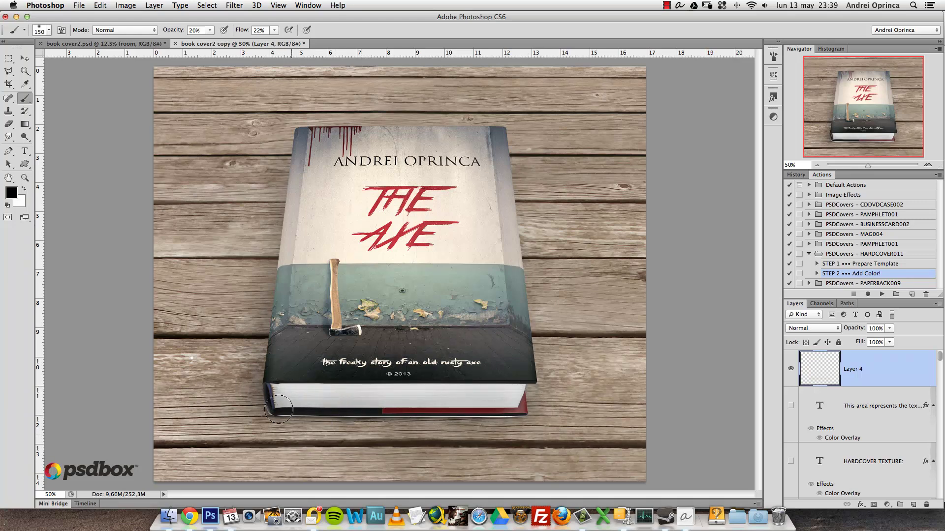
- Enlarge the brush to 250 px and switch to the Move tool
key("bracketright")
key("bracketright")
key("bracketright")
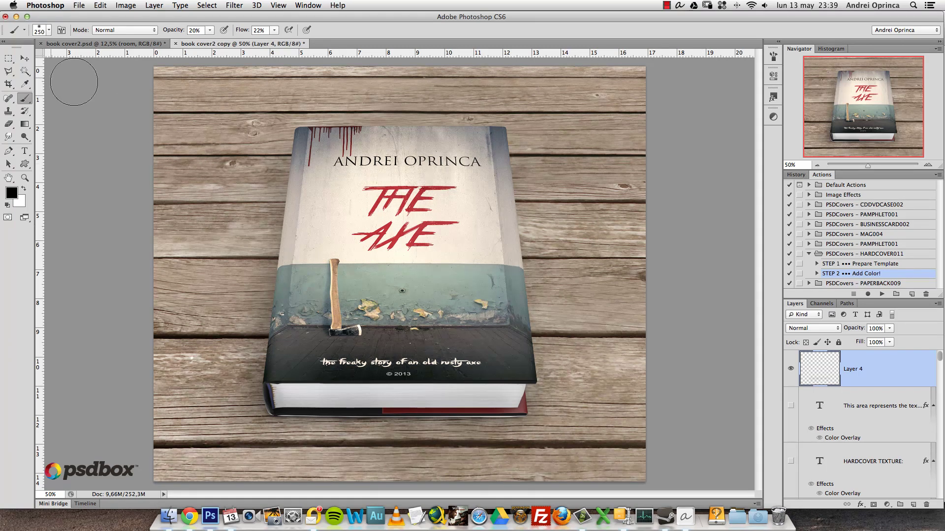
left_click(24, 58)
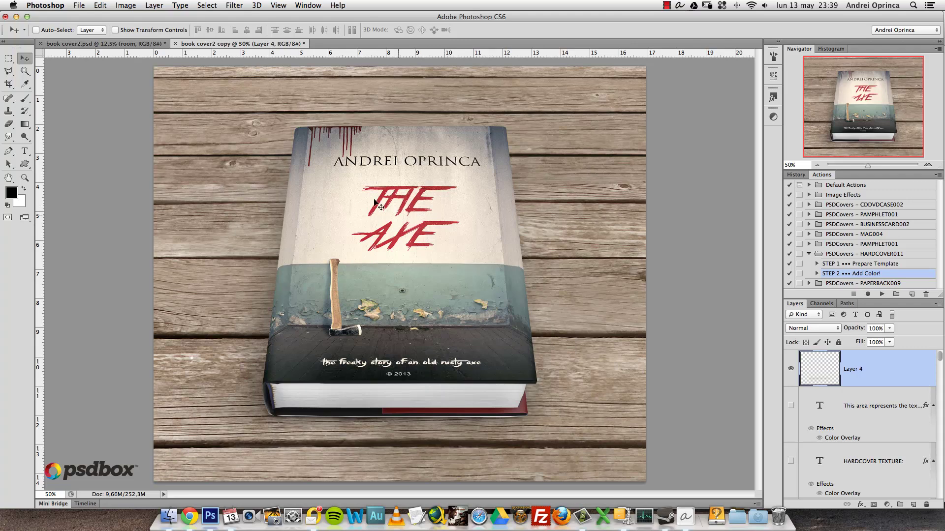